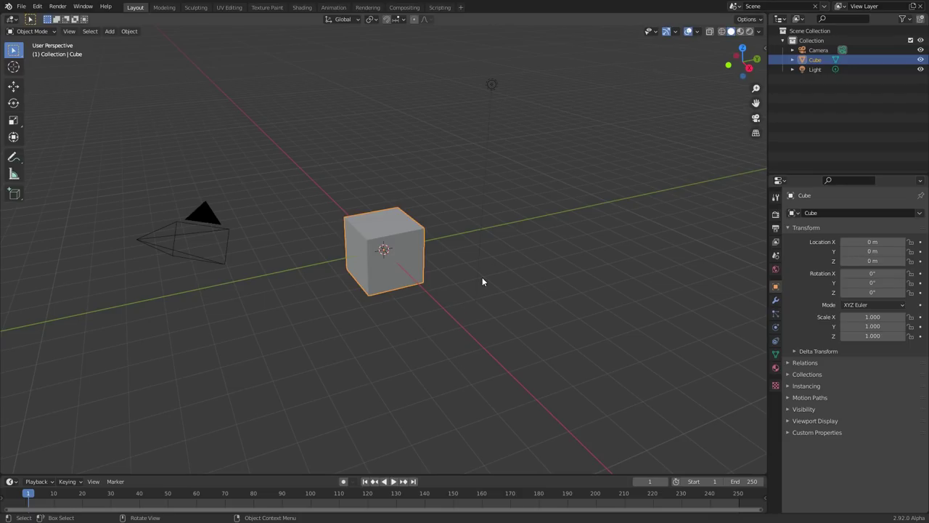
Step: Delete the default cube and add a mesh plane in its place
key(x)
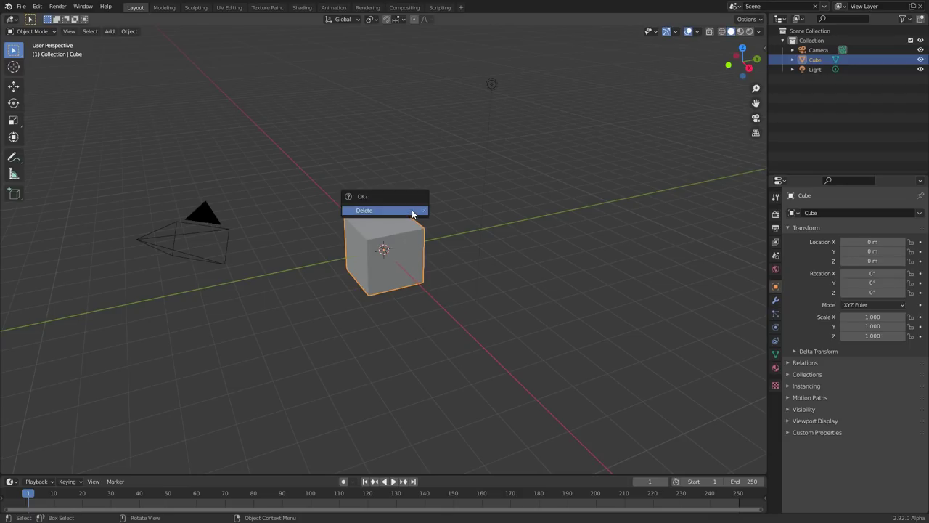
click(413, 211)
key(shift+a)
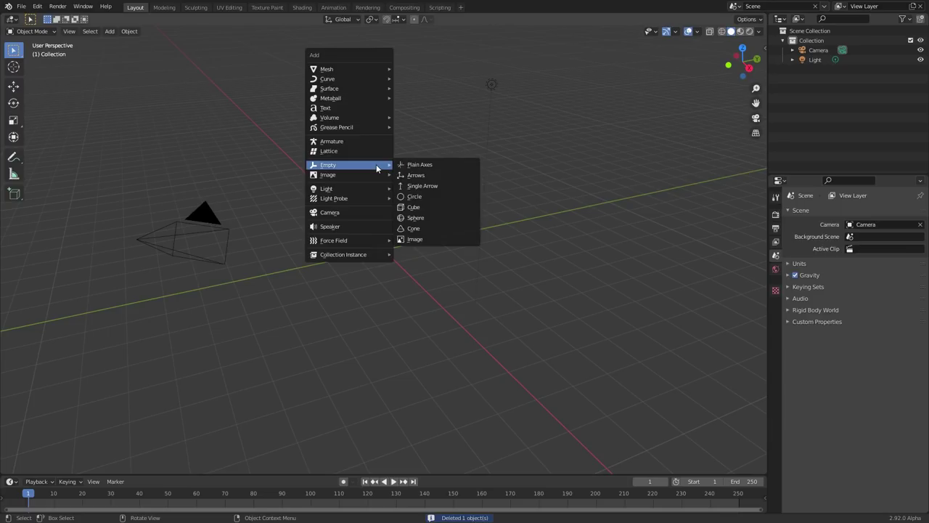
mouse_move(375, 69)
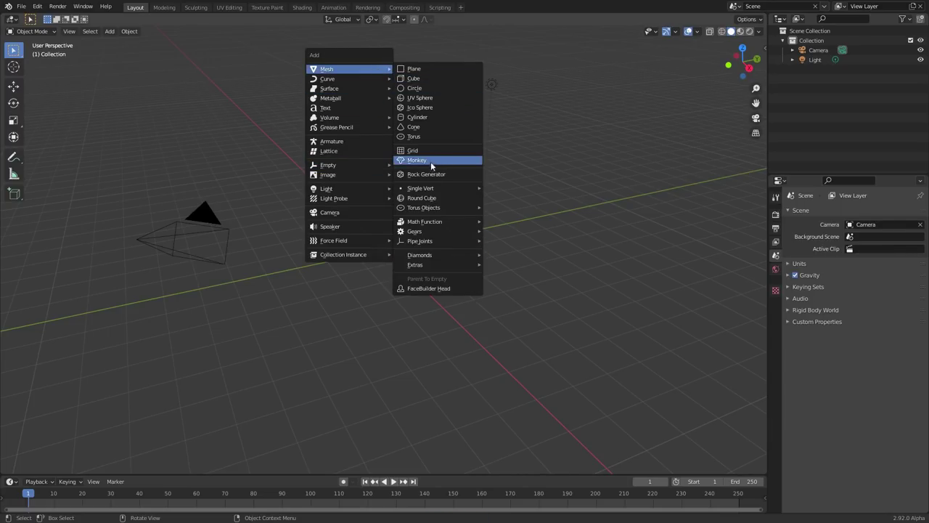
click(423, 69)
Step: Stretch the plane along the Y axis in top view to a scale of about 1.408 and show its transform values
scroll(455, 205, up, 4)
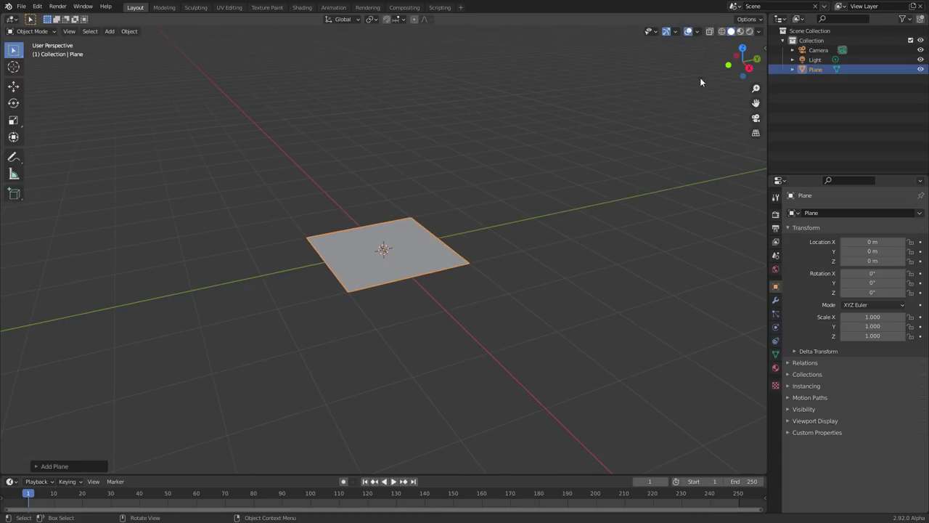
click(743, 48)
scroll(512, 195, up, 2)
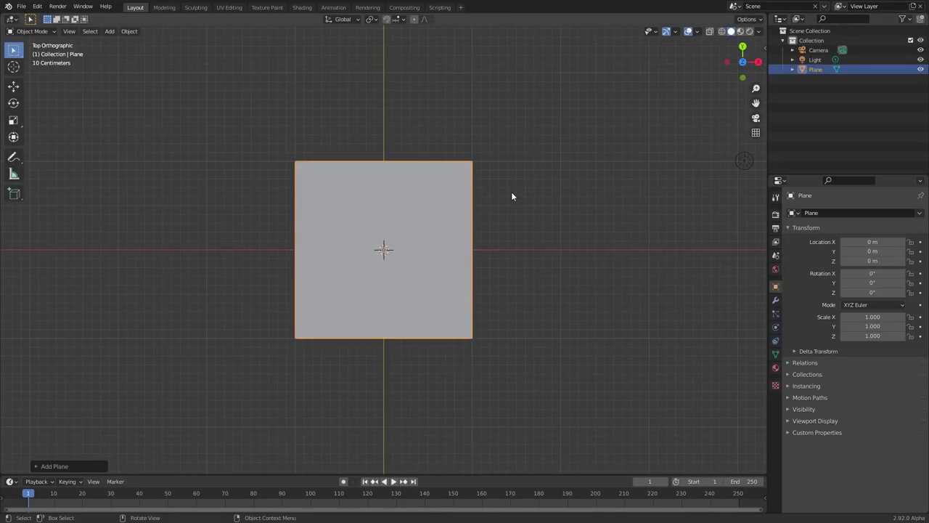
key(s)
key(y)
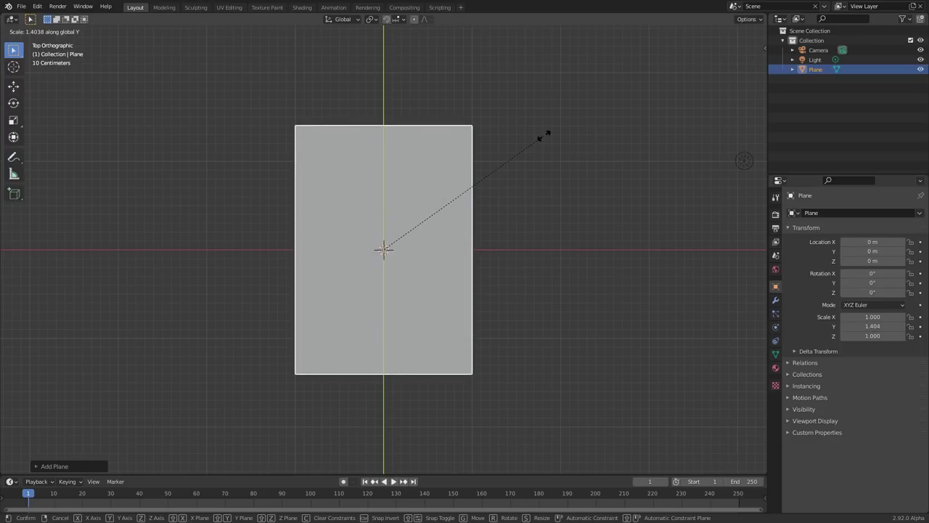
click(543, 133)
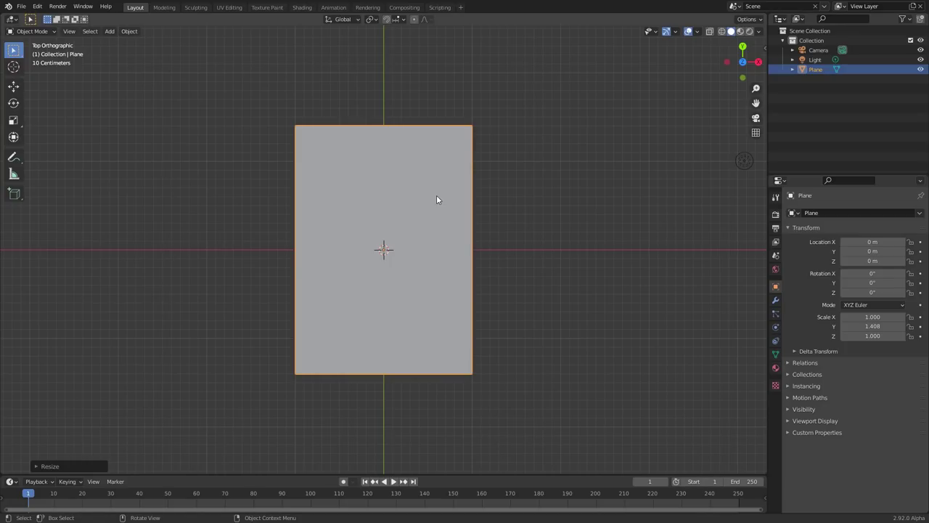
key(n)
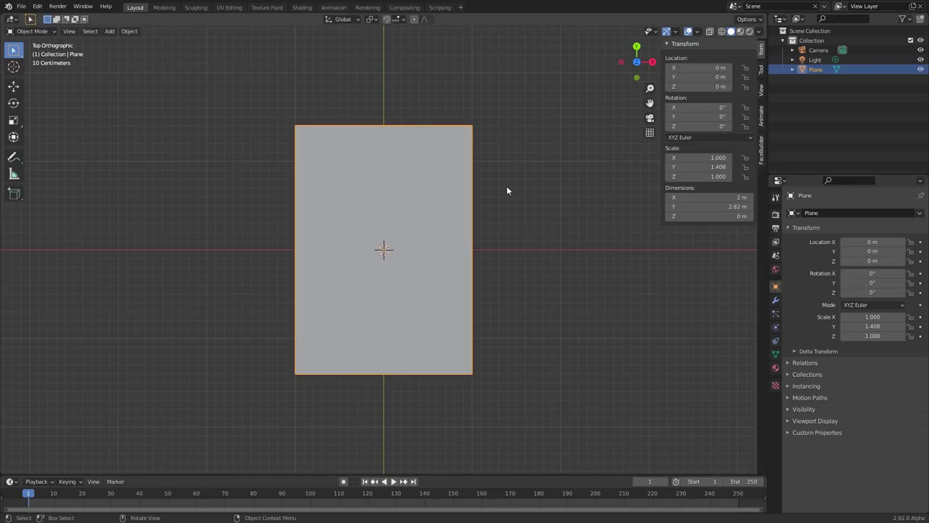
Step: Switch to the Shading workspace and show the plane in rendered viewport shading
click(303, 7)
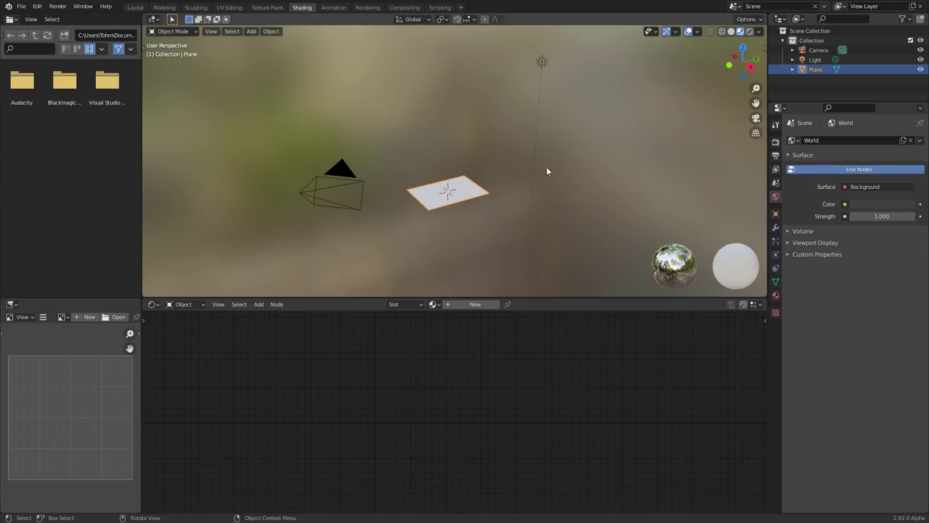
click(751, 32)
scroll(444, 229, up, 4)
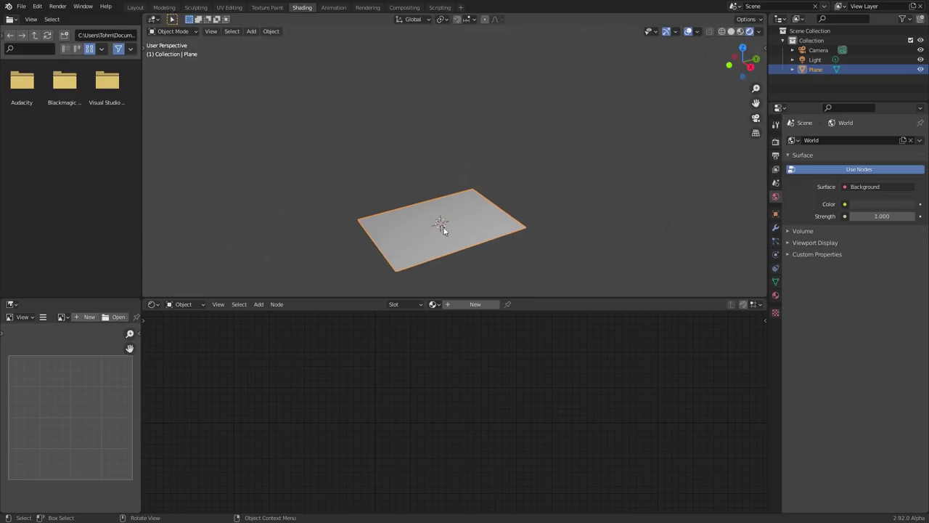
shift+middle_drag(443, 230, 448, 191)
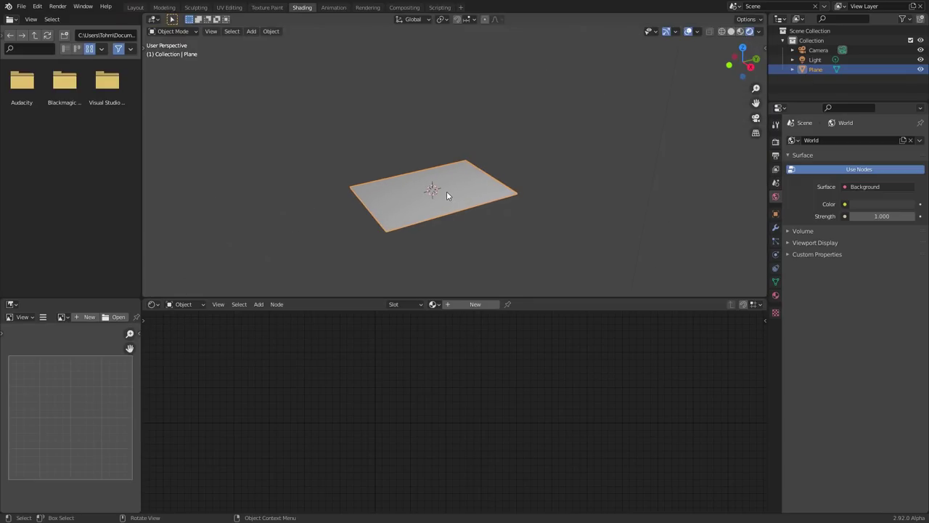
scroll(454, 194, up, 2)
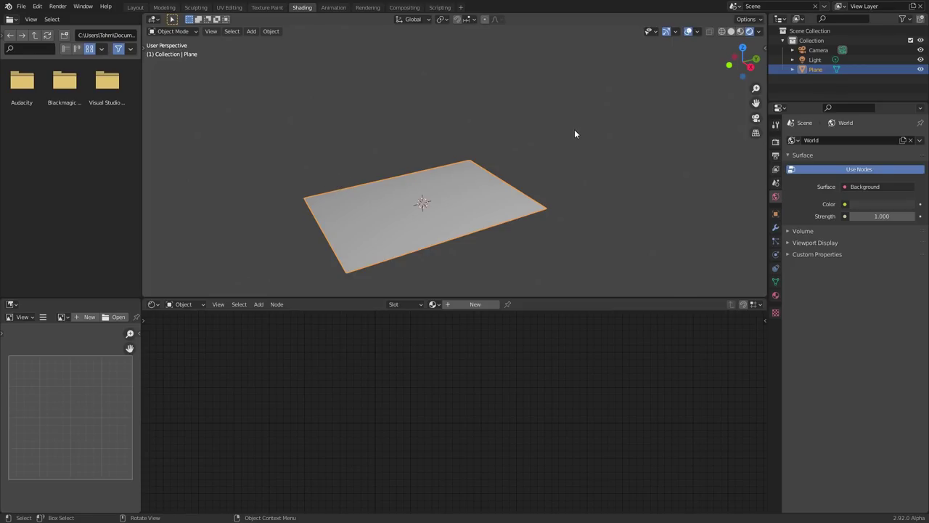
Step: View the plane from the top, create a new material for it, and delete the Principled BSDF node
click(742, 48)
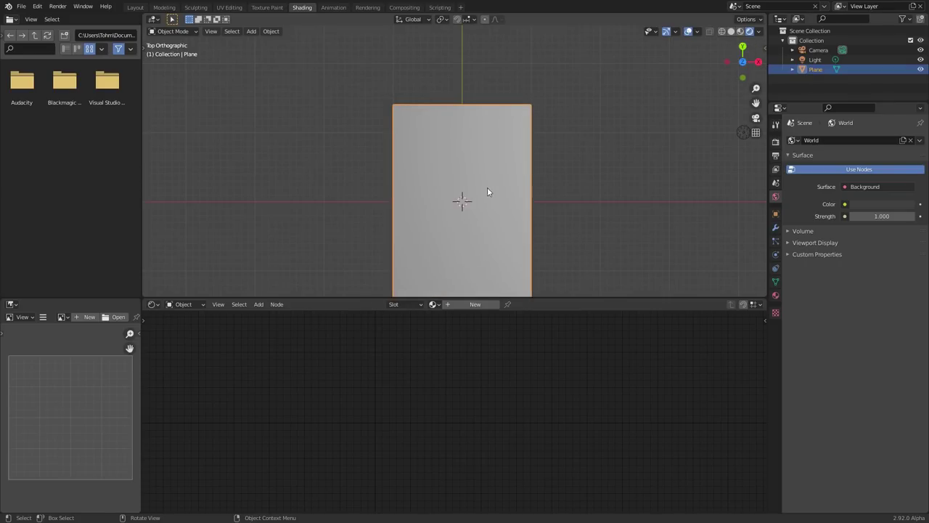
shift+middle_drag(487, 192, 464, 163)
click(472, 304)
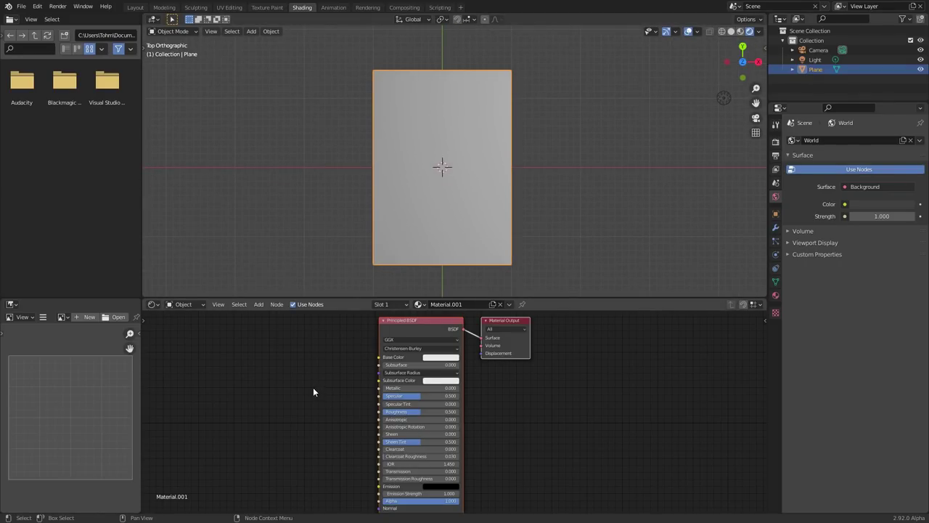
drag(353, 410, 439, 347)
key(x)
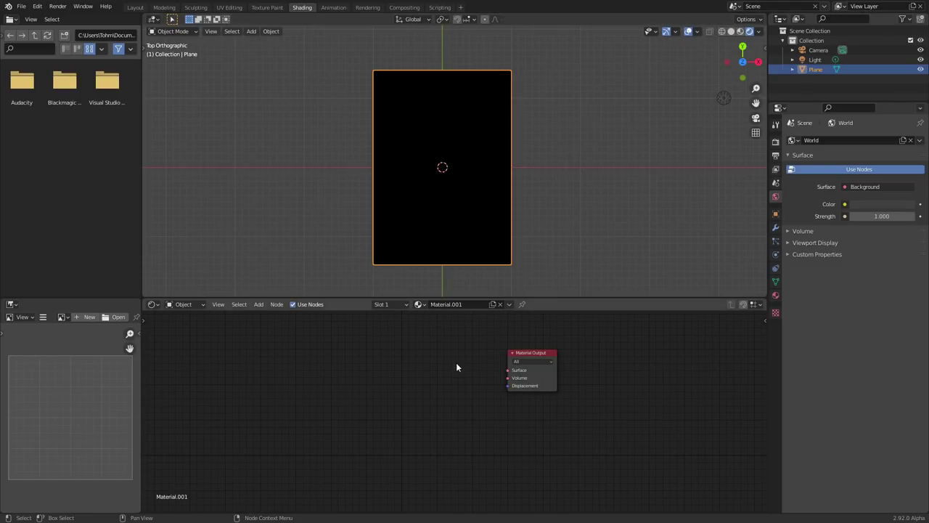
Step: Add a Texture Coordinate node well before the Material Output and preview its UV output on the plane
scroll(456, 362, up, 2)
middle_drag(451, 365, 483, 424)
key(shift+a)
click(344, 369)
text(tex)
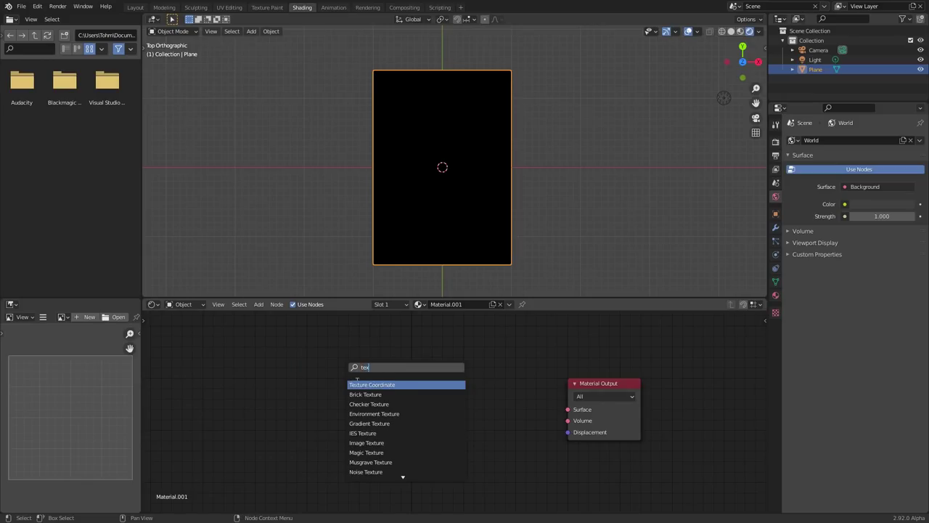
key(Return)
click(188, 364)
ctrl+shift+click(223, 373)
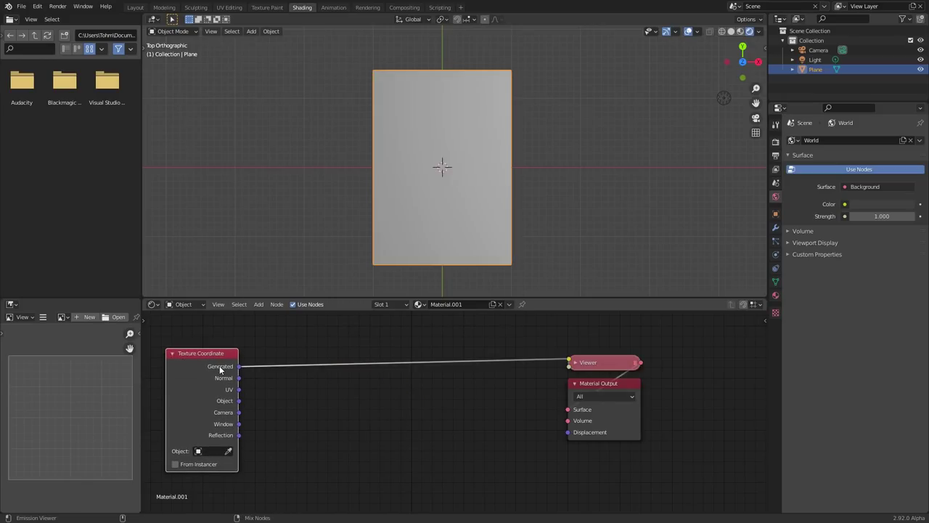
ctrl+shift+click(222, 372)
ctrl+shift+click(221, 372)
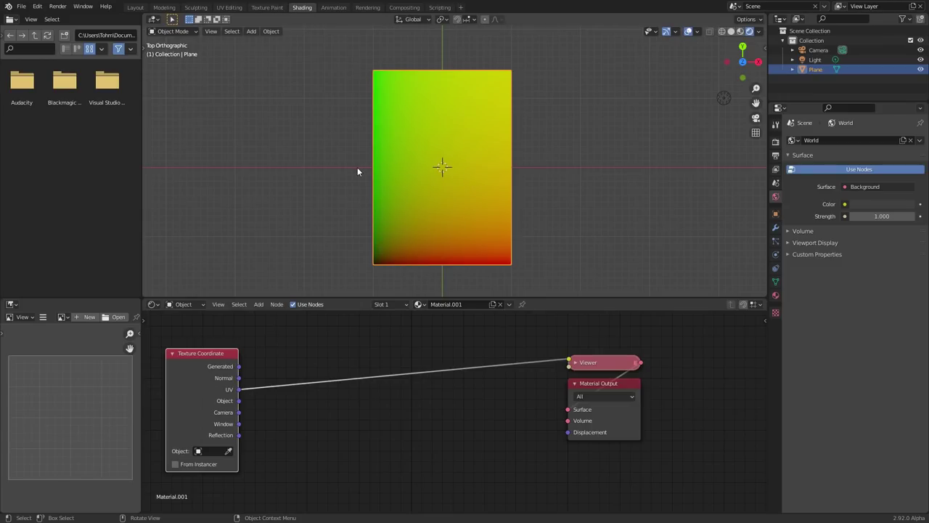
Step: Preview the Object coordinates on the plane, try moving its mesh slightly down along Z in Edit Mode, and undo the move
middle_drag(494, 208, 475, 185)
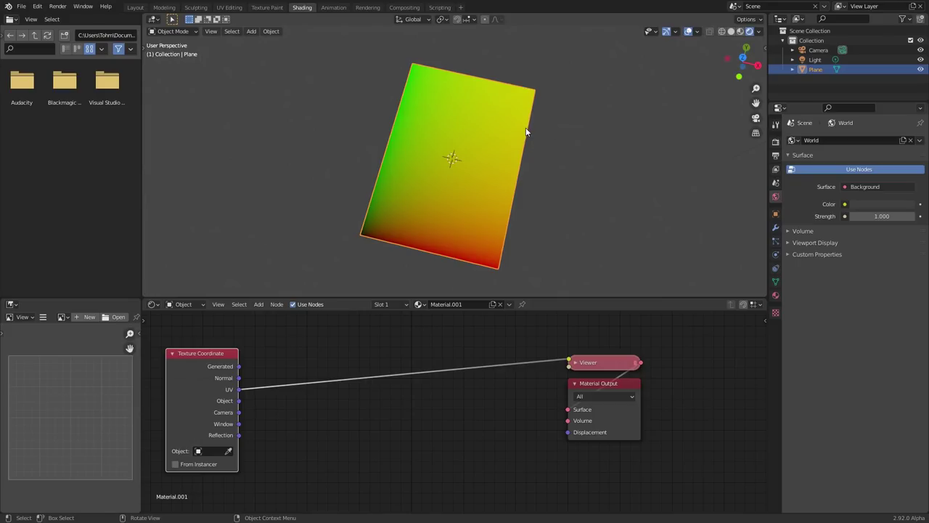
ctrl+shift+click(225, 368)
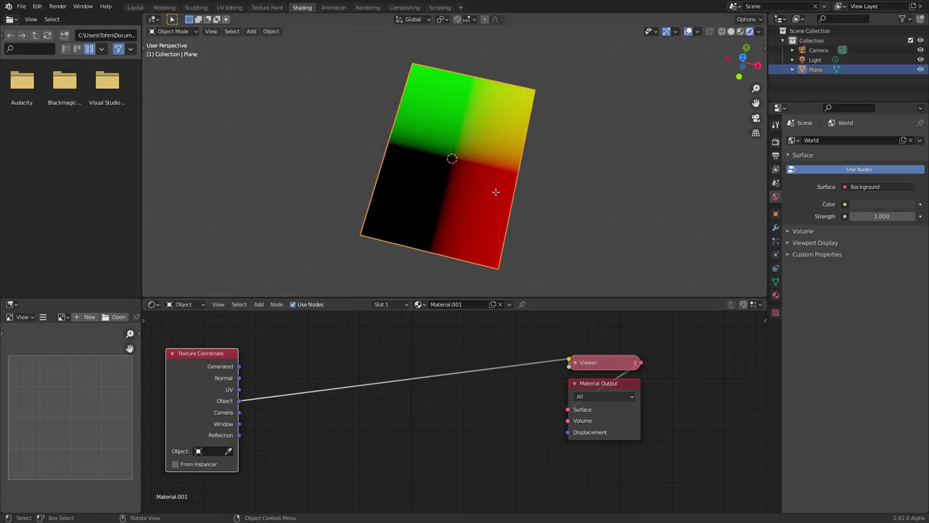
middle_drag(495, 192, 467, 160)
key(g)
key(z)
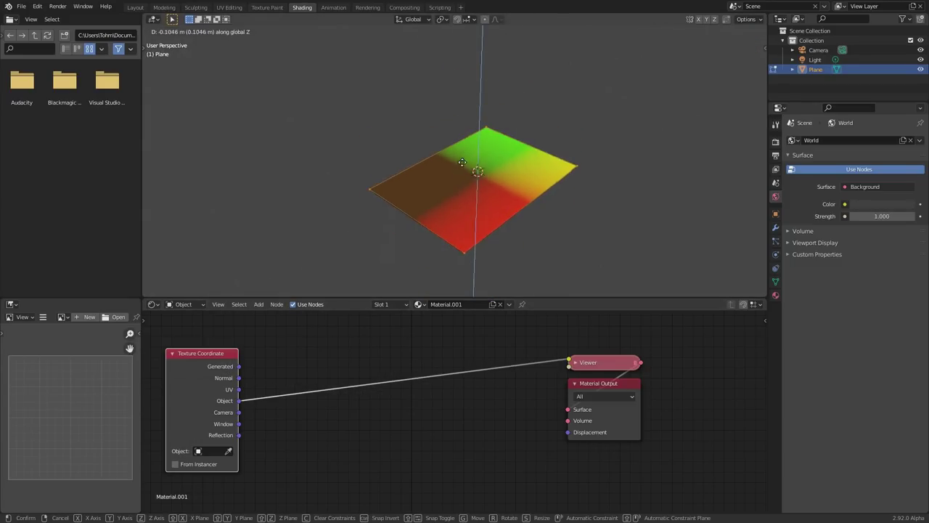
click(462, 162)
key(ctrl+z)
key(Tab)
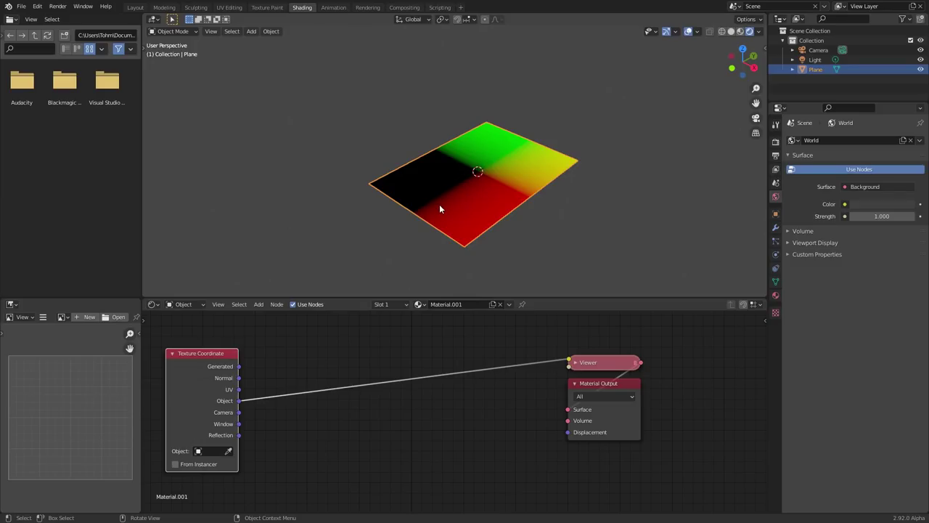
Step: Switch the preview back to the Texture Coordinate node's UV output and view the plane from the top
ctrl+shift+click(209, 372)
ctrl+shift+click(208, 369)
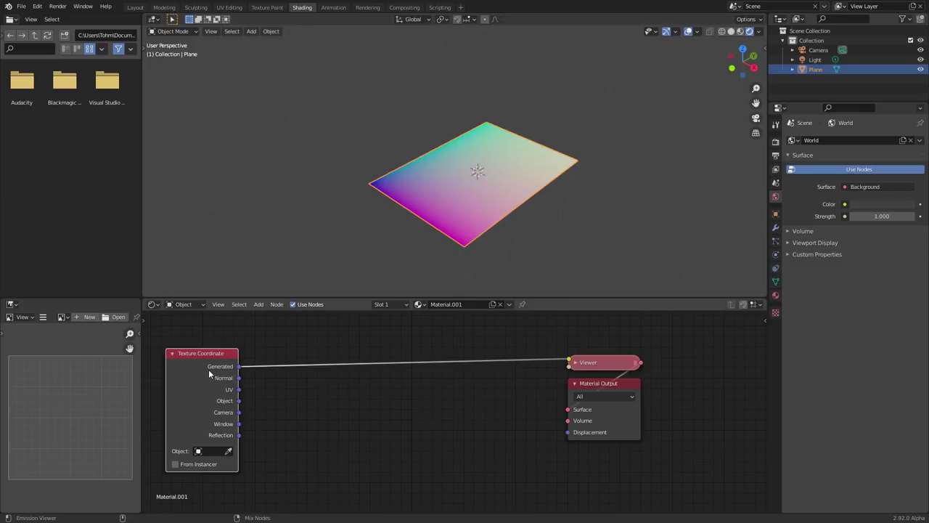
ctrl+shift+click(209, 371)
click(739, 48)
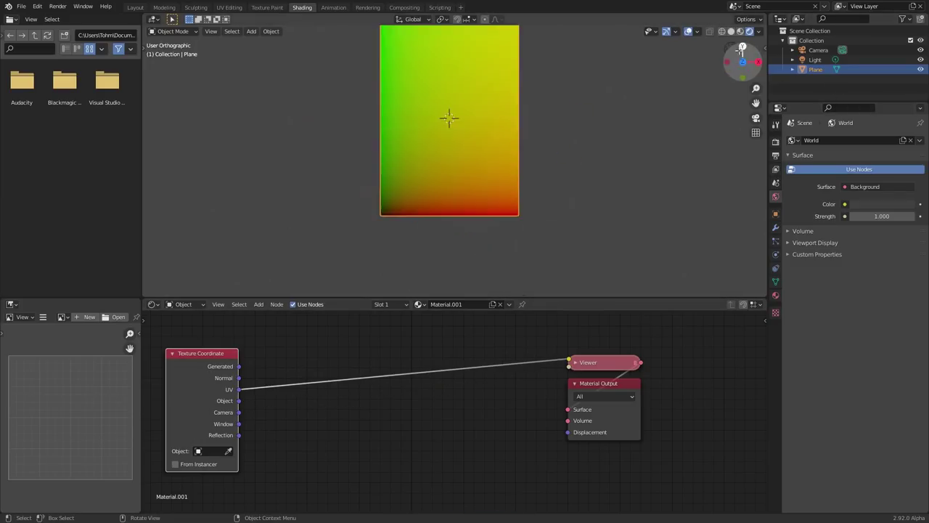
shift+middle_drag(461, 103, 448, 180)
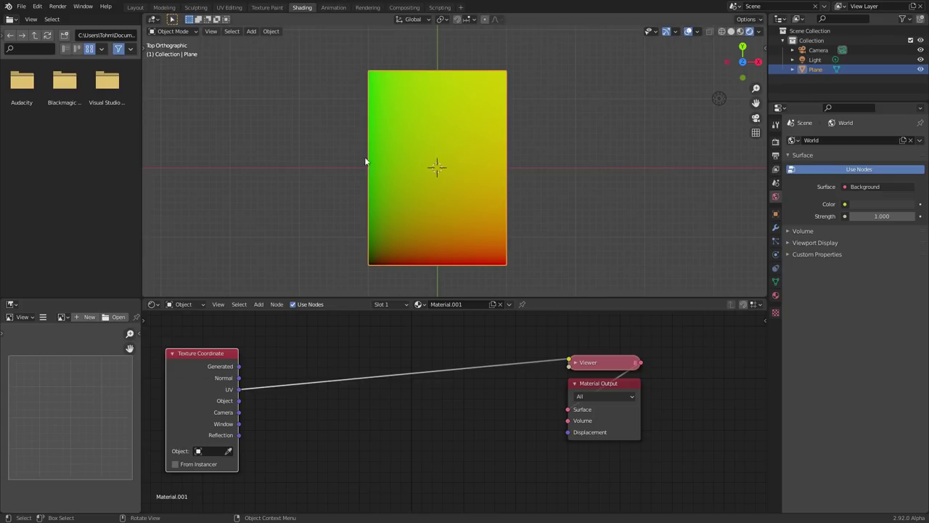
Step: Insert a Separate XYZ node after the UV output and preview its X output on the plane
key(shift+a)
click(285, 327)
text(se)
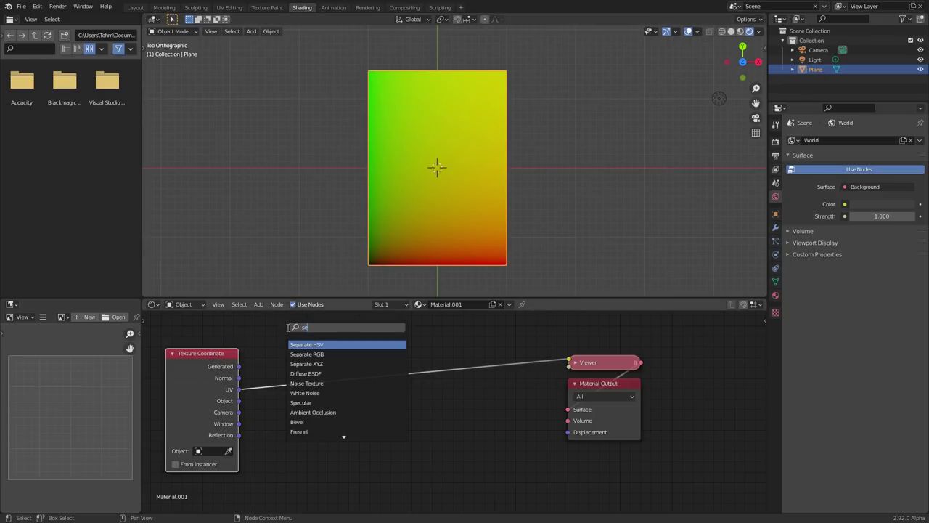
click(316, 364)
click(280, 375)
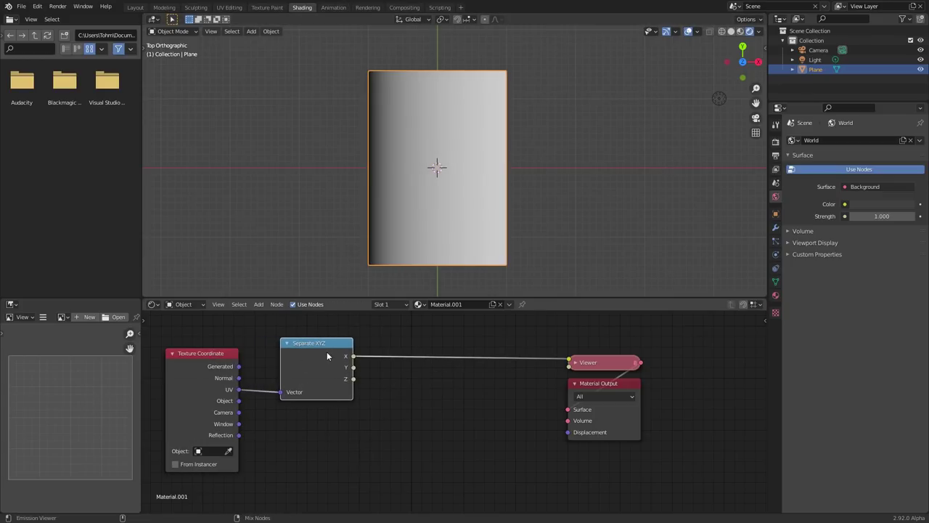
ctrl+shift+click(327, 352)
ctrl+shift+click(326, 351)
ctrl+shift+click(327, 352)
Step: Insert a Math node set to Compare between the X output and the Viewer, with its Epsilon at 0.360
middle_drag(362, 362, 225, 390)
middle_drag(295, 343, 378, 357)
key(shift+a)
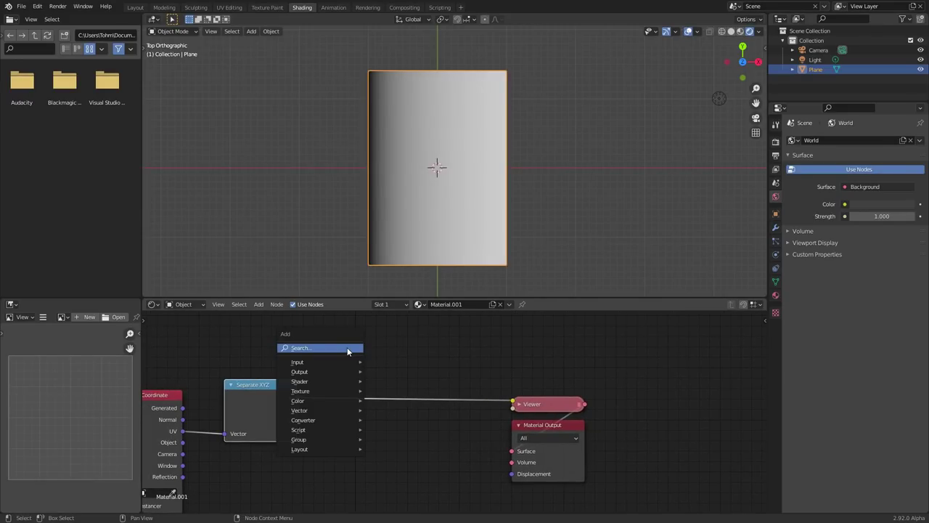
click(348, 348)
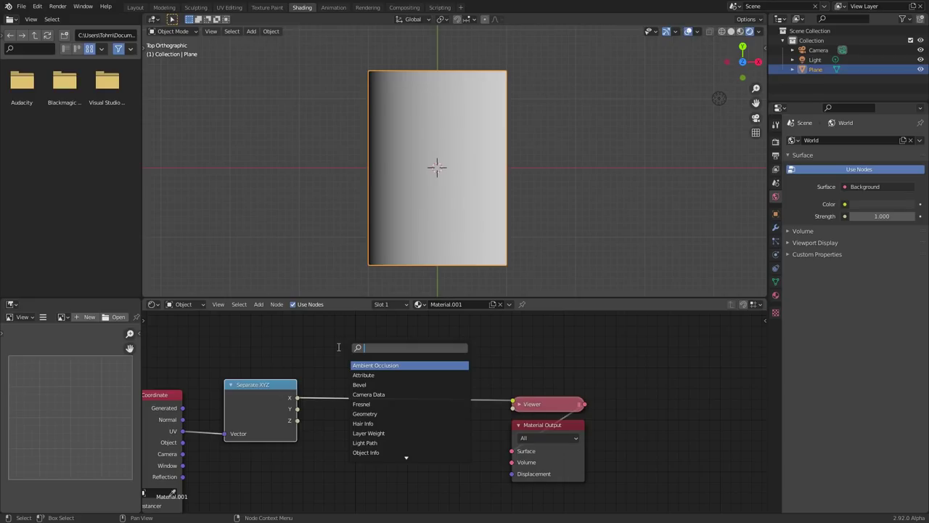
text(add)
key(Return)
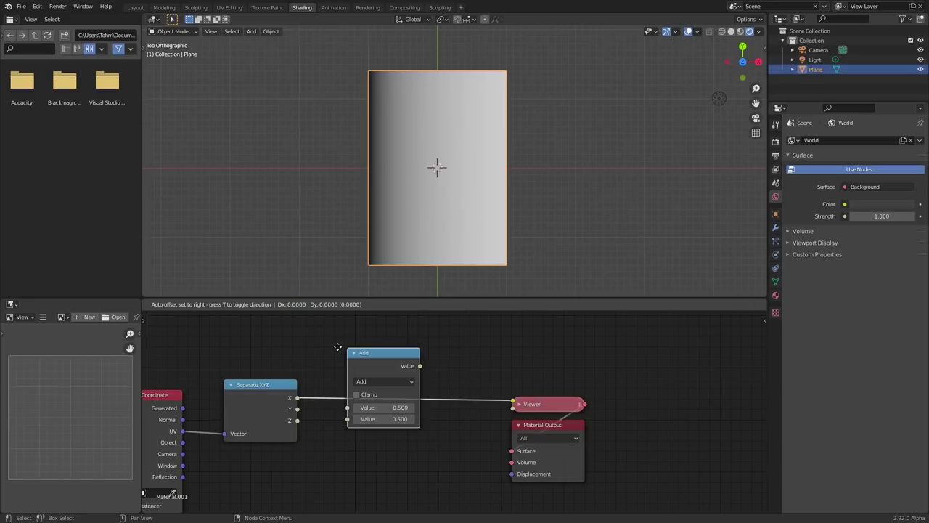
click(337, 348)
click(400, 385)
click(464, 307)
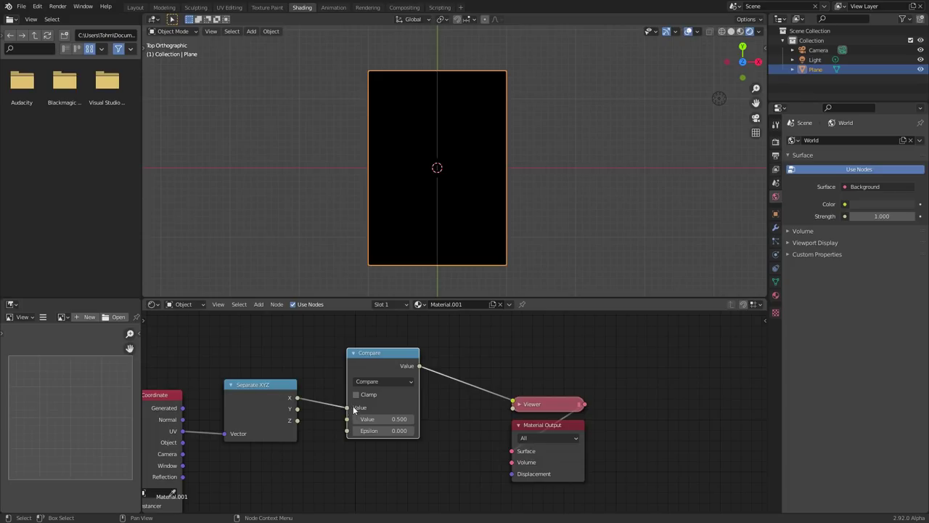
shift+drag(382, 431, 435, 431)
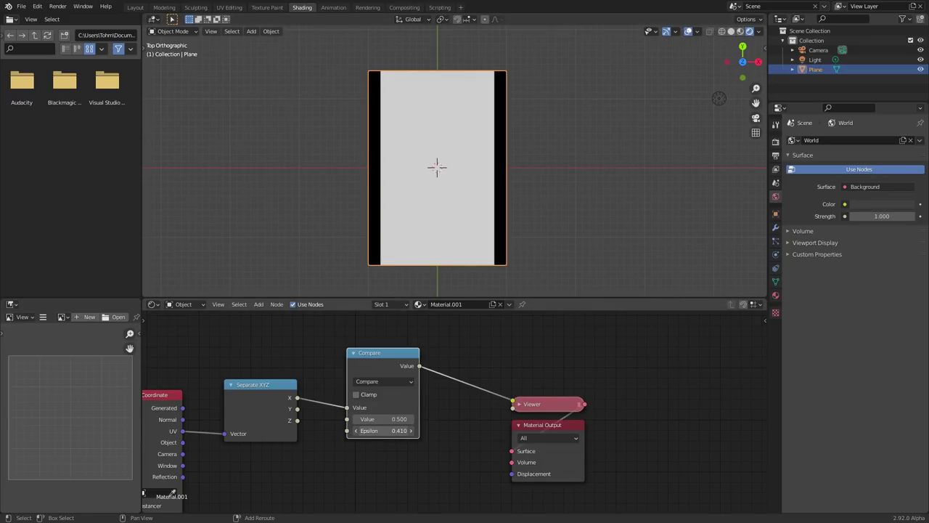
drag(385, 431, 380, 373)
Step: Duplicate the Compare node below the original, feed it the Y output, and preview each Compare node in turn
key(shift+d)
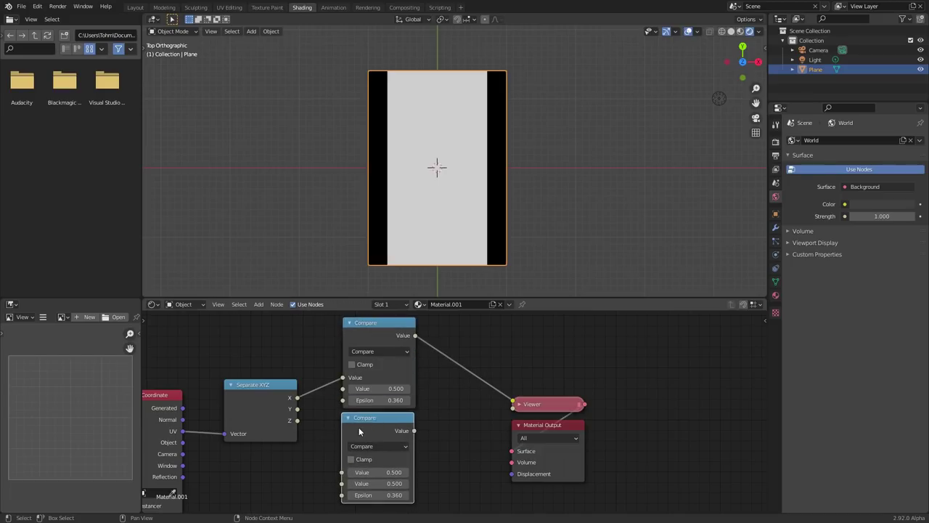
click(359, 427)
middle_drag(282, 411, 292, 385)
drag(306, 382, 347, 445)
ctrl+shift+click(392, 393)
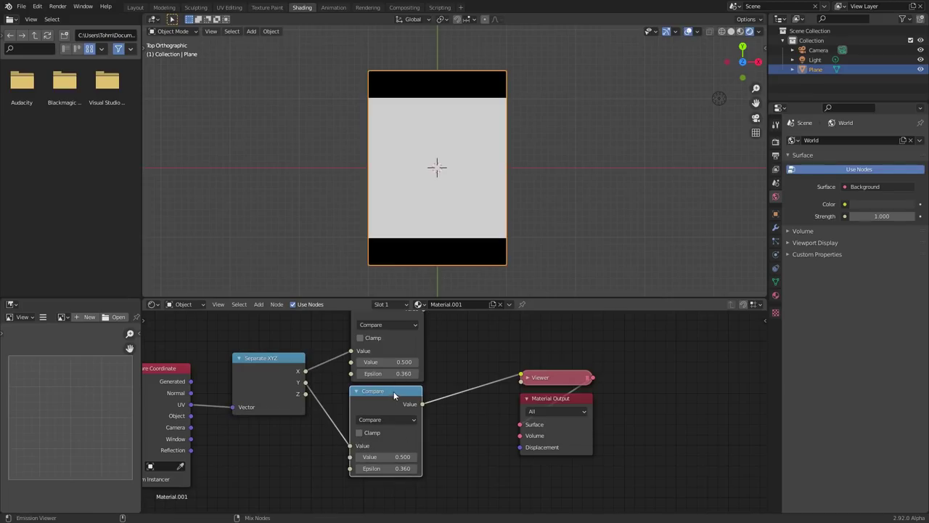
middle_drag(396, 337, 401, 393)
ctrl+shift+click(403, 391)
Step: Move the Viewer and Material Output nodes farther from the Compare nodes to make room between them
middle_drag(532, 428, 388, 375)
drag(469, 444, 397, 383)
drag(397, 384, 512, 385)
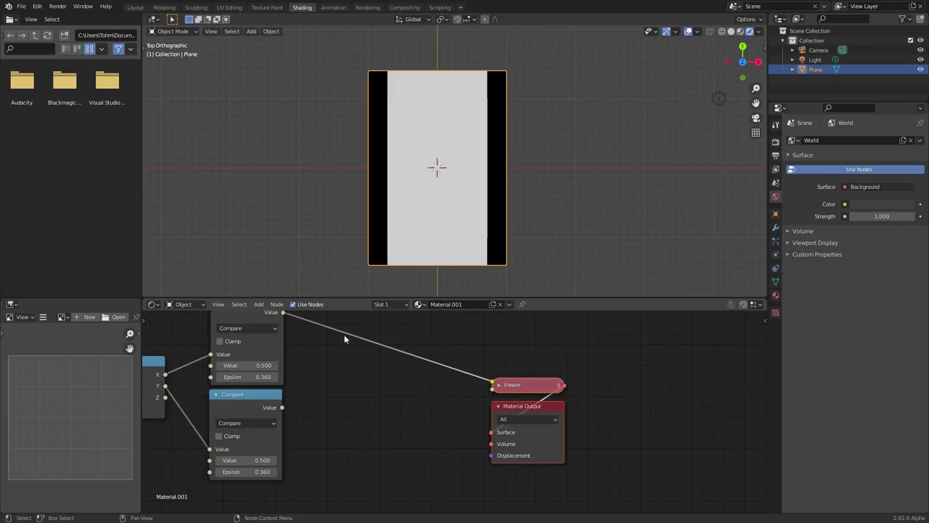
Step: Duplicate the X Compare node between it and the Viewer, set it to Multiply, and feed the Y Compare output into its second input
middle_drag(345, 339, 362, 385)
click(271, 348)
key(shift+d)
click(385, 374)
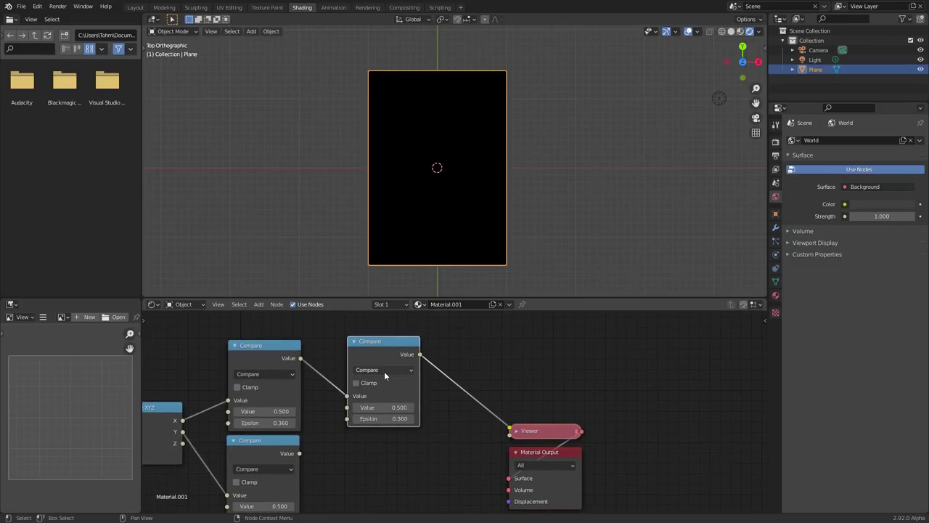
click(384, 371)
click(372, 255)
drag(299, 453, 349, 407)
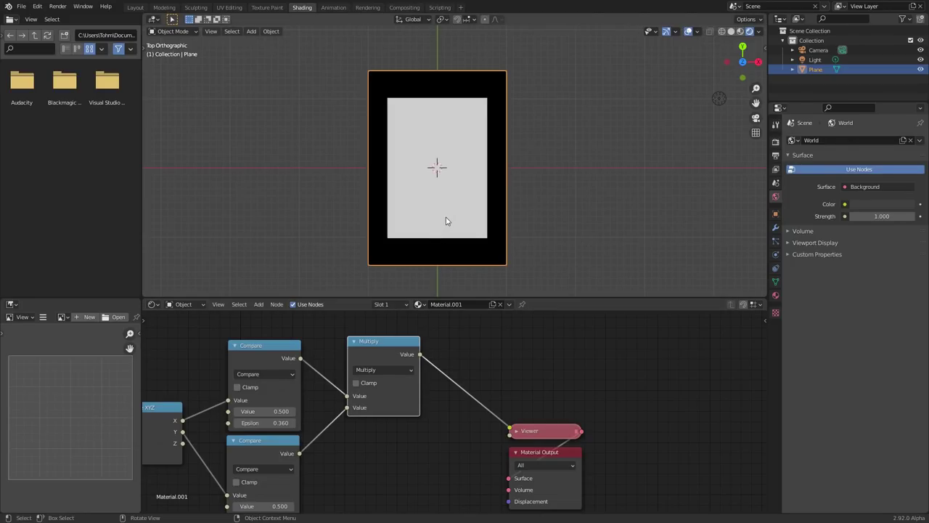
scroll(428, 188, up, 1)
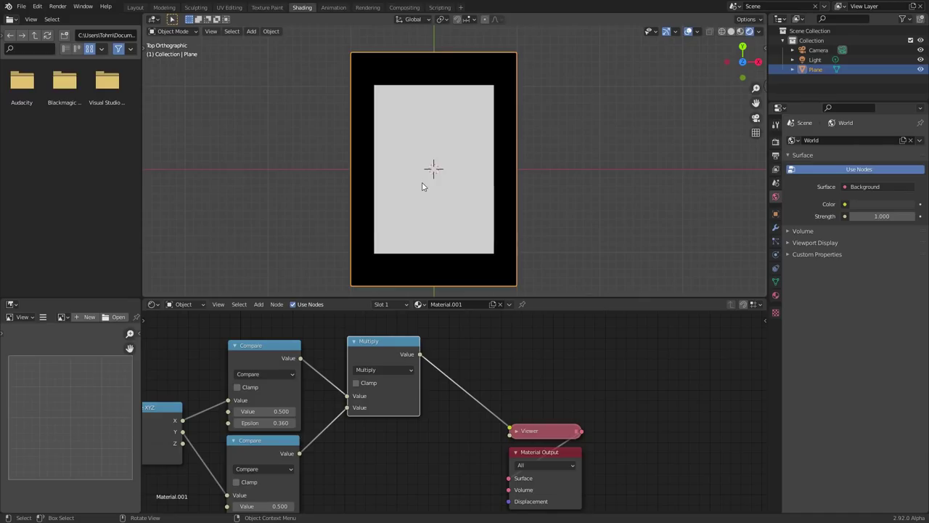
middle_drag(290, 394, 421, 368)
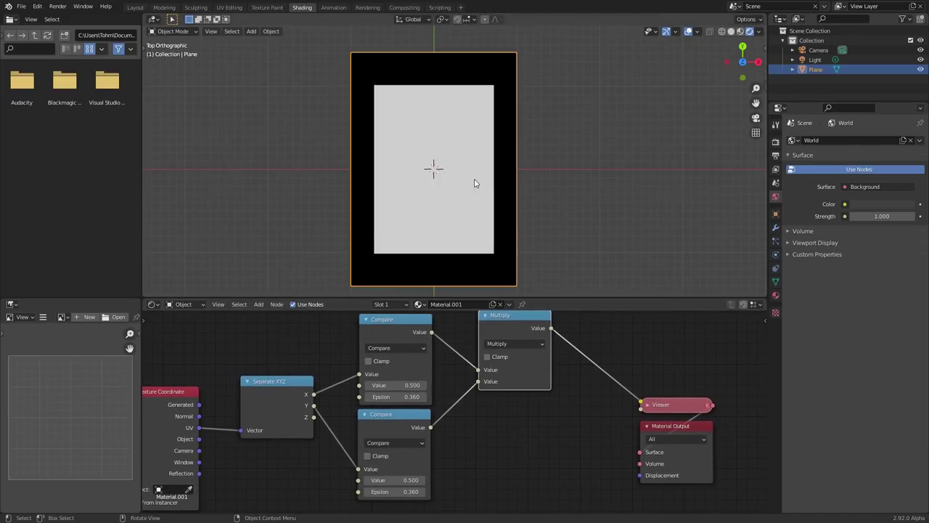
Step: Preview each Compare node, set the Y Compare node's Value to 0.580, and preview the Multiply result again
mouse_move(406, 385)
mouse_down()
mouse_move(421, 385)
mouse_move(376, 385)
mouse_move(406, 385)
mouse_up()
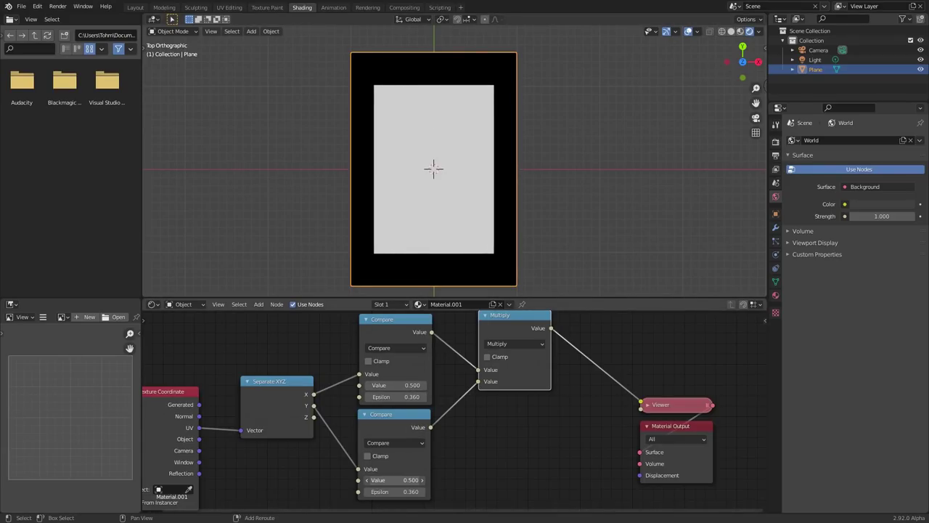
mouse_move(395, 480)
mouse_down()
mouse_move(387, 480)
mouse_move(395, 480)
mouse_up()
mouse_move(396, 396)
mouse_down()
mouse_move(379, 396)
mouse_move(411, 397)
mouse_move(390, 396)
mouse_up()
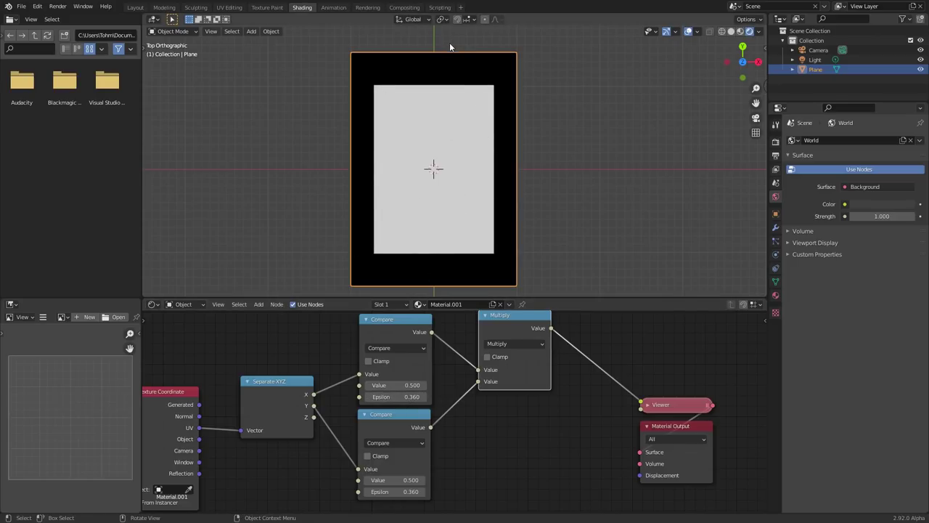
ctrl+shift+click(398, 324)
ctrl+shift+click(388, 412)
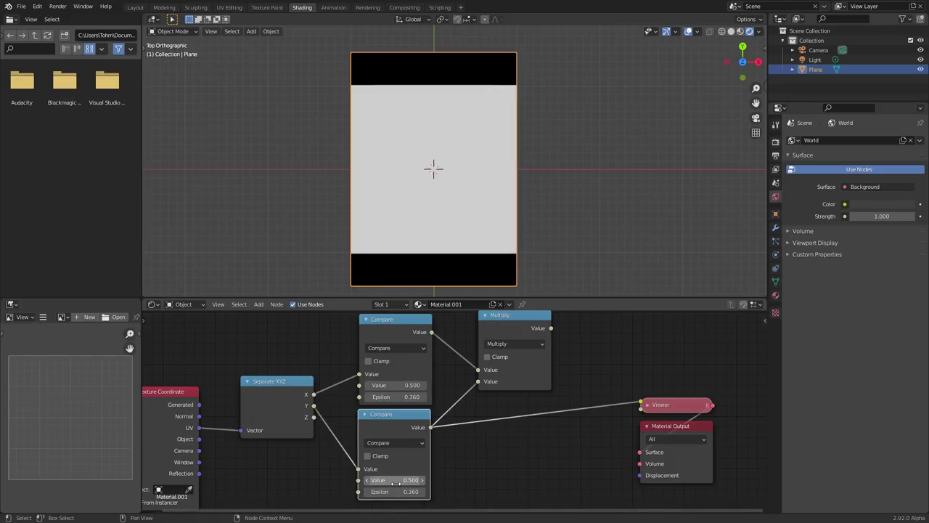
drag(396, 483, 450, 483)
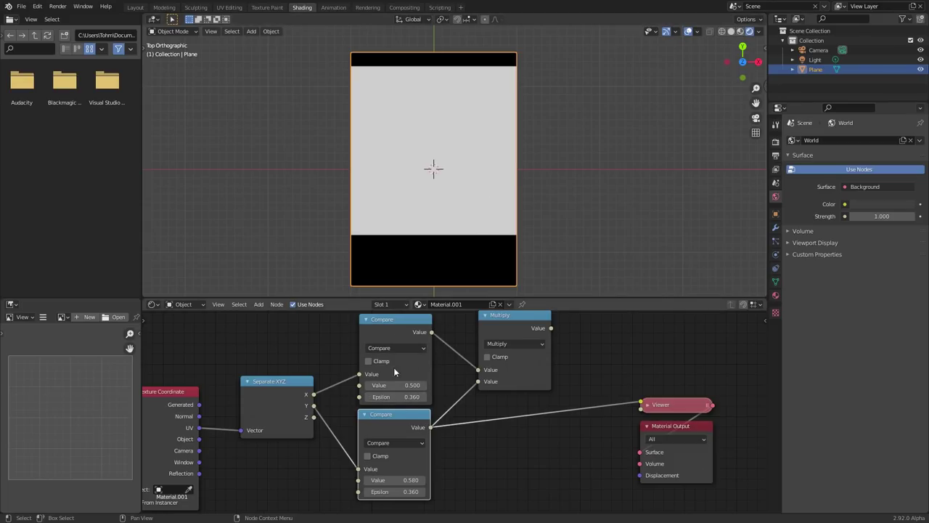
ctrl+shift+click(406, 319)
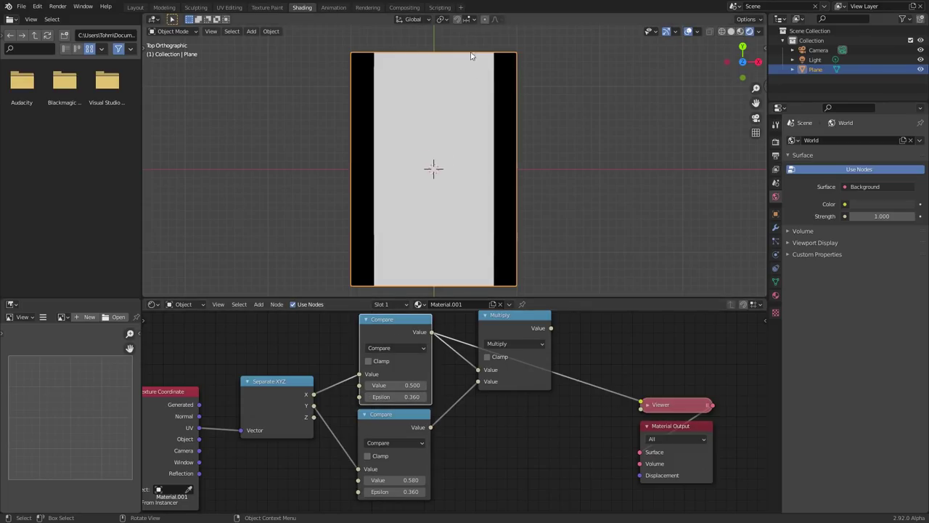
ctrl+shift+click(520, 324)
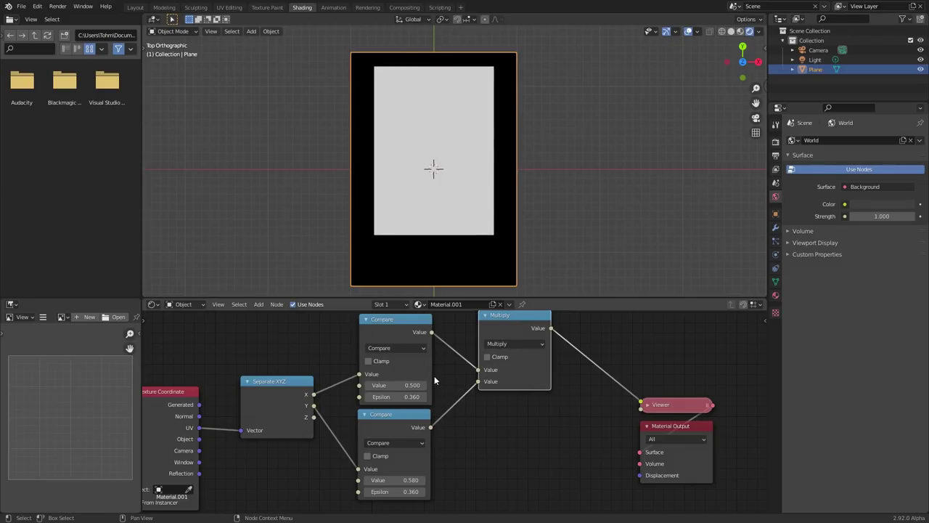
Step: Set the Y Compare node's Epsilon to 0.280 and its Value to 0.620, checking the plane's dimensions in between
drag(406, 492, 401, 492)
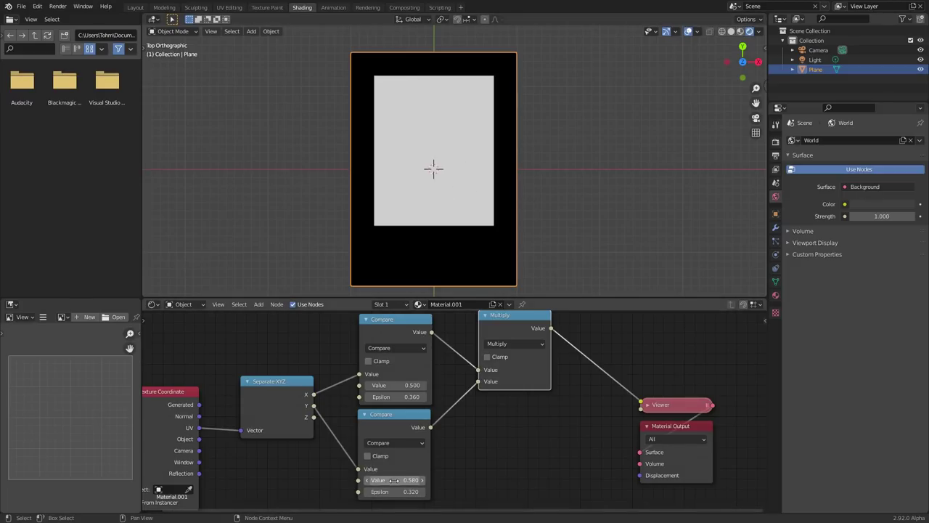
drag(401, 491, 398, 488)
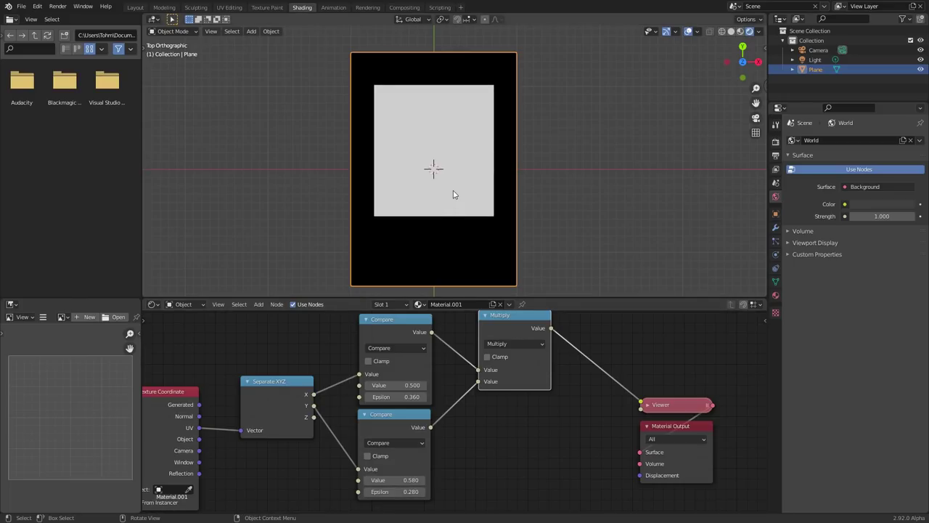
key(n)
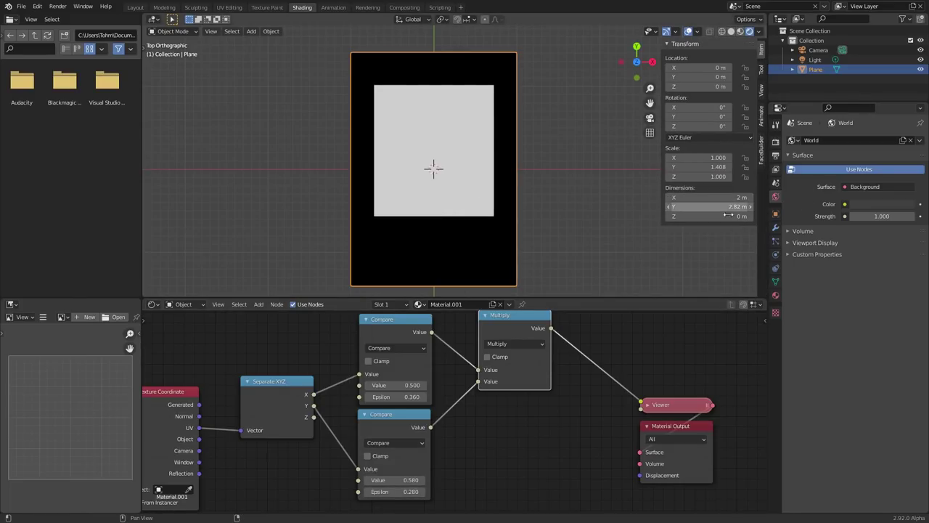
key(n)
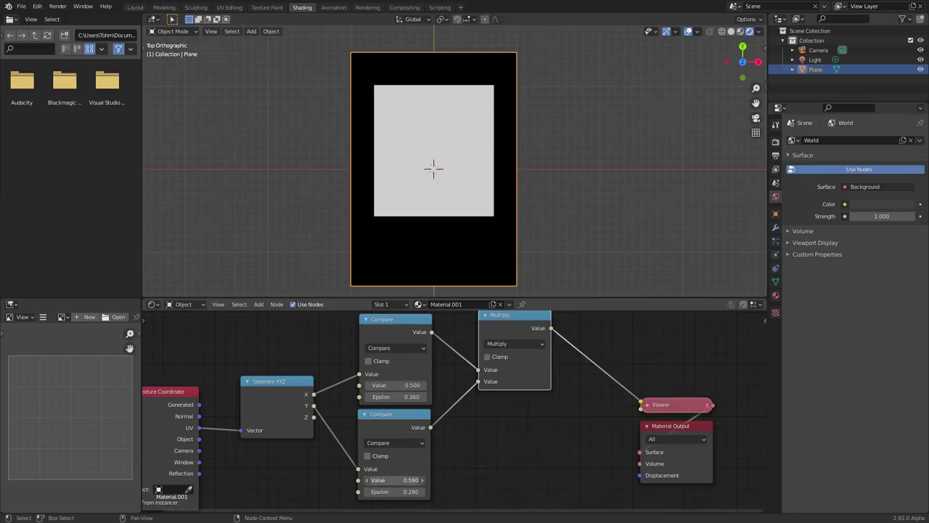
mouse_move(396, 480)
mouse_down()
mouse_move(411, 480)
mouse_move(402, 473)
mouse_up()
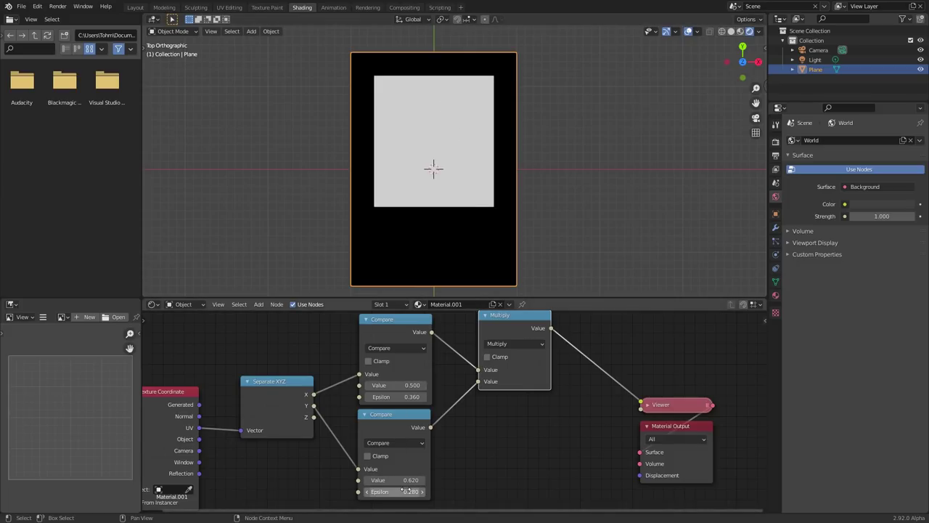
Step: Refine the Y Compare node to an Epsilon of 0.270 and a Value of 0.630
click(406, 492)
click(407, 490)
key(BackSpace)
text(7)
key(Return)
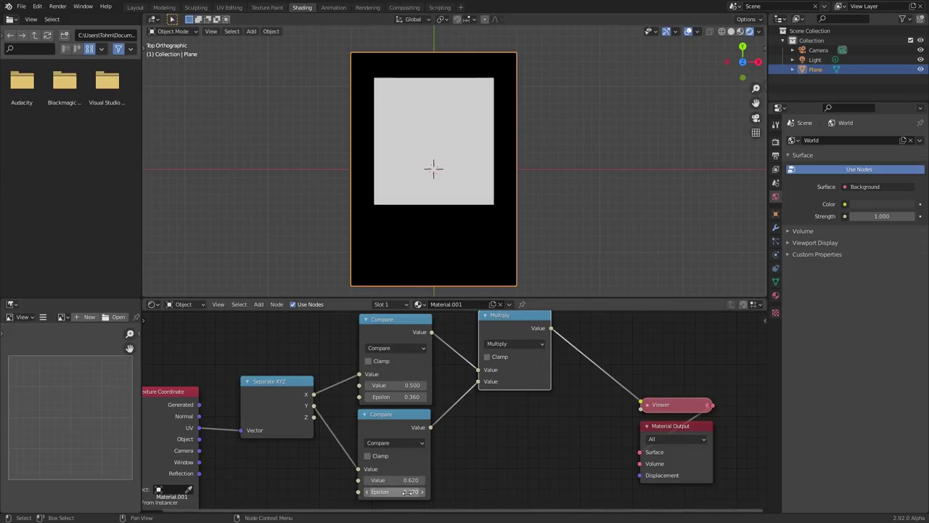
click(407, 480)
text(0.59)
key(Return)
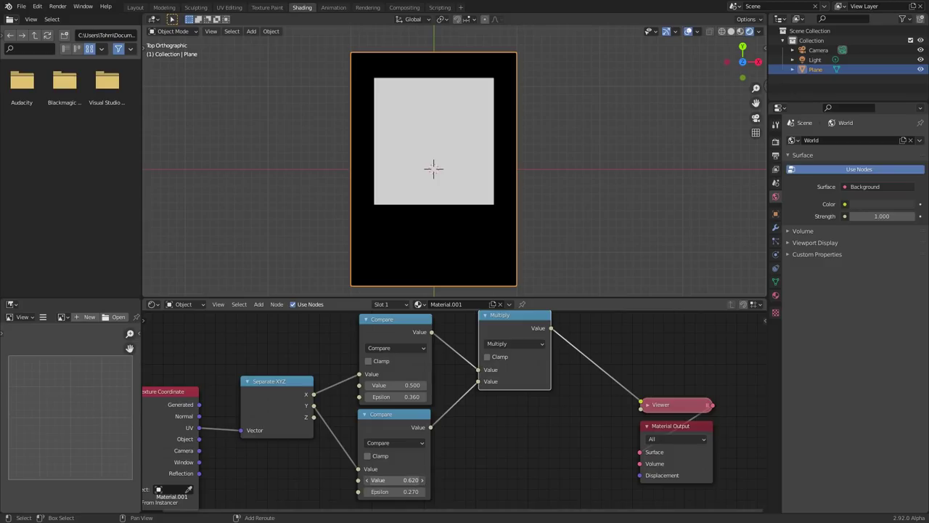
drag(395, 479, 414, 480)
Step: Select the Viewer and Material Output nodes and move them farther away from the Multiply node
middle_drag(565, 432, 373, 455)
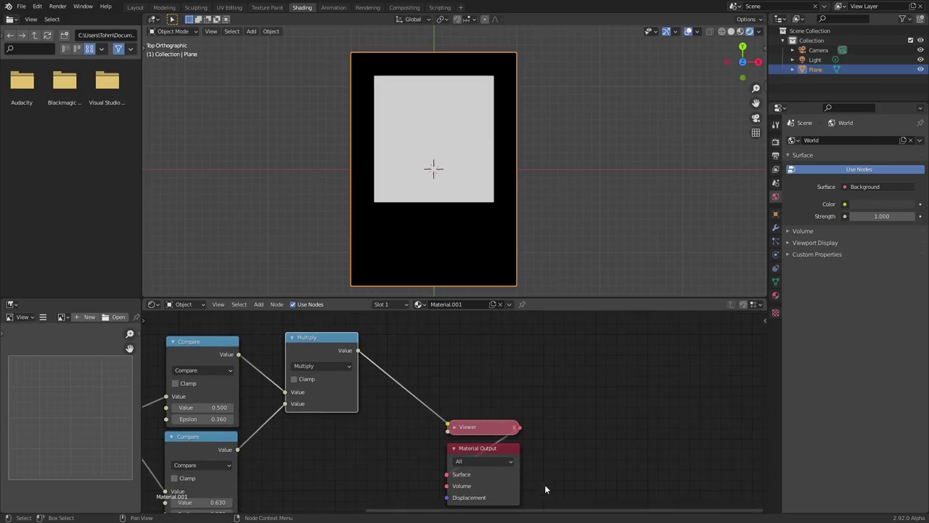
drag(545, 485, 458, 413)
key(g)
click(621, 396)
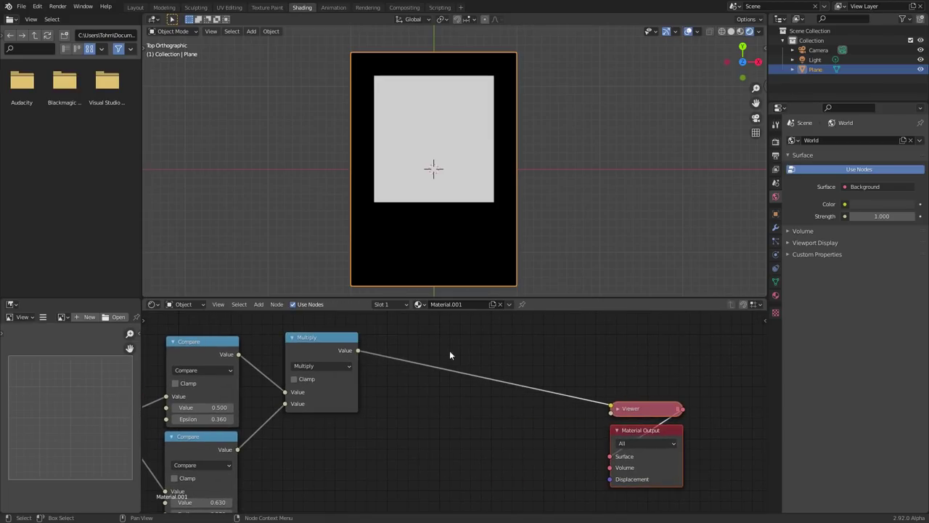
Step: Take the Blender window out of full screen, view the desktop image PHOTO, and close the image viewer
key(q)
click(419, 89)
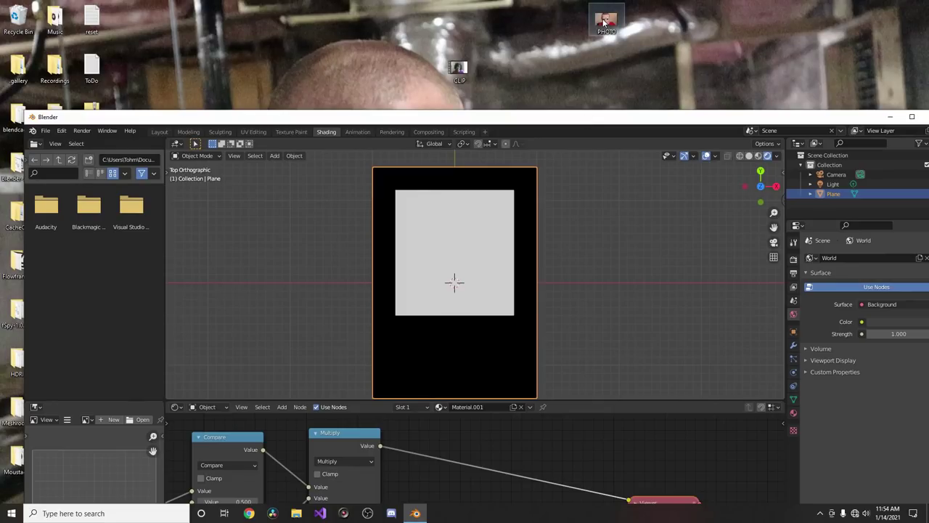
double_click(606, 28)
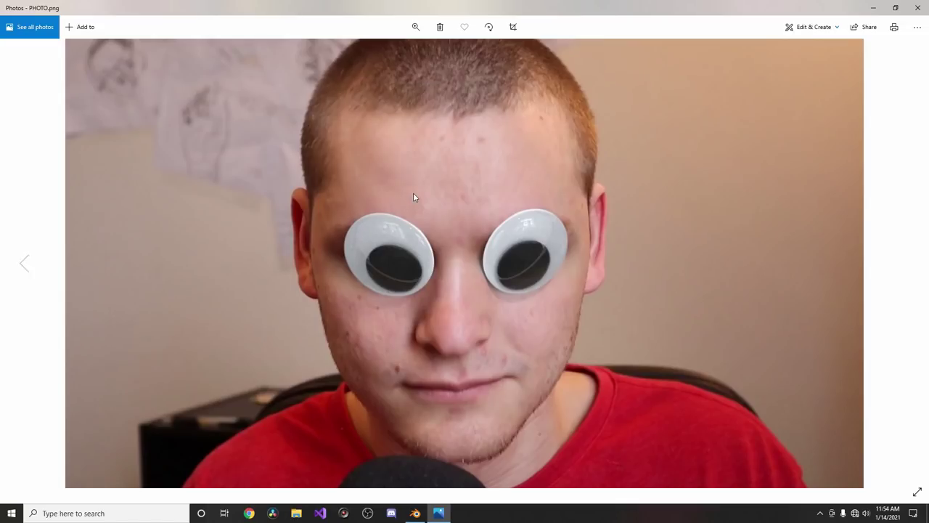
click(918, 7)
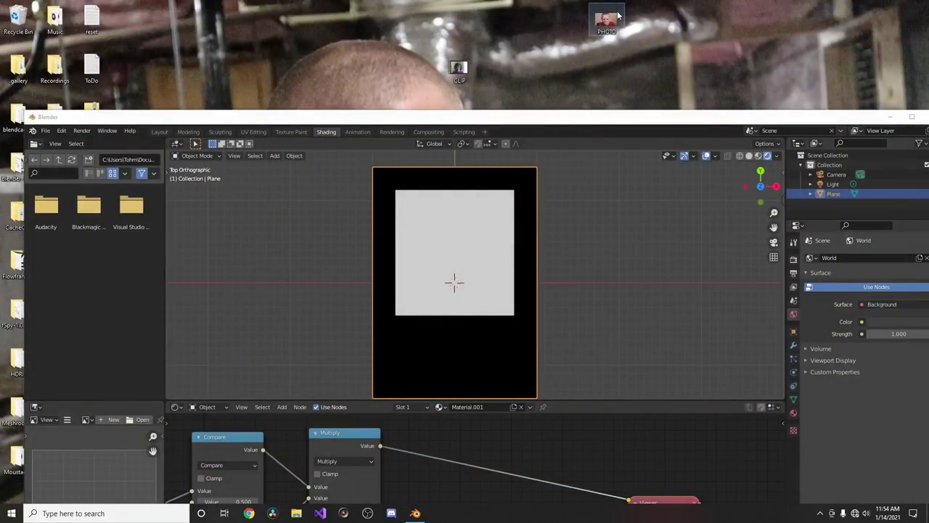
Step: Add PHOTO.png from the desktop to the node tree, place it near the Multiply node in the maximized window, and preview it on the plane
drag(616, 18, 504, 460)
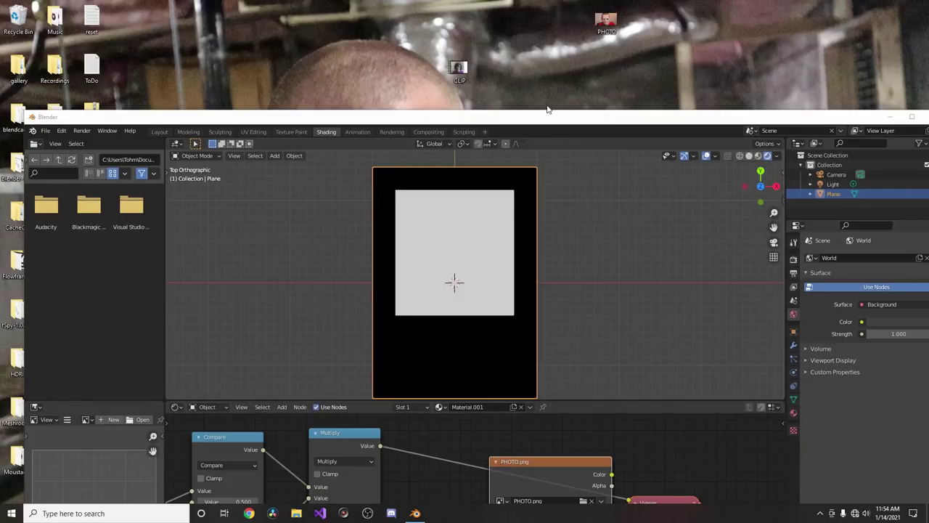
double_click(548, 117)
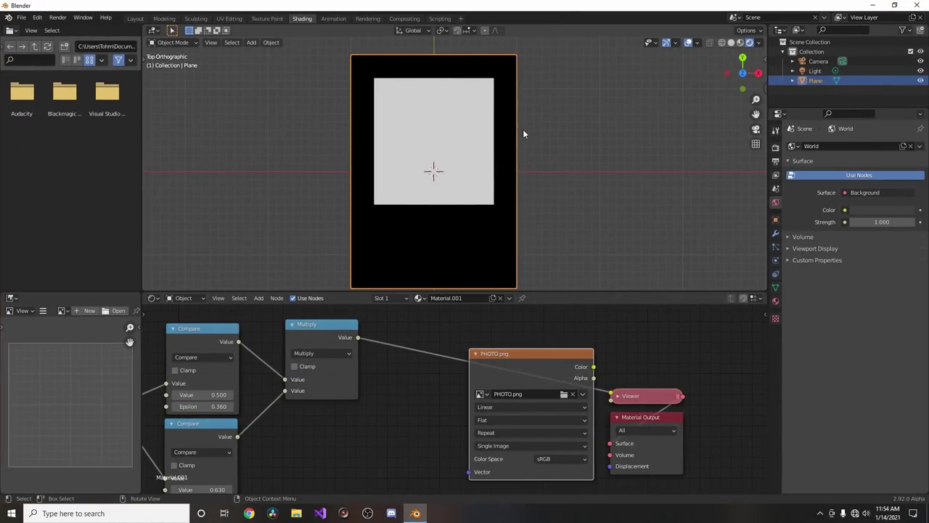
drag(502, 359, 408, 399)
middle_drag(445, 390, 471, 341)
ctrl+shift+click(447, 348)
scroll(445, 347, down, 6)
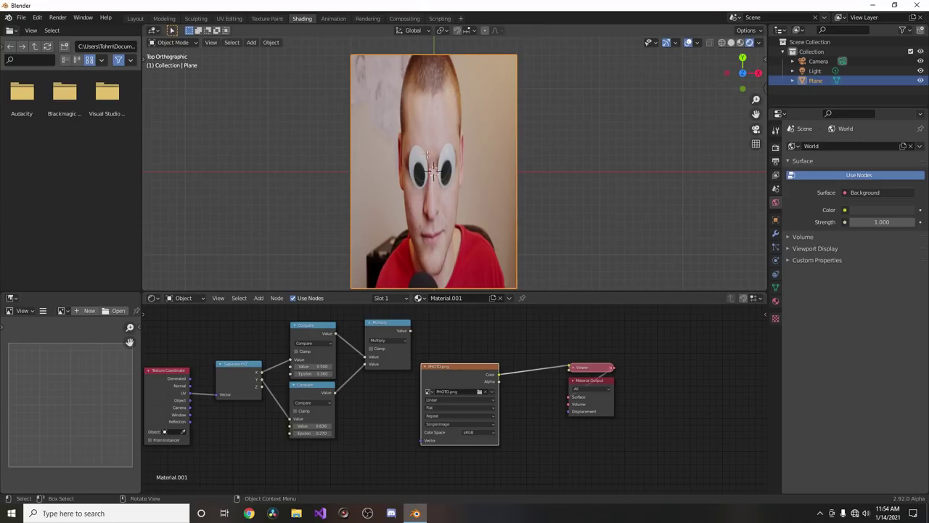
Step: Put the plane in Edit Mode and switch the image editor to a UV editor showing the whole PHOTO.png
key(Tab)
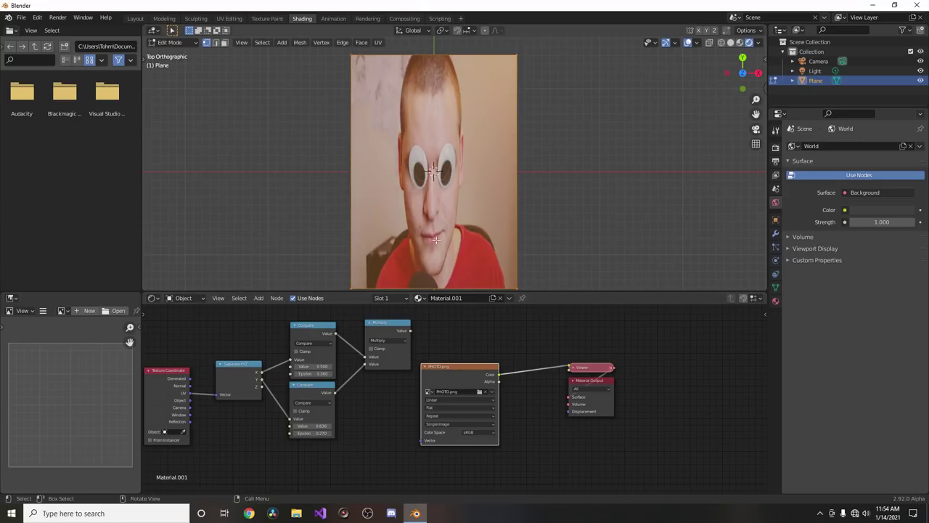
click(11, 298)
click(29, 347)
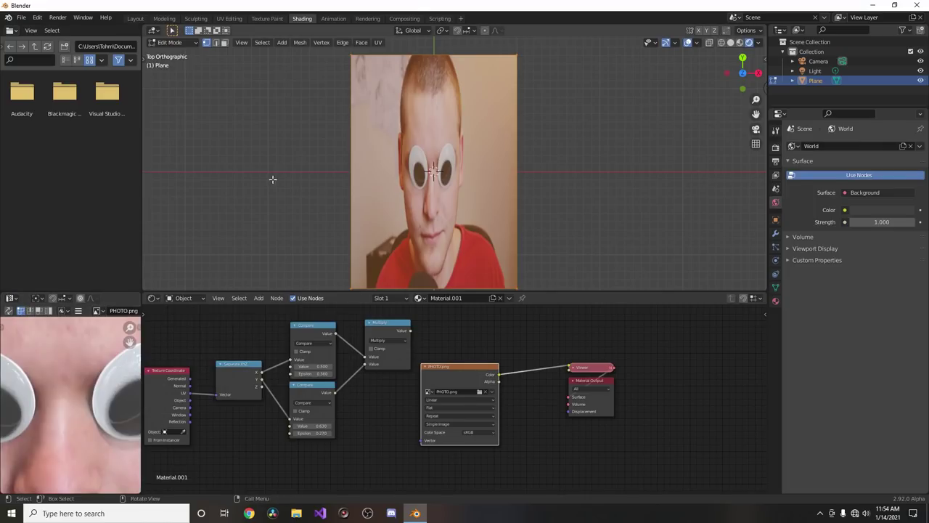
key(Home)
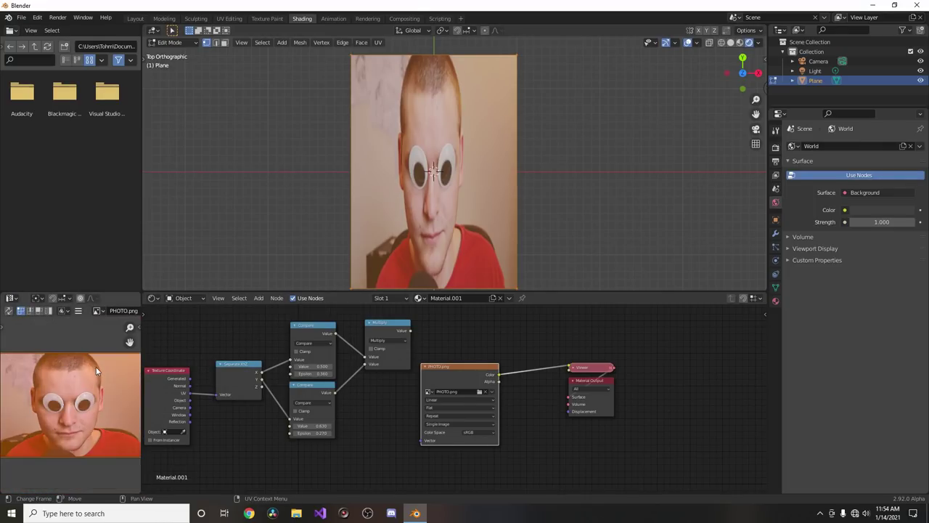
Step: Try scaling the plane's UVs down overall and further along X to correct the photo's stretched proportions
key(s)
click(119, 378)
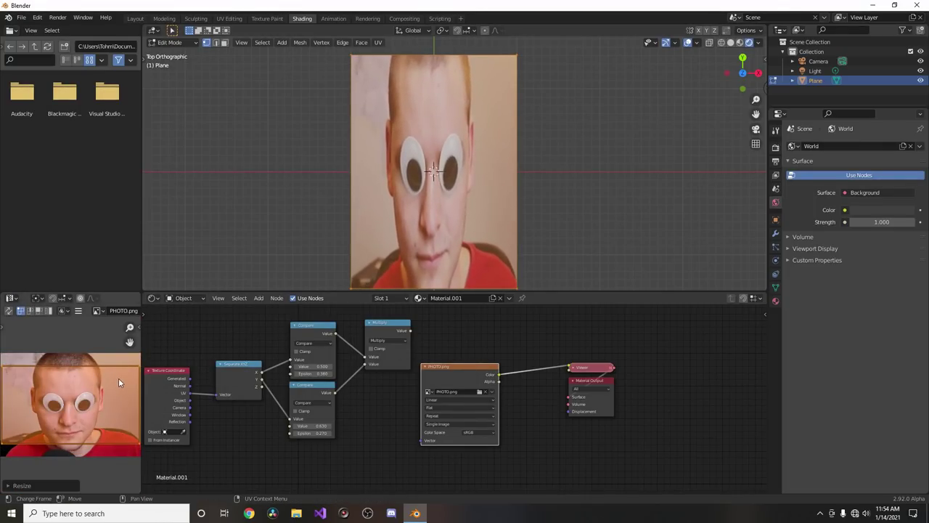
key(s)
key(x)
click(96, 386)
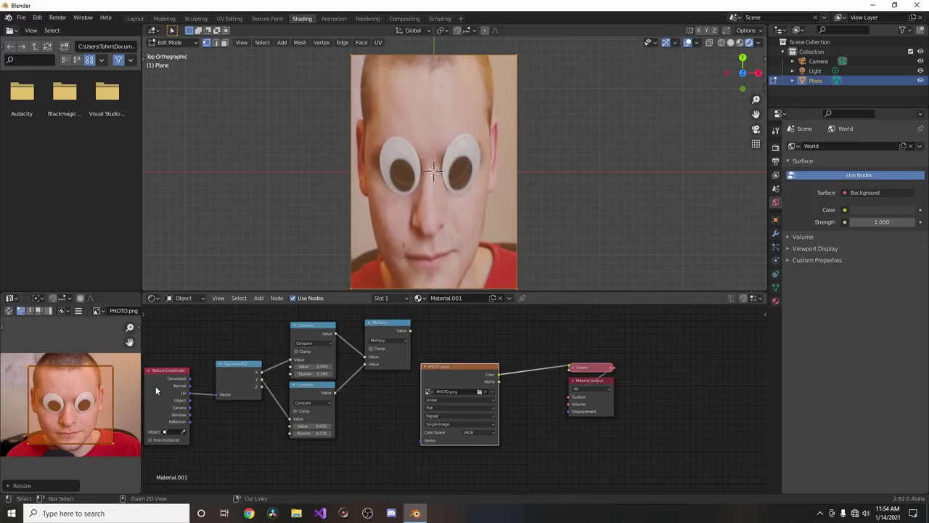
Step: Preview the Multiply mask on the plane and undo both UV scalings
ctrl+shift+click(387, 334)
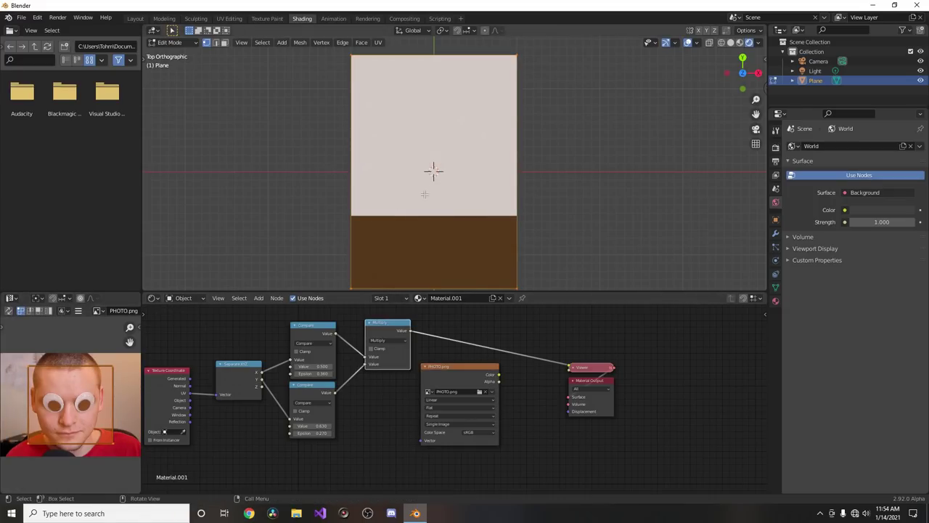
middle_drag(180, 393, 402, 332)
middle_drag(450, 371, 311, 422)
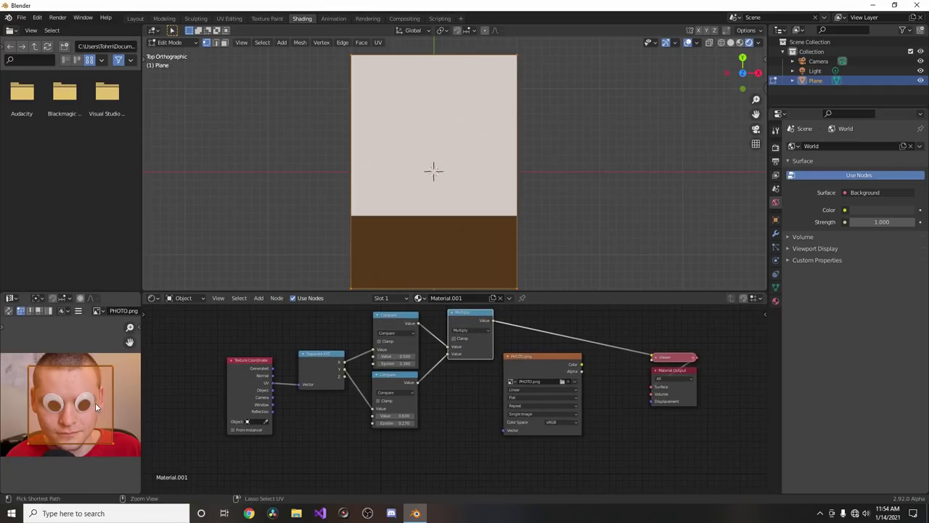
key(ctrl+z)
key(ctrl+z)
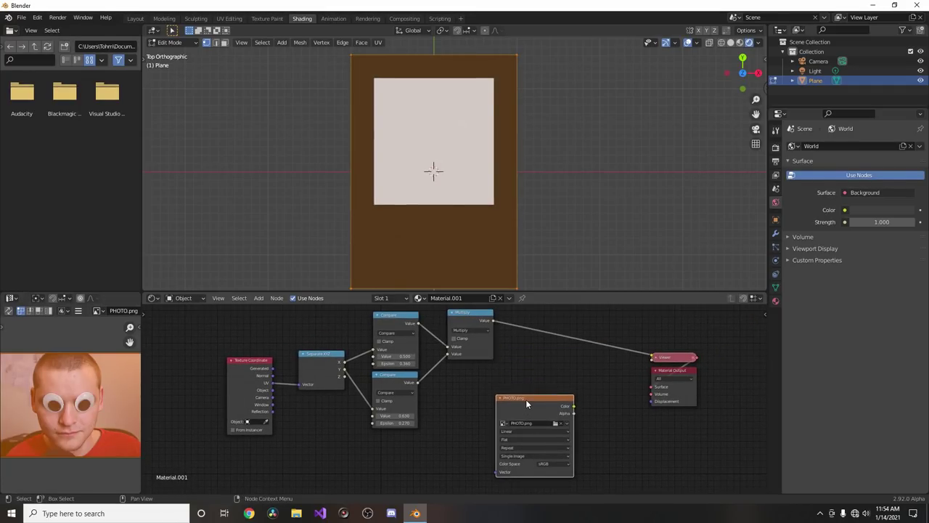
Step: Preview the PHOTO.png node on the plane and add Mapping and Texture Coordinate nodes in front of it
ctrl+shift+click(526, 399)
middle_drag(526, 399, 538, 369)
key(ctrl+t)
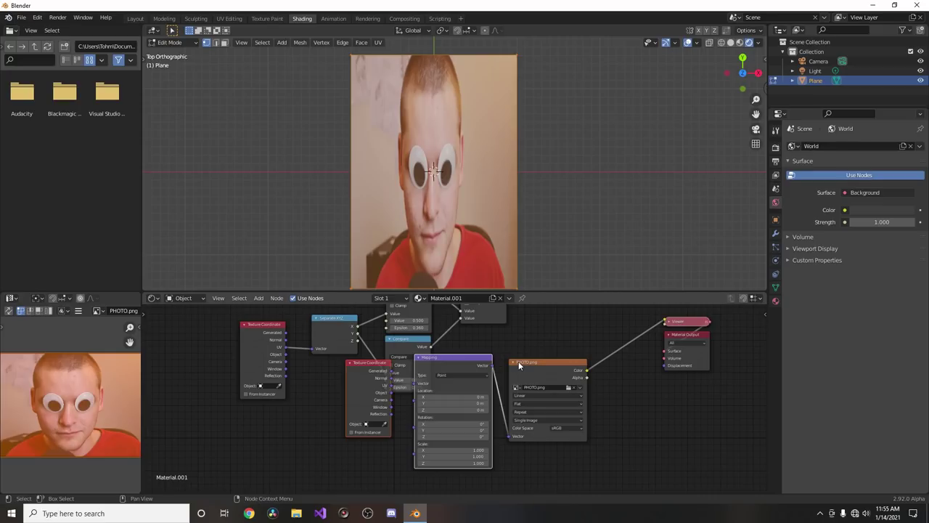
scroll(297, 412, up, 2)
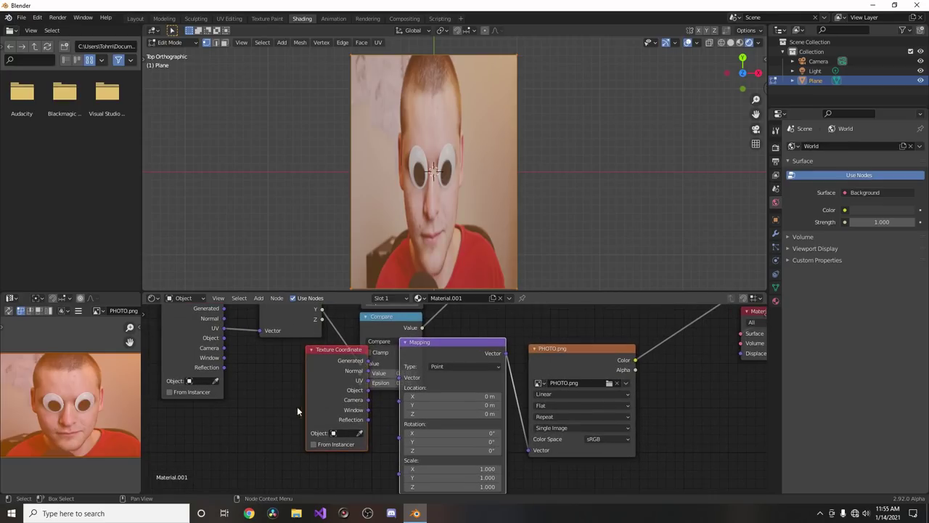
Step: Arrange the Mapping and Texture Coordinate nodes below the Compare node, clear of the nodes they overlap
drag(457, 341, 443, 413)
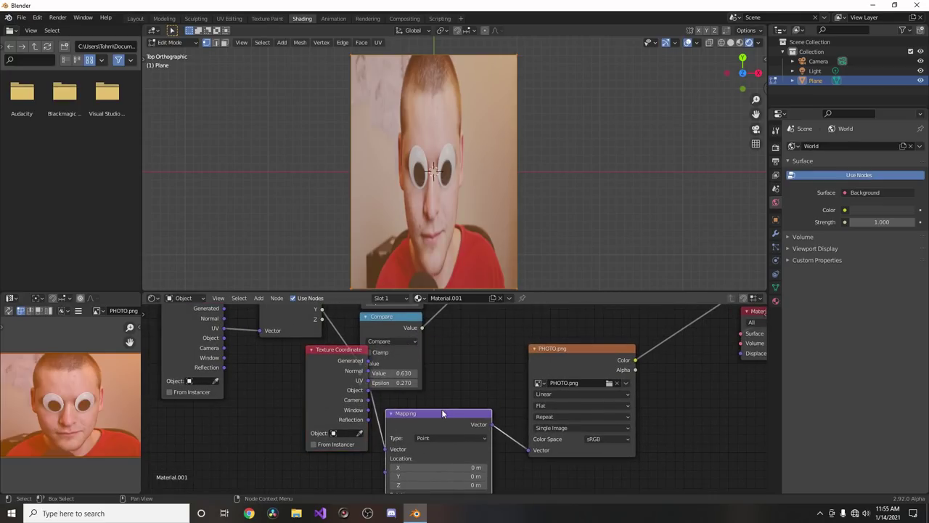
drag(353, 352, 297, 405)
middle_drag(298, 404, 257, 363)
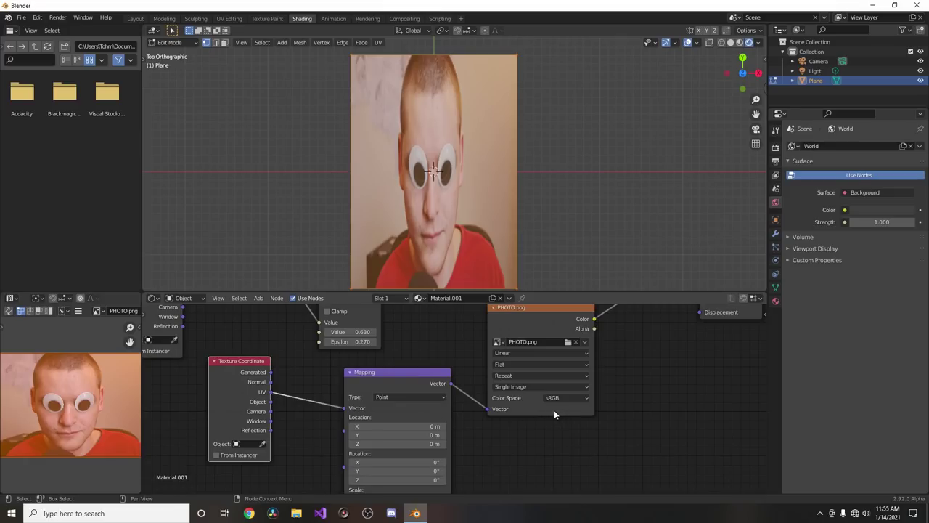
middle_drag(359, 419, 330, 356)
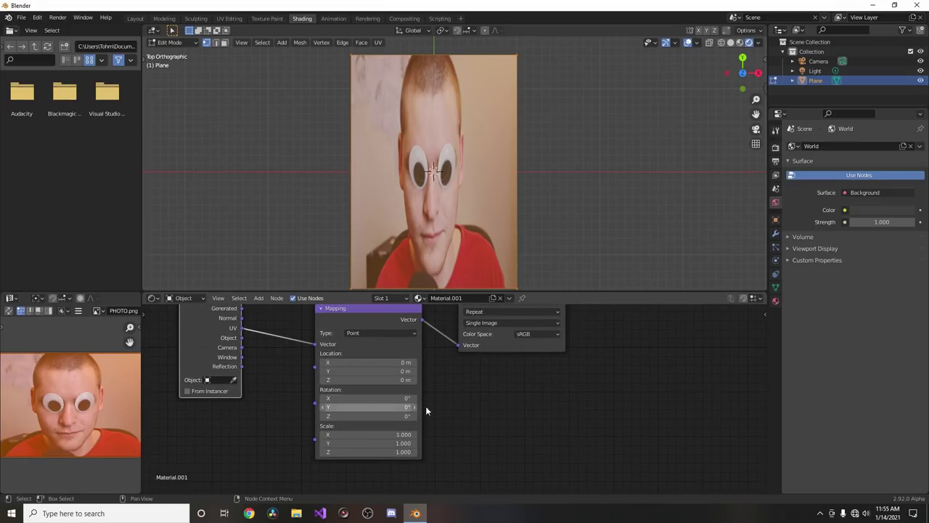
Step: Try scaling the plane's UVs along X to about 0.70 and undo the scaling
key(s)
key(x)
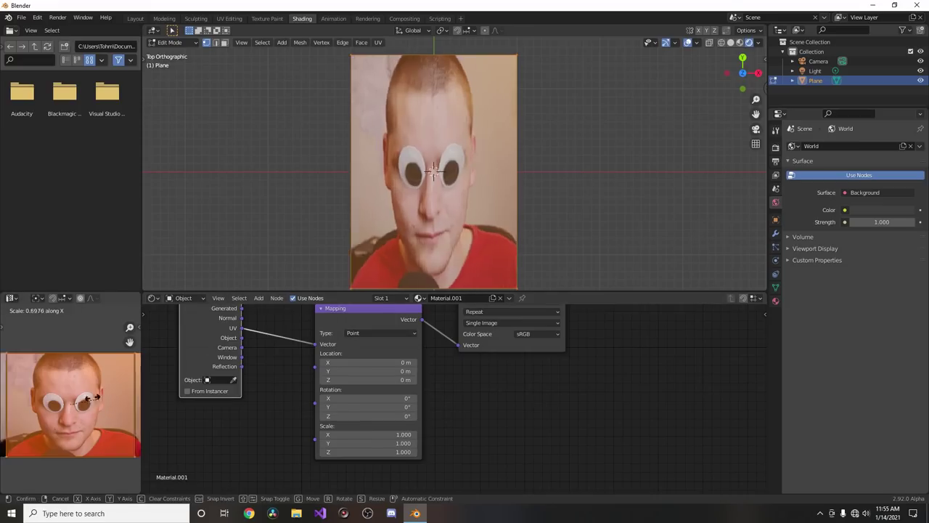
click(86, 400)
key(ctrl+z)
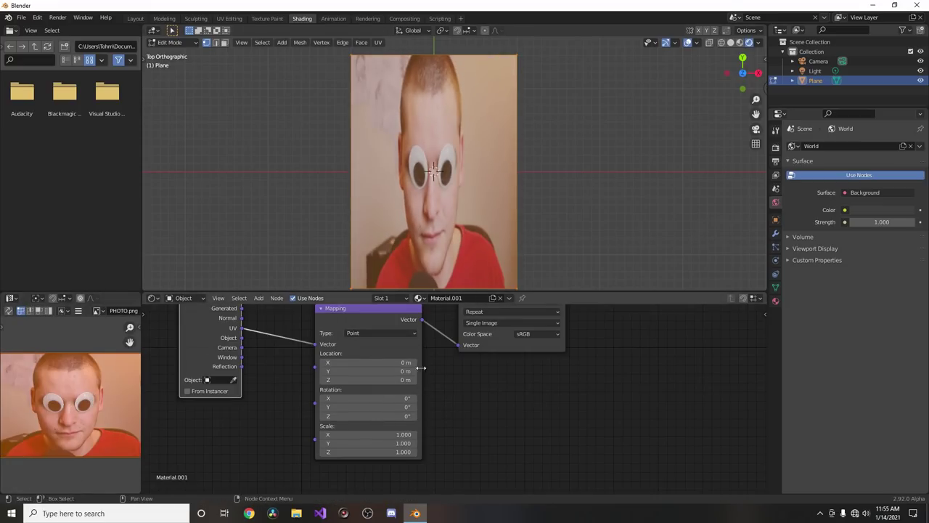
middle_drag(355, 349, 398, 412)
Step: Save the project to the Desktop as getthisprojectfileforbeingapatron.blend
key(ctrl+s)
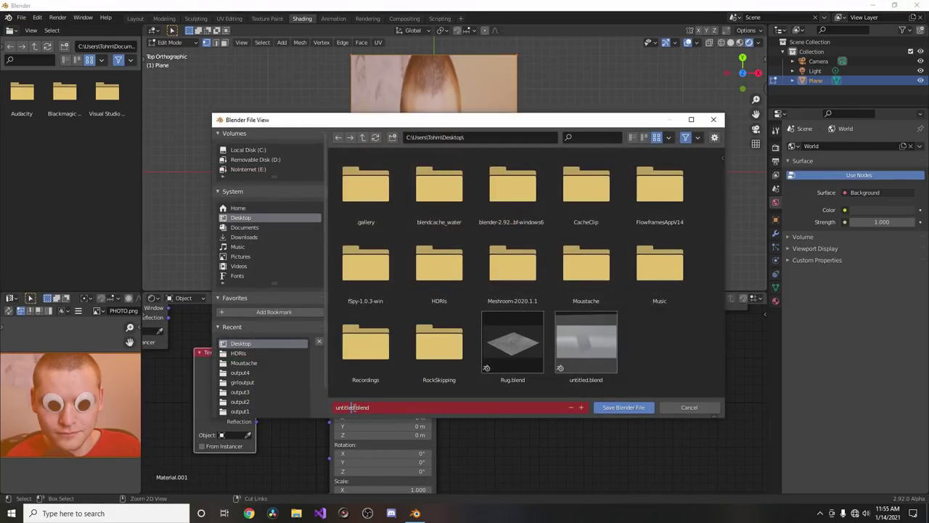
click(354, 407)
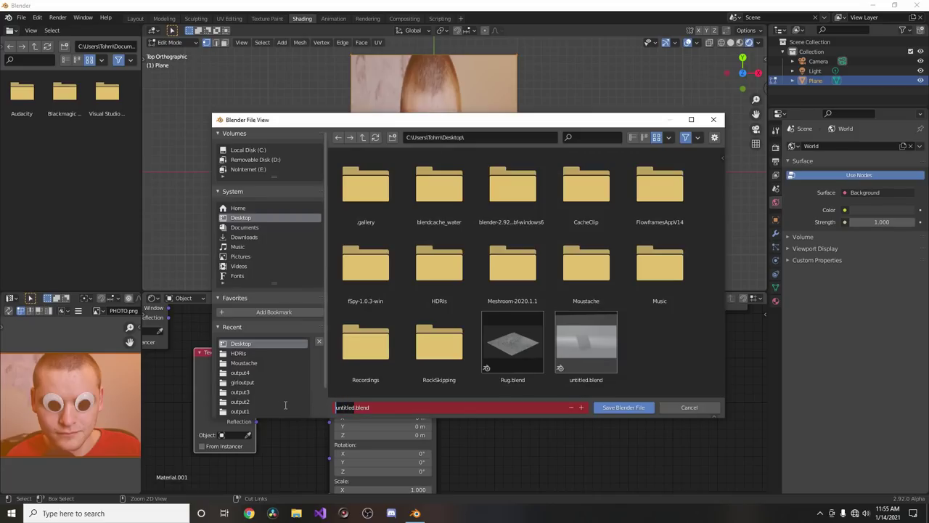
text(getthisprojec)
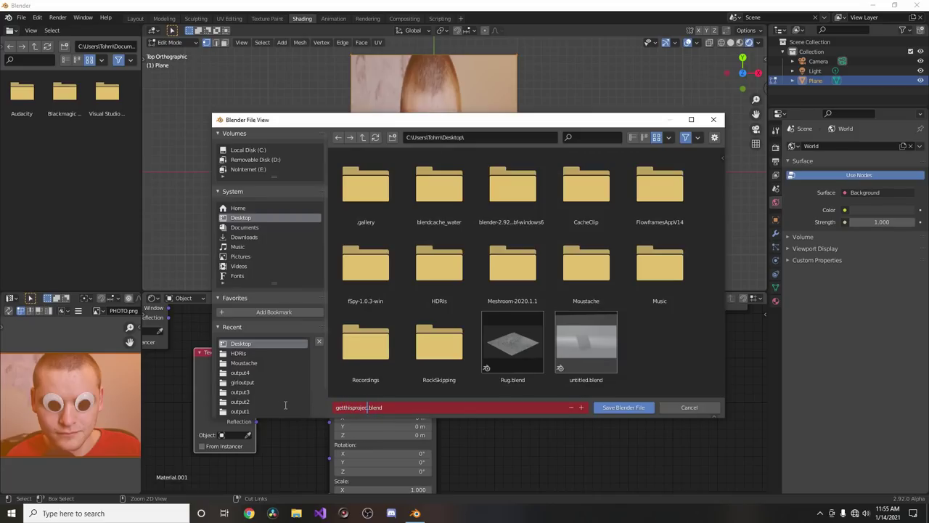
text(tfileforbeingapatron)
key(Return)
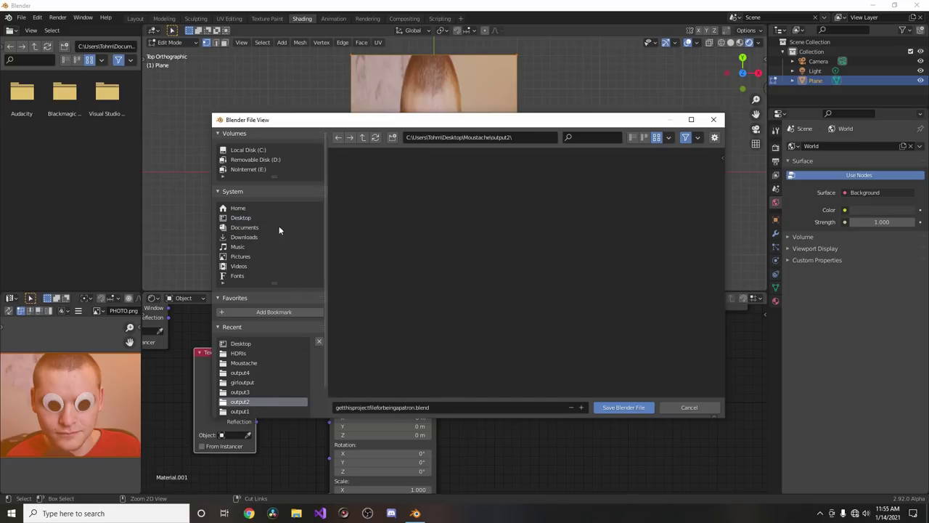
click(623, 408)
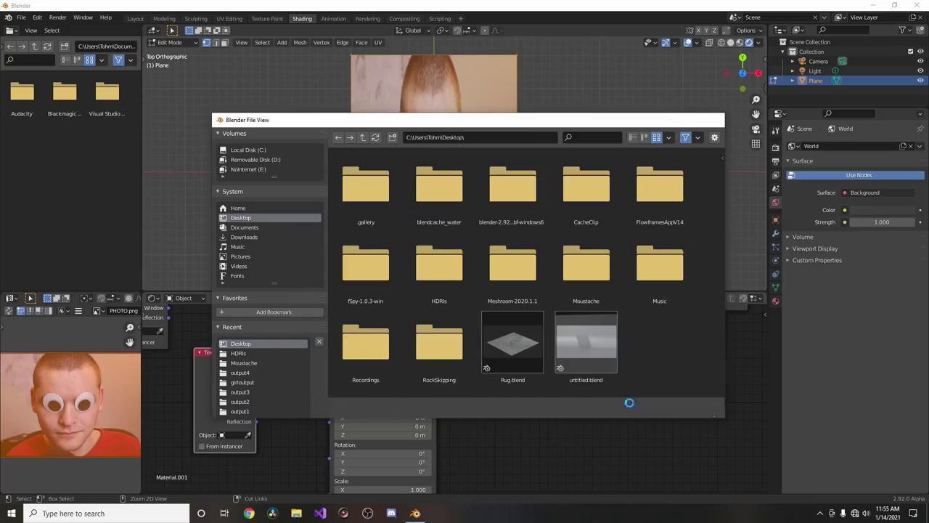
shift+scroll(477, 404, down, 2)
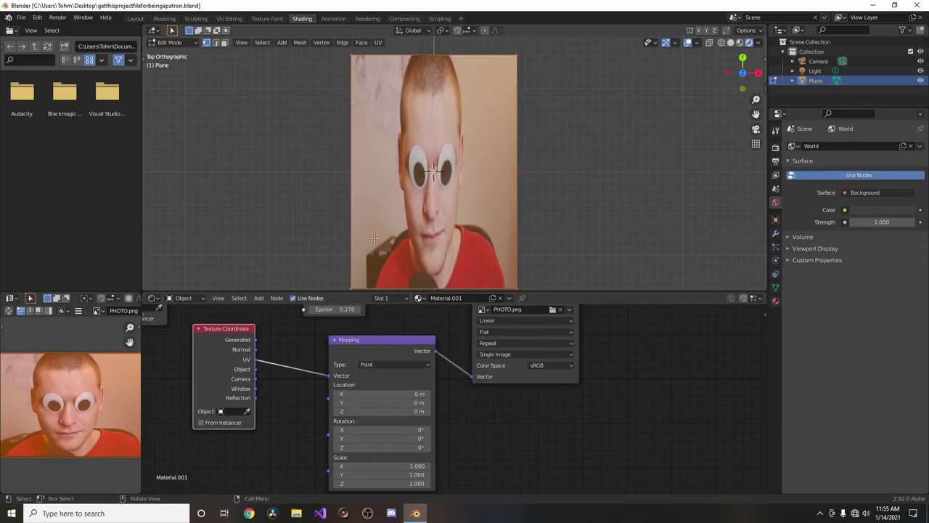
Step: Return the plane to Object Mode and switch the window to full screen
key(Tab)
key(q)
click(294, 167)
Step: Set the Mapping node's Y scale to 1.910 and its Y location to -0.75 m
middle_drag(420, 426, 400, 396)
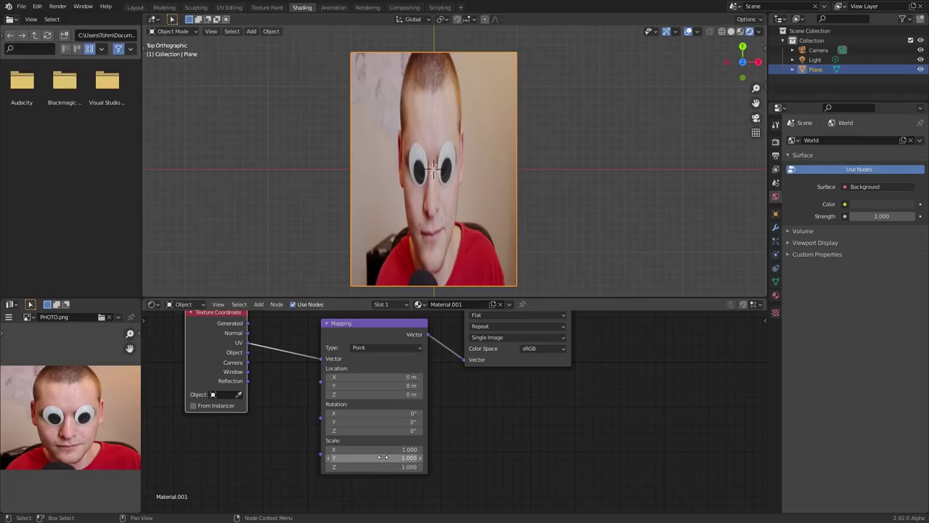
drag(374, 458, 442, 457)
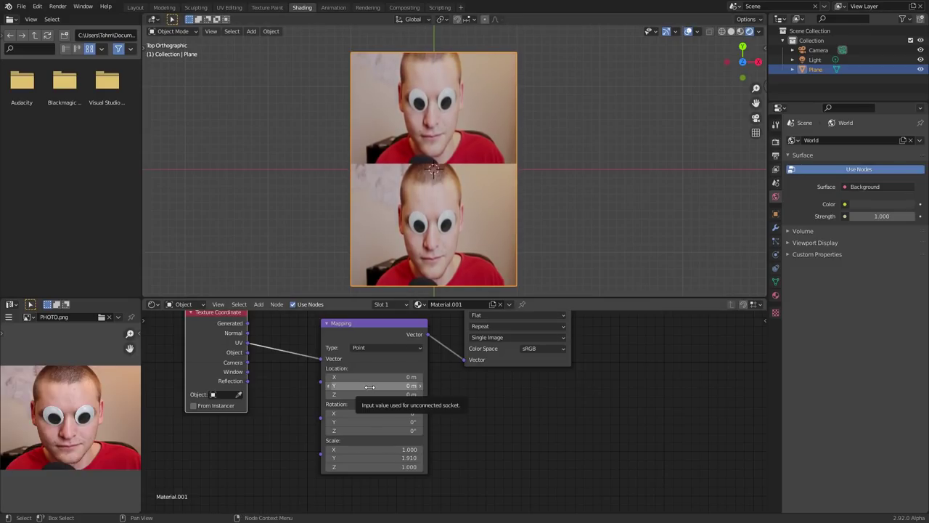
drag(370, 387, 331, 387)
Step: Move the output nodes farther from PHOTO.png to make room and preview the PHOTO.png node on the plane
middle_drag(574, 431, 377, 313)
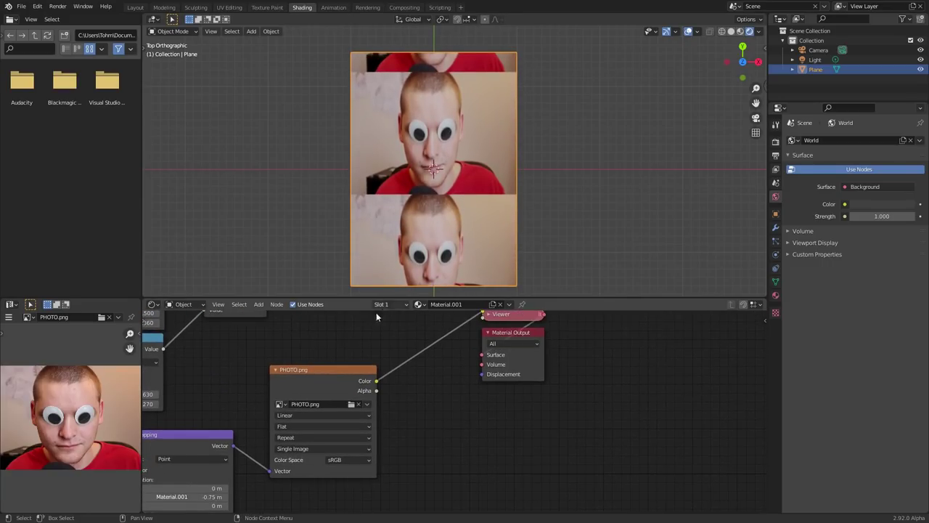
middle_drag(228, 334, 280, 405)
ctrl+shift+click(276, 337)
middle_drag(469, 382, 315, 366)
key(g)
click(489, 349)
ctrl+shift+click(220, 428)
Step: Add a MixRGB node on the link between the PHOTO.png color output and the Viewer node
middle_drag(294, 403, 307, 405)
key(shift+a)
click(344, 367)
text(mu)
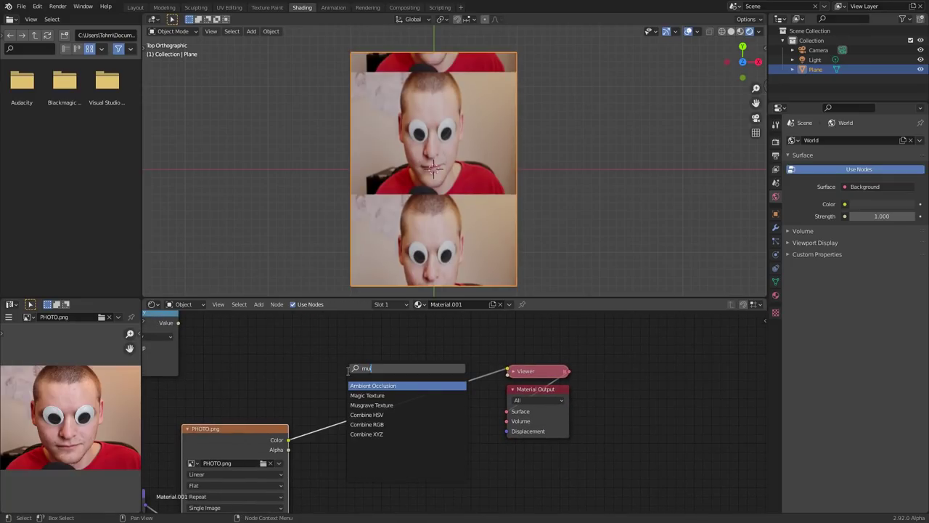
key(BackSpace)
text(ix)
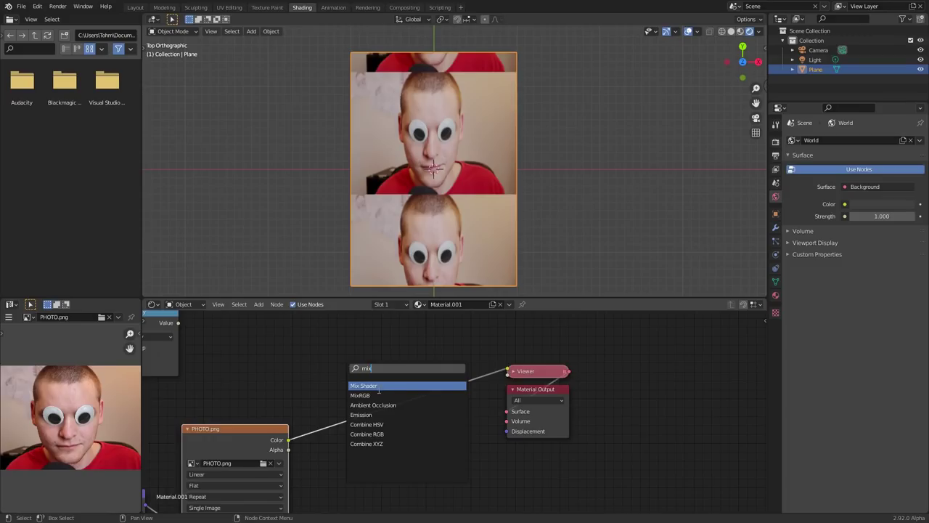
click(377, 394)
click(369, 389)
drag(367, 367, 340, 331)
middle_drag(178, 323, 300, 350)
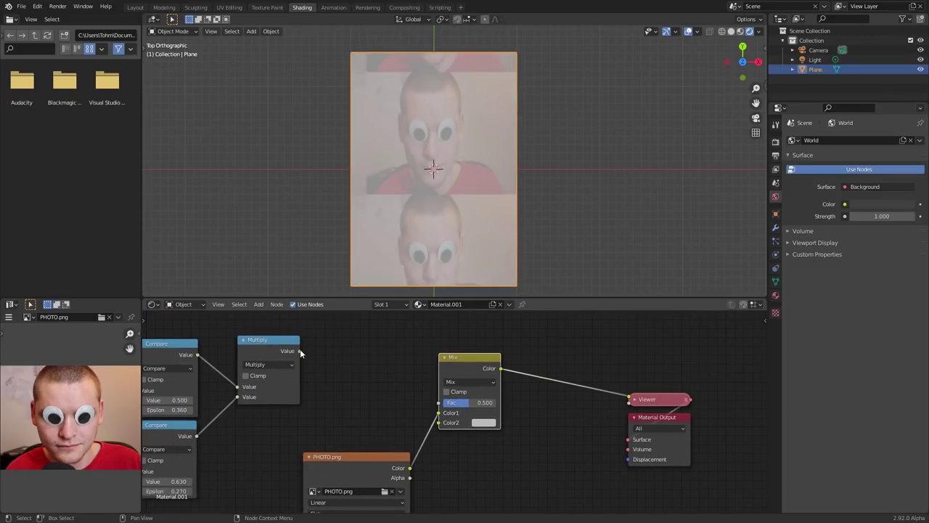
Step: Connect the Multiply mask to the Mix node's Fac and move the PHOTO.png color link to Color2, previewing the Mix result
ctrl+shift+click(280, 342)
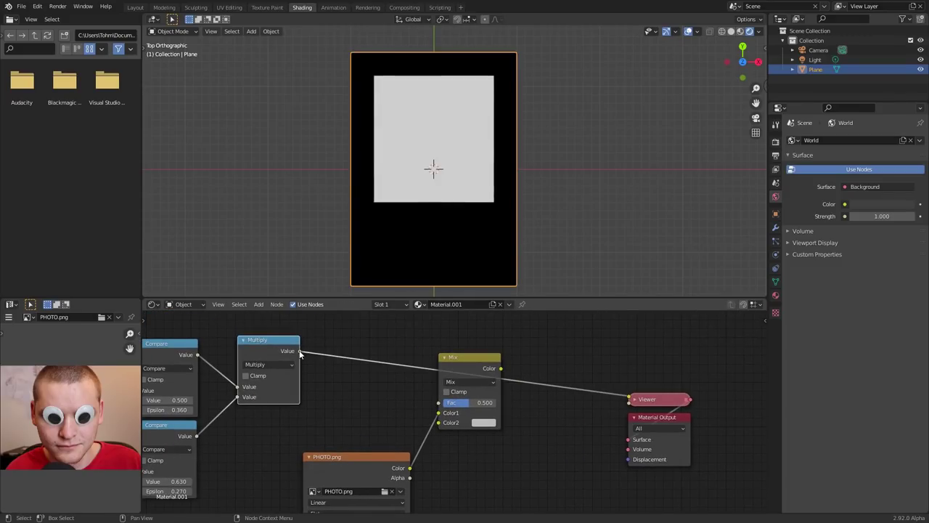
drag(300, 352, 439, 402)
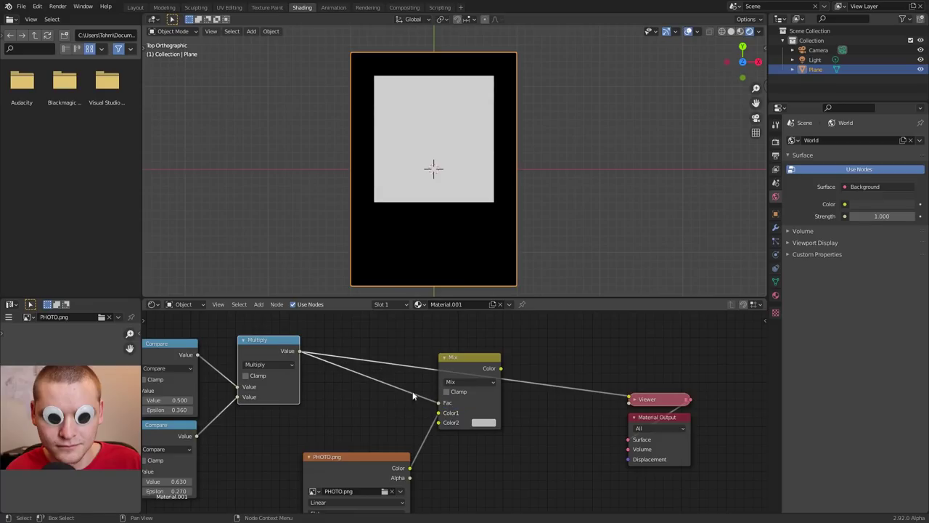
ctrl+shift+click(459, 362)
scroll(453, 409, up, 1)
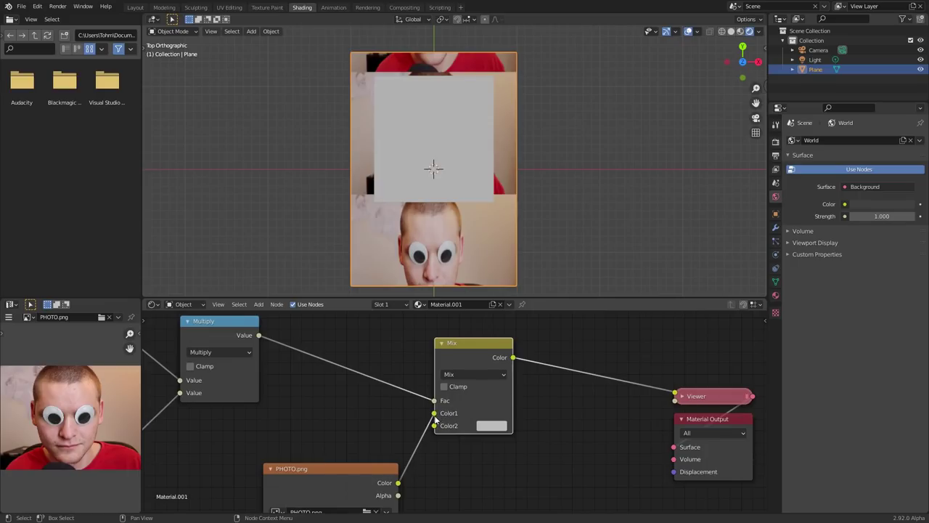
drag(434, 413, 434, 425)
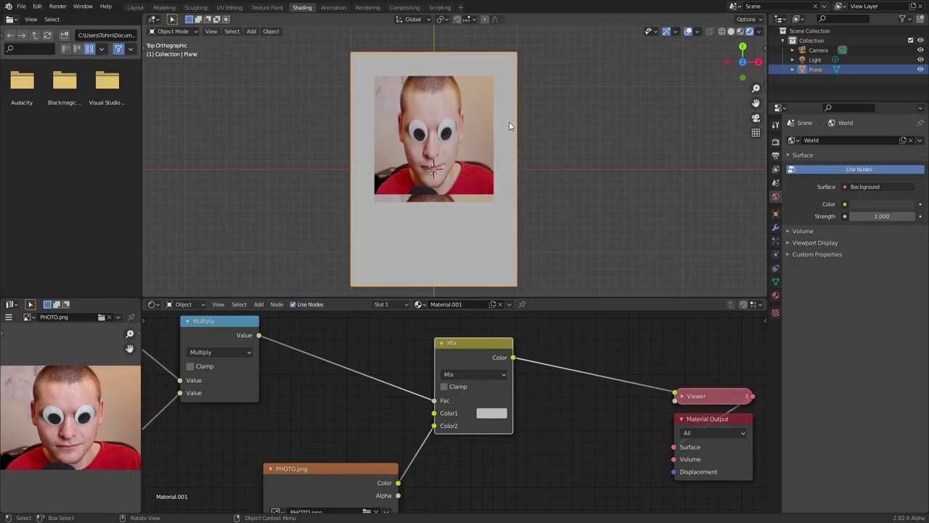
scroll(528, 170, up, 1)
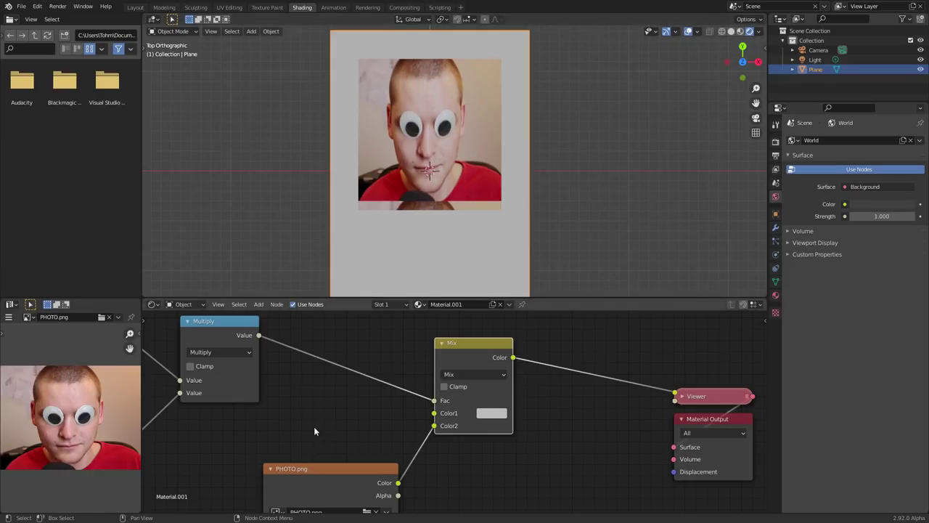
Step: Fit the photo inside the mask by setting the Mapping location to X 0.05 m, Y -0.65 m and the scale to 0.920, 1.830, 0.920
middle_drag(315, 429, 541, 347)
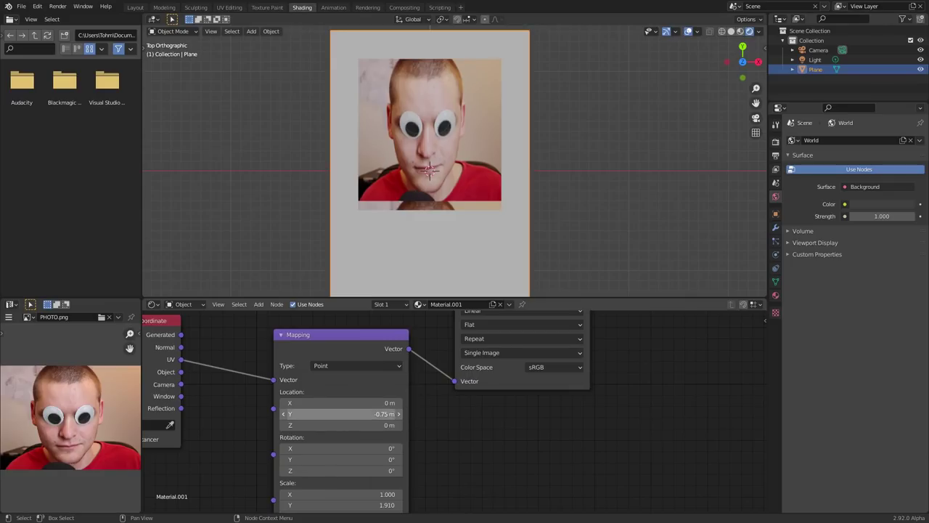
shift+drag(341, 414, 363, 414)
middle_drag(388, 452, 426, 337)
drag(414, 379, 378, 401)
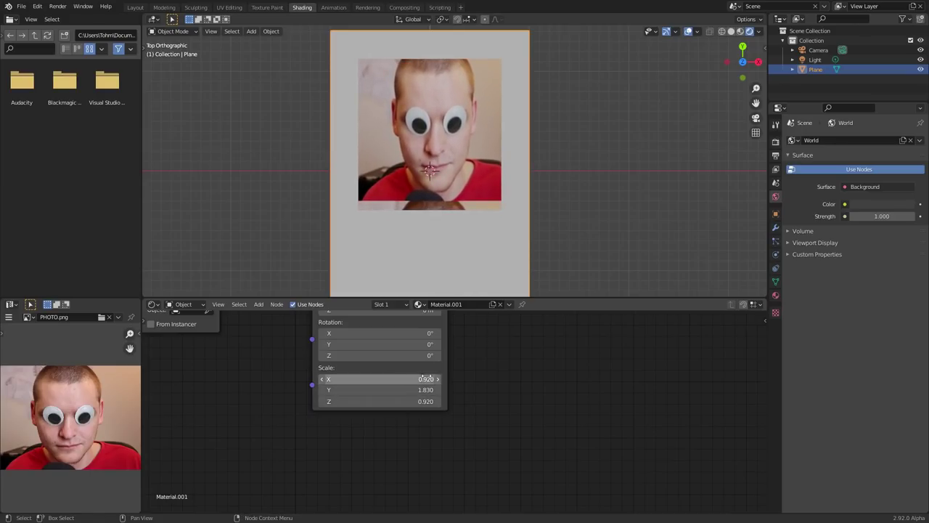
middle_drag(476, 358, 471, 453)
mouse_move(424, 393)
shift+mouse_down()
mouse_move(472, 393)
mouse_move(411, 392)
mouse_move(411, 382)
mouse_move(434, 382)
shift+mouse_up()
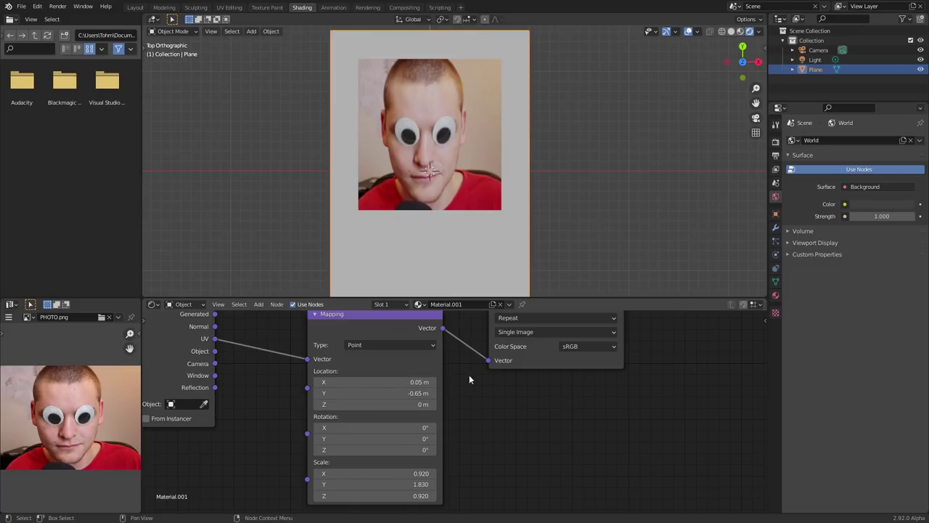
Step: Lighten the Mix node's Color1 to a near-white border color and save the file
scroll(469, 375, down, 5)
scroll(477, 448, up, 5)
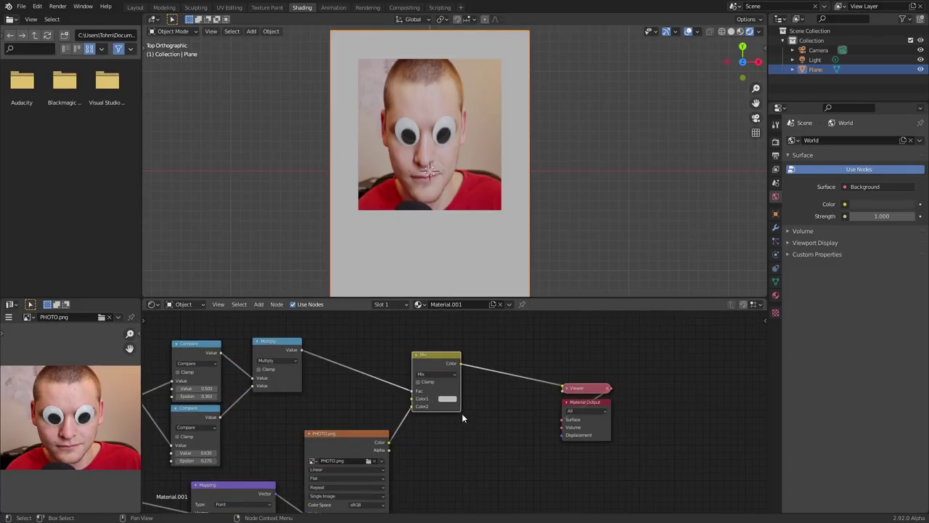
click(444, 392)
drag(520, 266, 520, 257)
scroll(541, 113, down, 5)
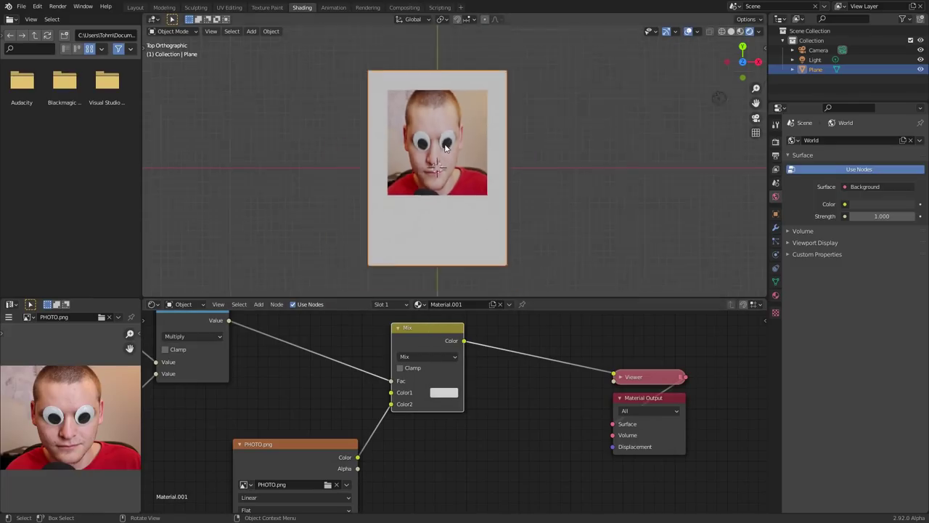
key(ctrl+s)
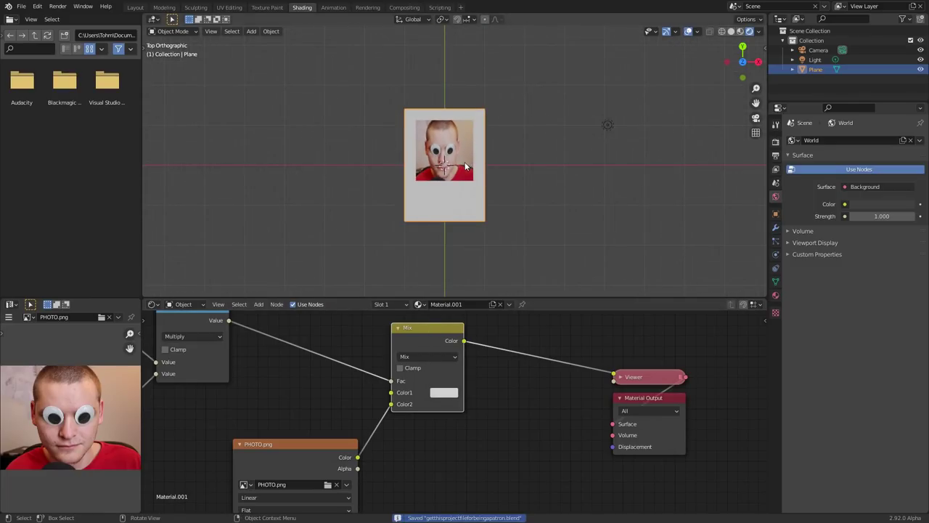
Step: Put the plane in Edit Mode and add 10 evenly spaced loop cuts along its length
mouse_move(465, 163)
middle_down()
mouse_move(450, 153)
mouse_move(457, 138)
mouse_move(464, 154)
middle_up()
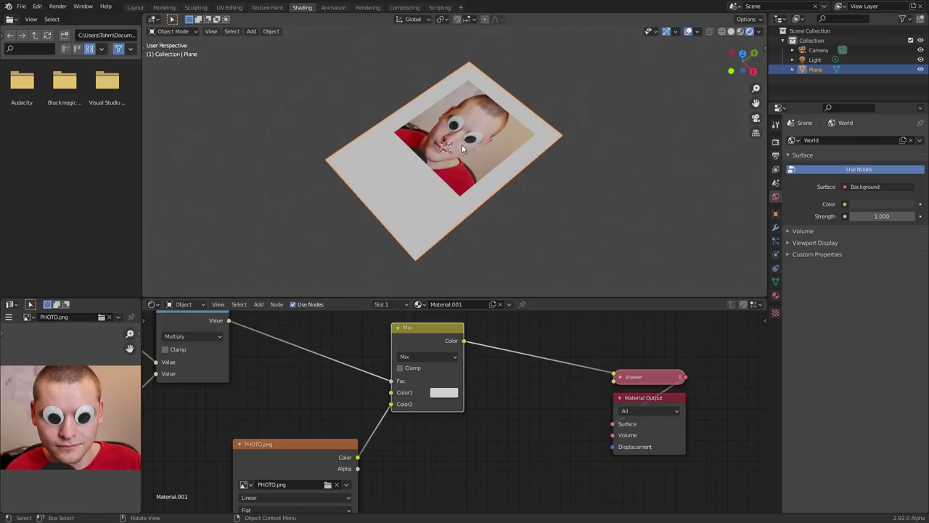
middle_drag(462, 144, 456, 189)
key(Tab)
key(ctrl+r)
scroll(456, 191, up, 1)
scroll(457, 192, up, 8)
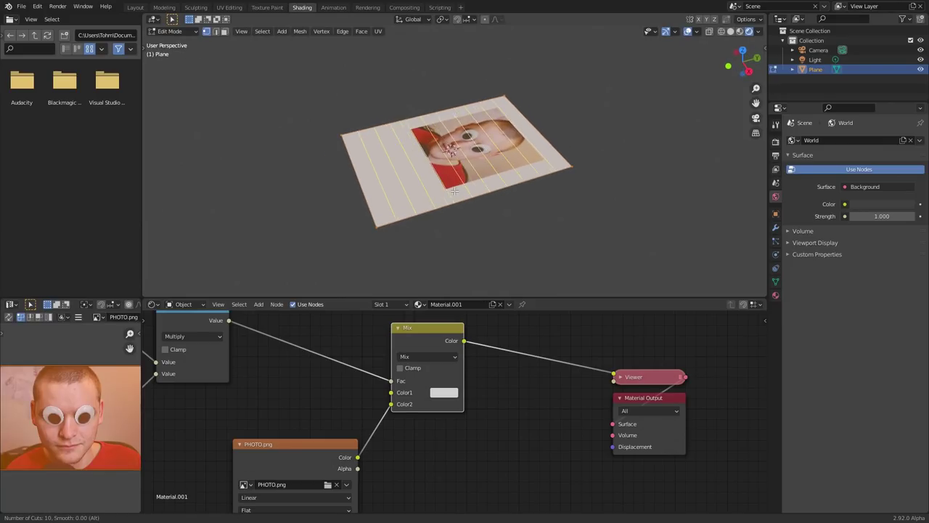
click(455, 191)
right_click(455, 191)
Step: Try lifting a middle edge of the plane along Z with proportional editing, undo the move and return to Object Mode
key(2)
click(460, 170)
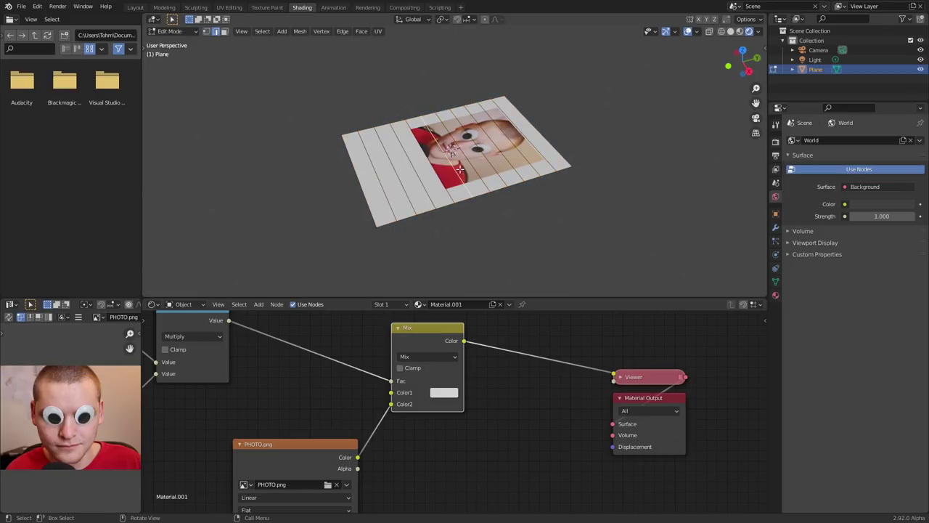
click(485, 18)
key(g)
key(z)
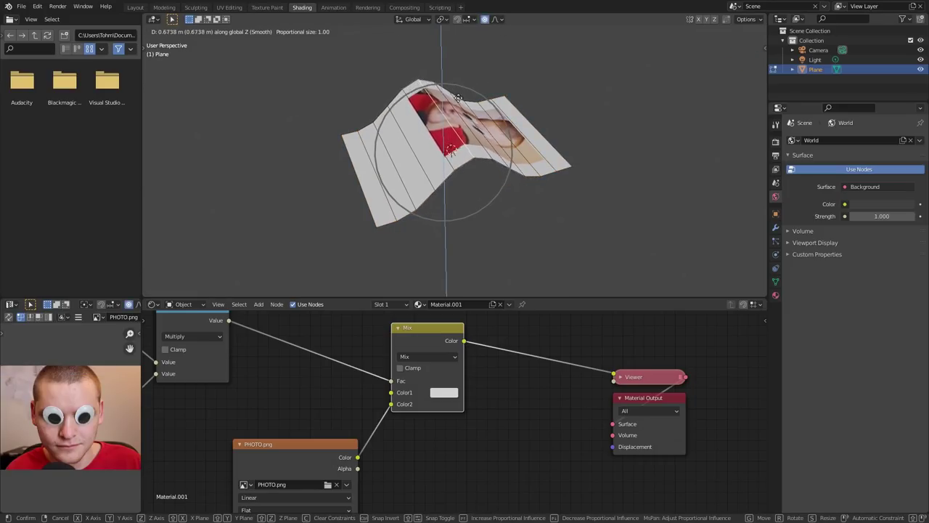
click(457, 88)
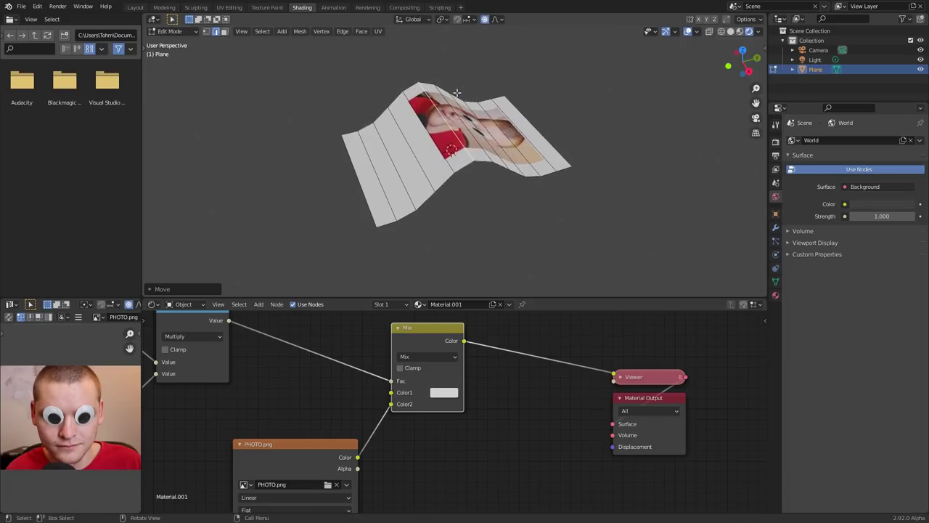
key(ctrl+z)
click(485, 20)
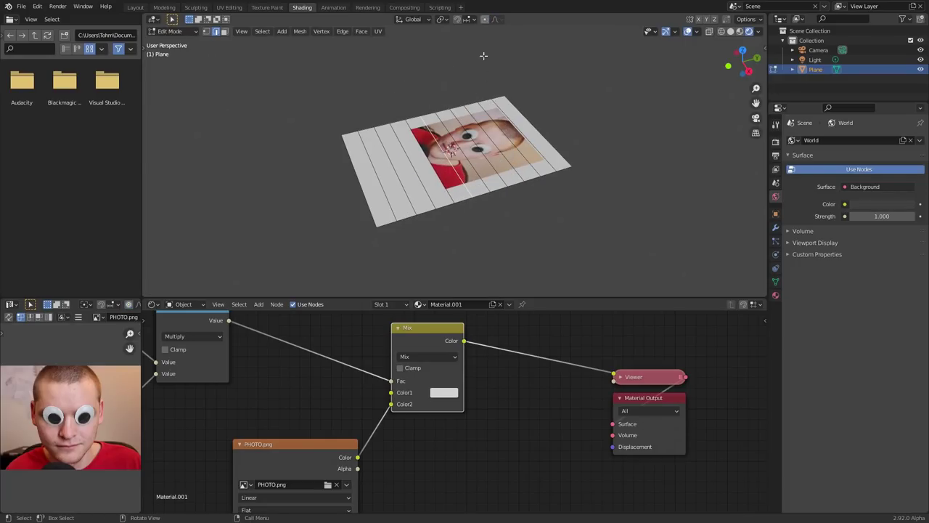
key(a)
key(1)
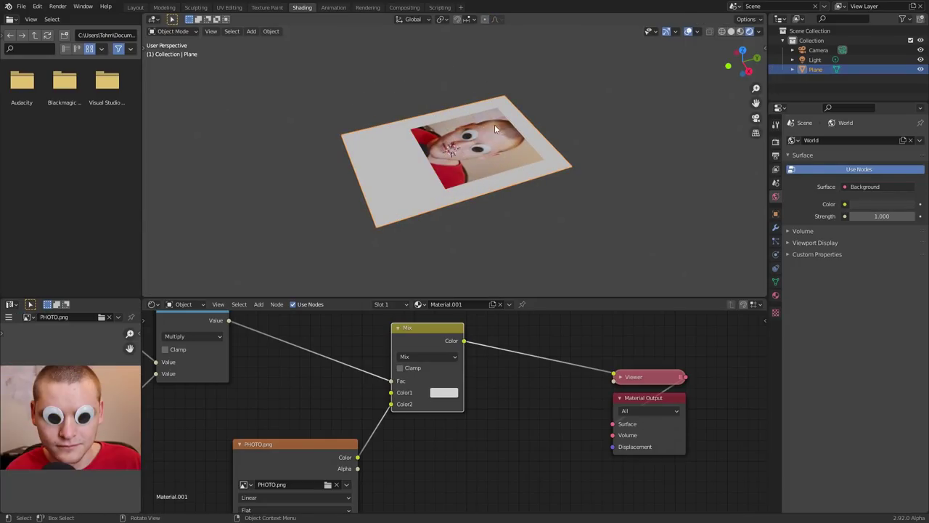
Step: Stand the photo plane upright by rotating it 90 degrees about the global X axis in Object Mode
key(Tab)
text(rx)
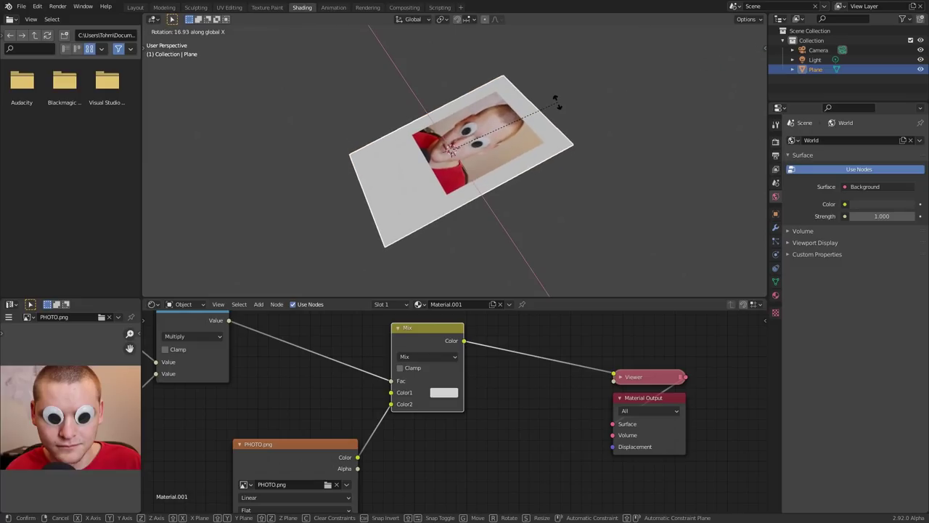
text(90)
key(Return)
middle_drag(526, 137, 545, 114)
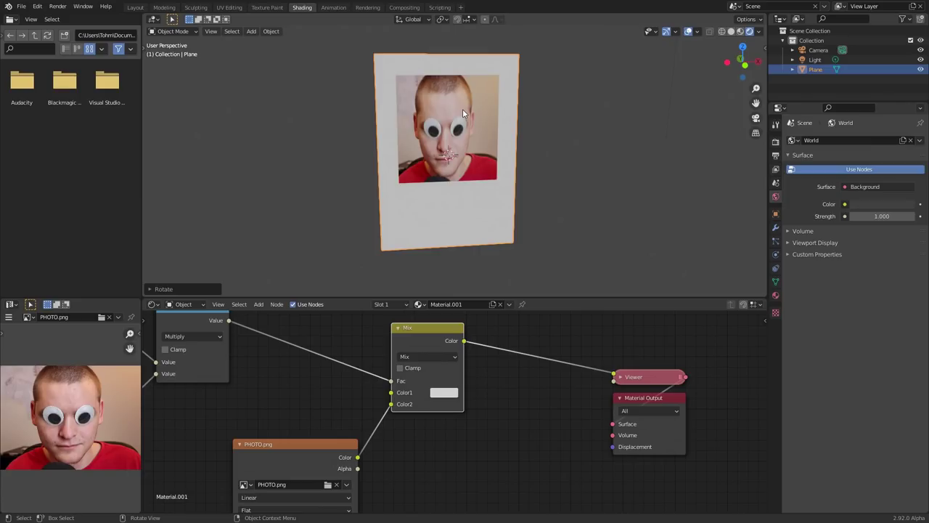
mouse_move(456, 120)
middle_down()
mouse_move(515, 131)
mouse_move(451, 134)
middle_up()
Step: Delete the default light above the photo plane
scroll(604, 108, down, 6)
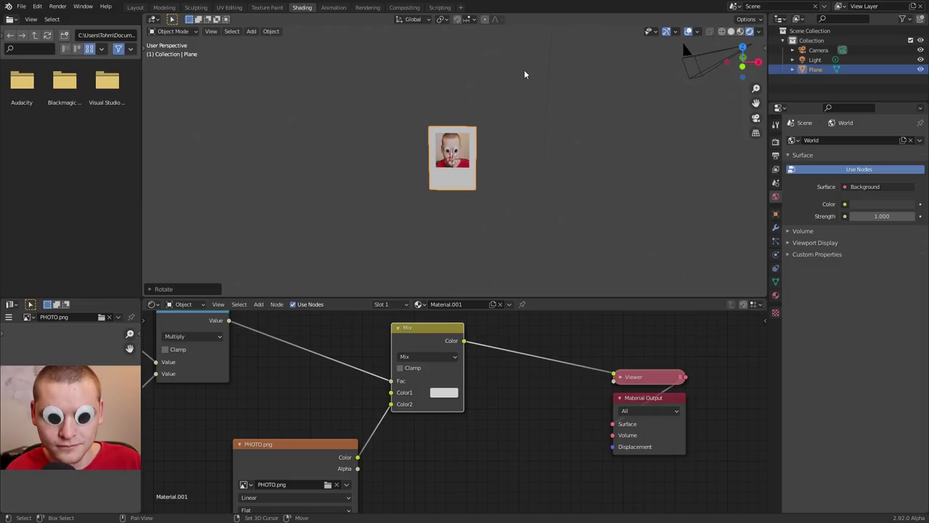
shift+middle_drag(525, 70, 537, 121)
click(548, 99)
key(Delete)
scroll(506, 163, up, 3)
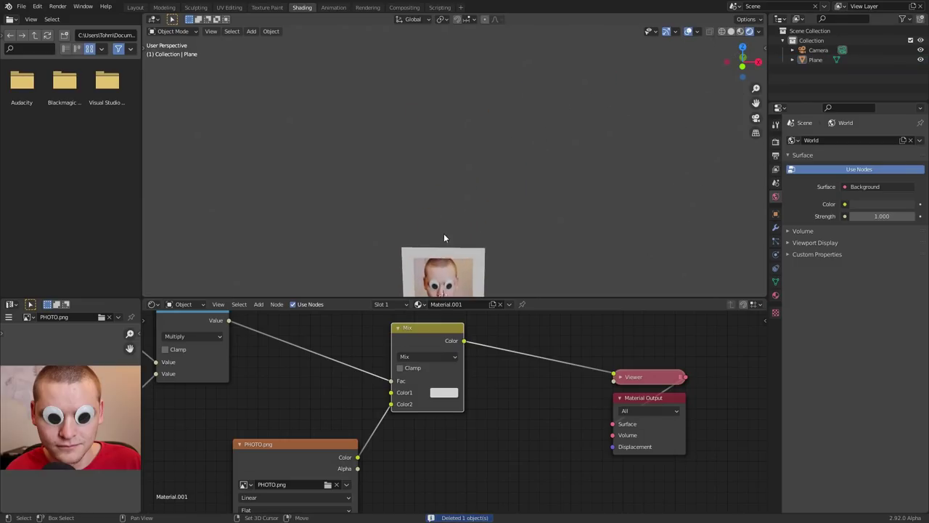
shift+middle_drag(443, 236, 451, 144)
Step: Set the render engine to Cycles with GPU Compute as the device
click(776, 142)
click(864, 141)
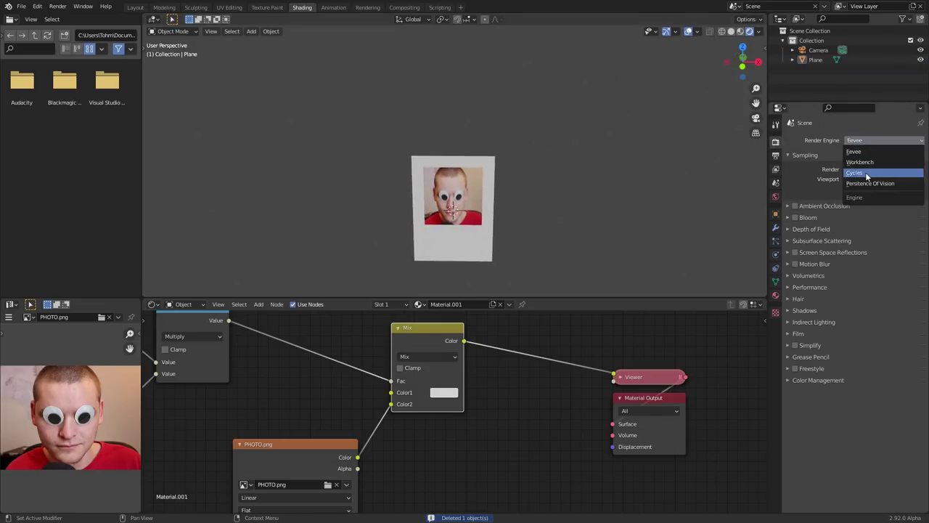
click(866, 175)
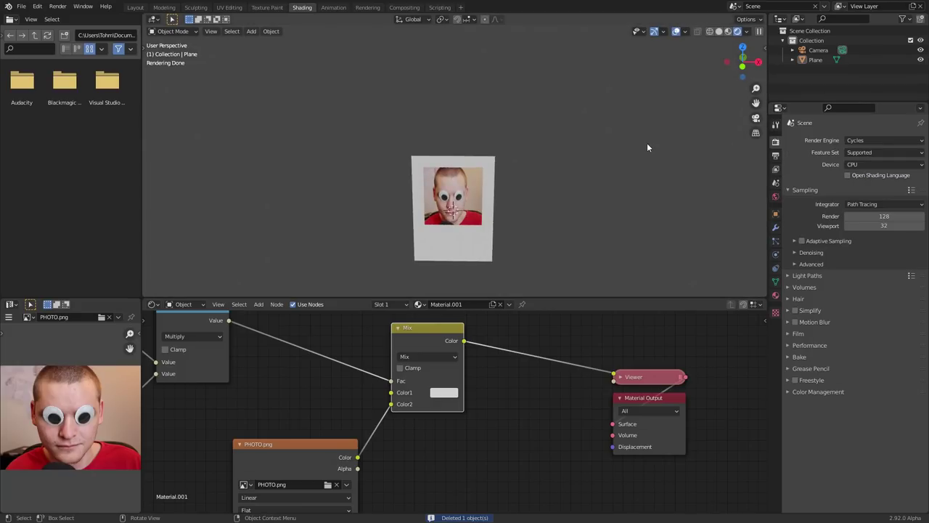
click(879, 164)
click(879, 188)
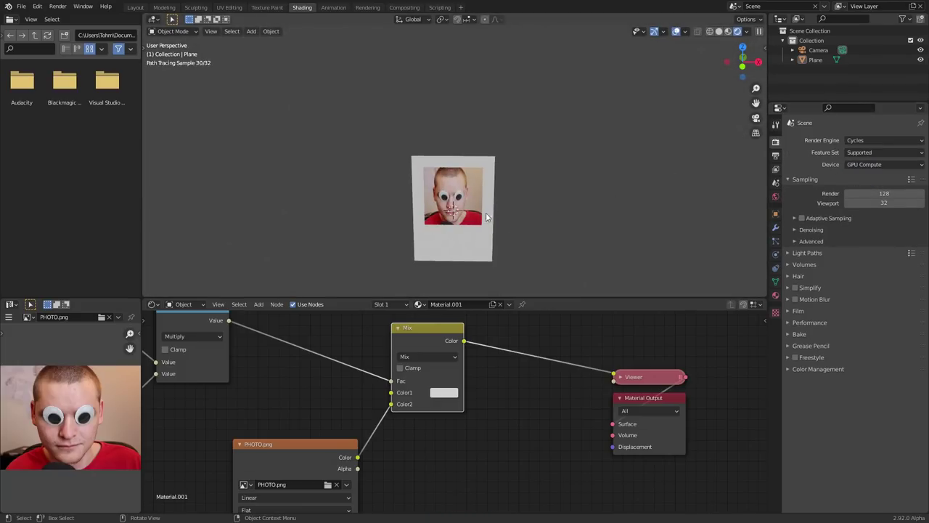
Step: Enable a transparent film background for the render
click(801, 310)
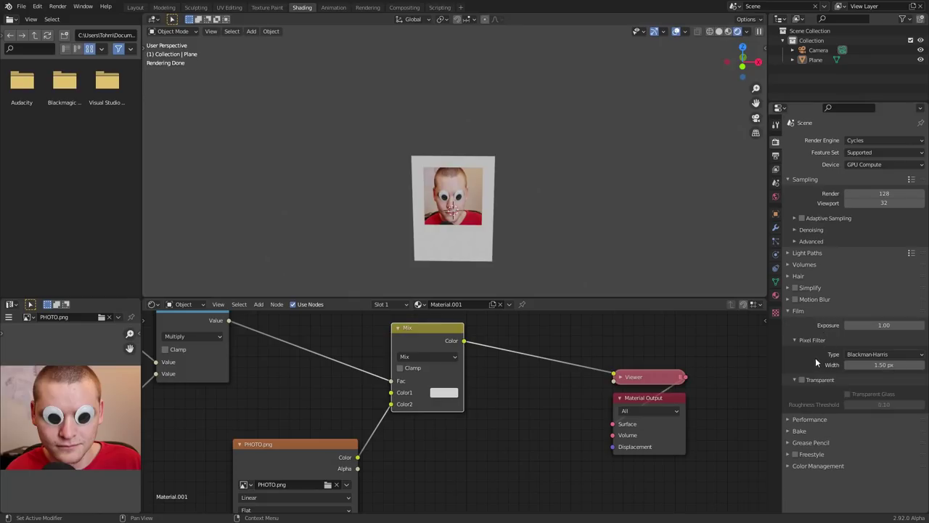
click(803, 379)
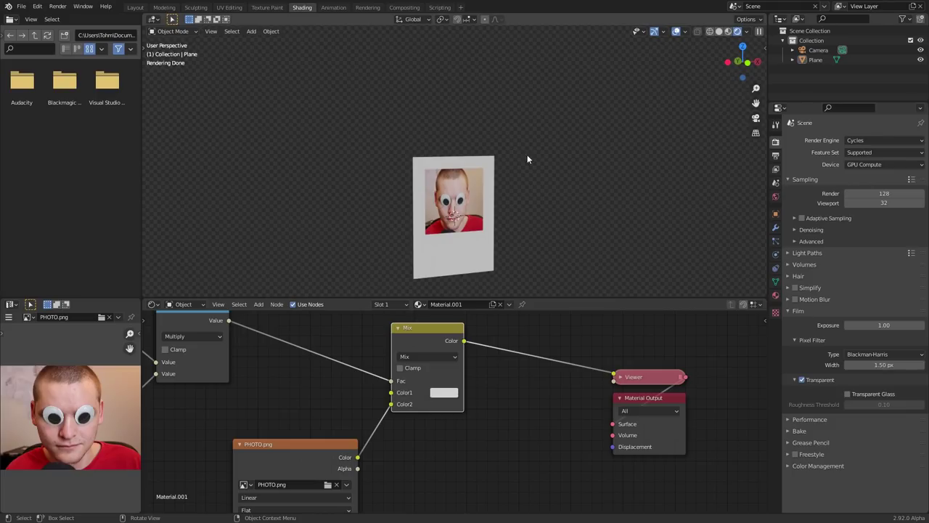
shift+middle_drag(469, 194, 460, 148)
scroll(458, 160, up, 2)
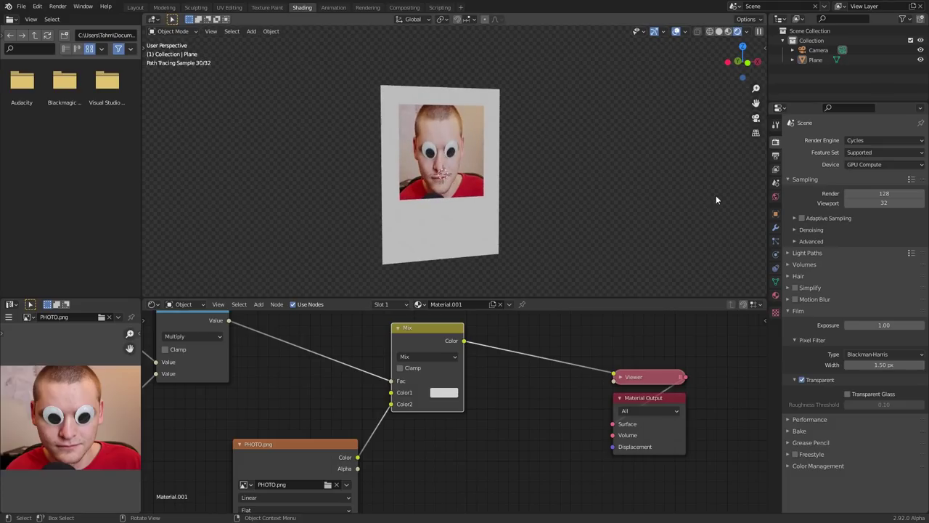
click(183, 305)
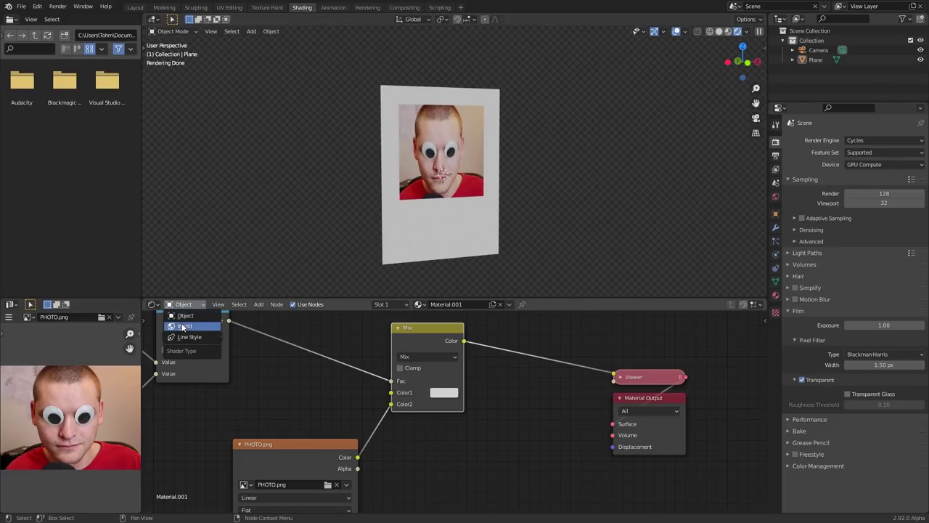
click(184, 327)
click(180, 309)
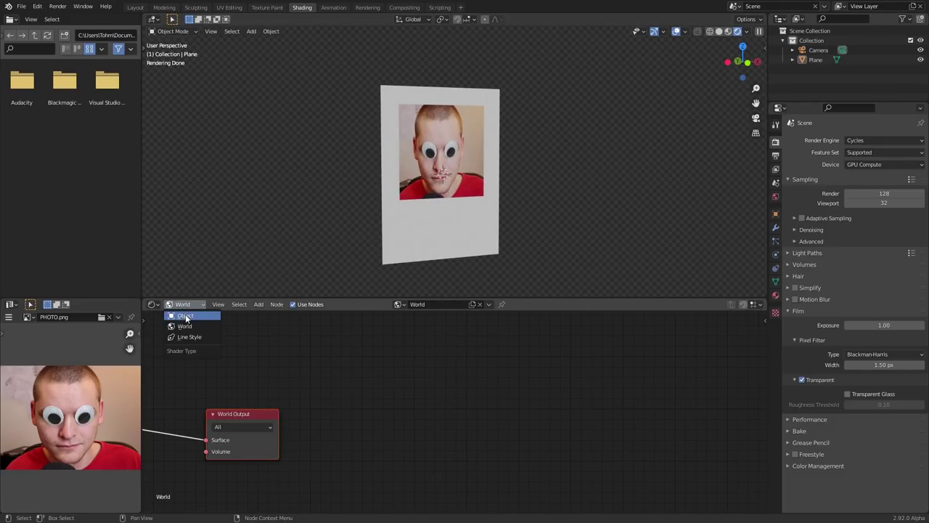
click(186, 317)
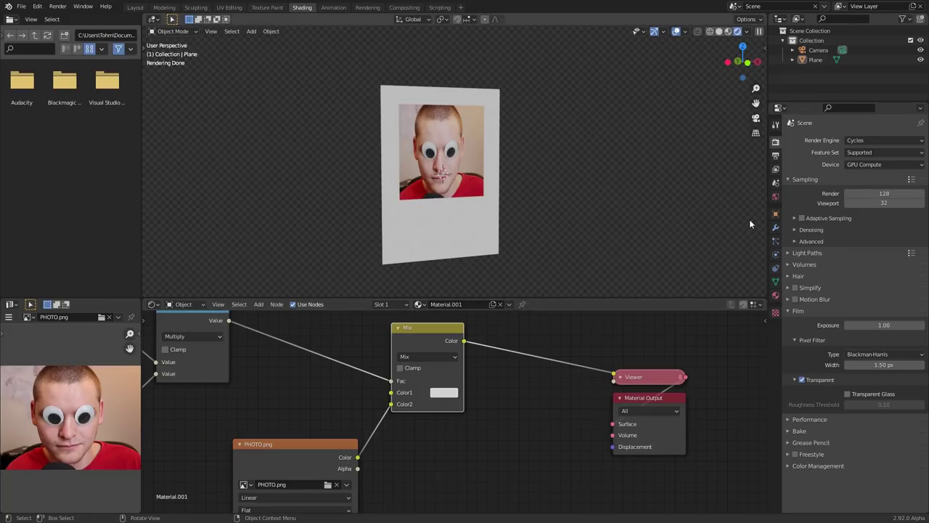
Step: Use an Environment Texture as the world color and load artist_workshop_2k.hdr from the HDRIs folder
click(777, 197)
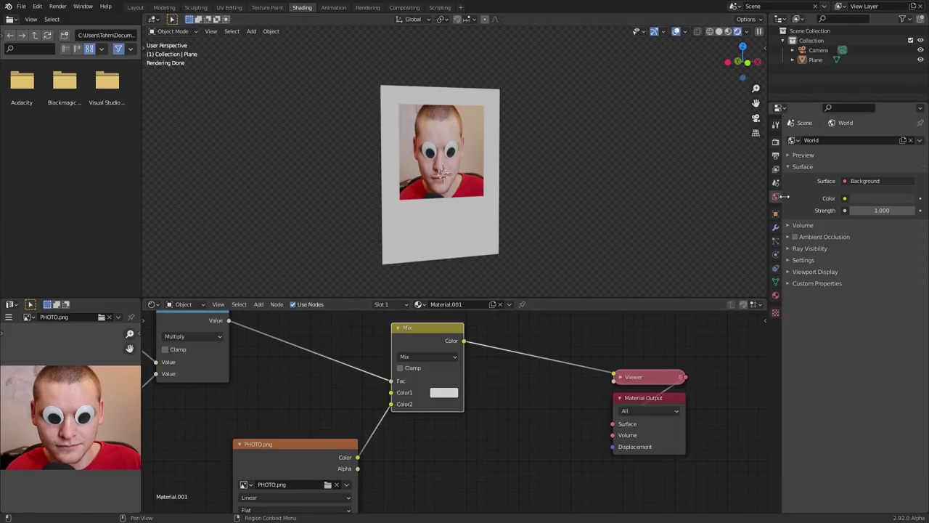
click(844, 198)
click(661, 241)
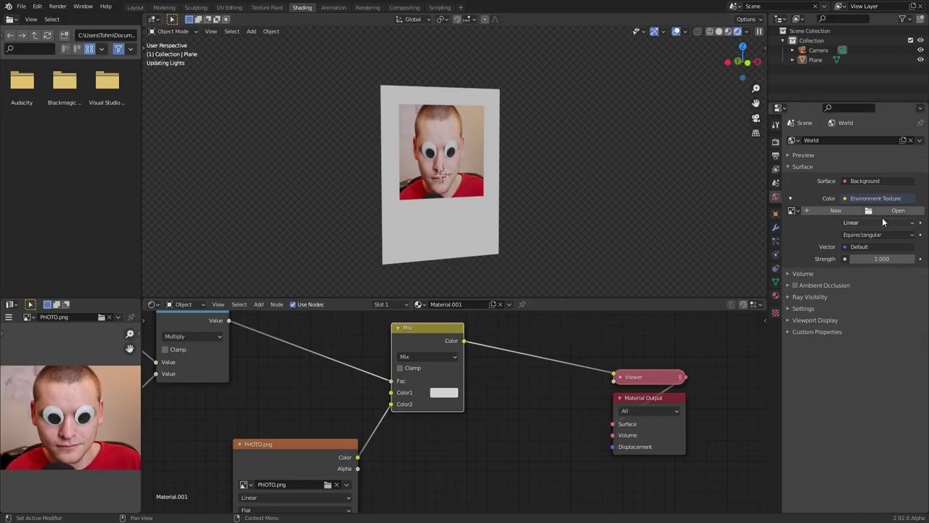
click(886, 212)
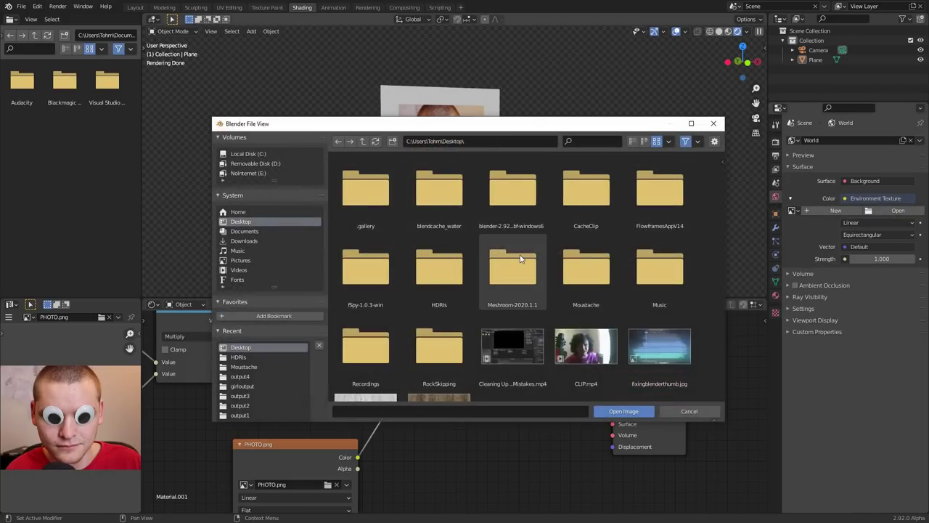
click(238, 358)
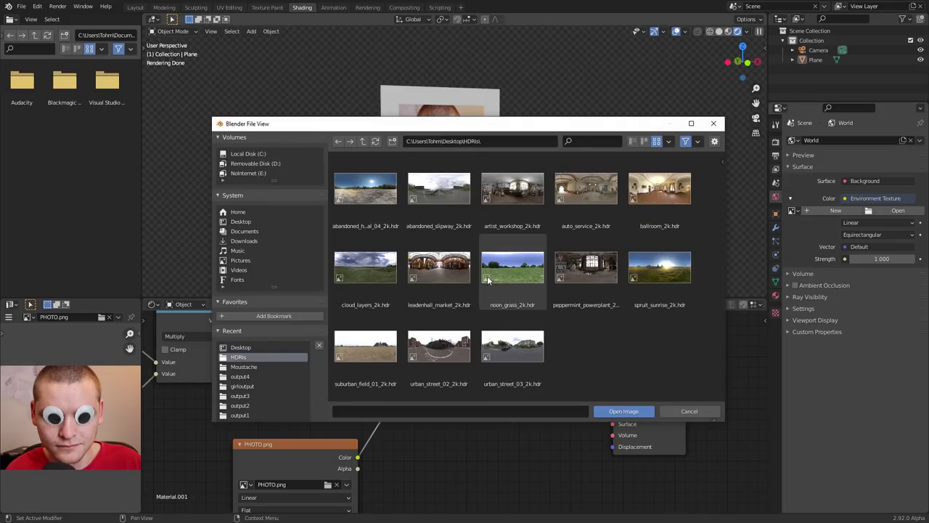
click(512, 189)
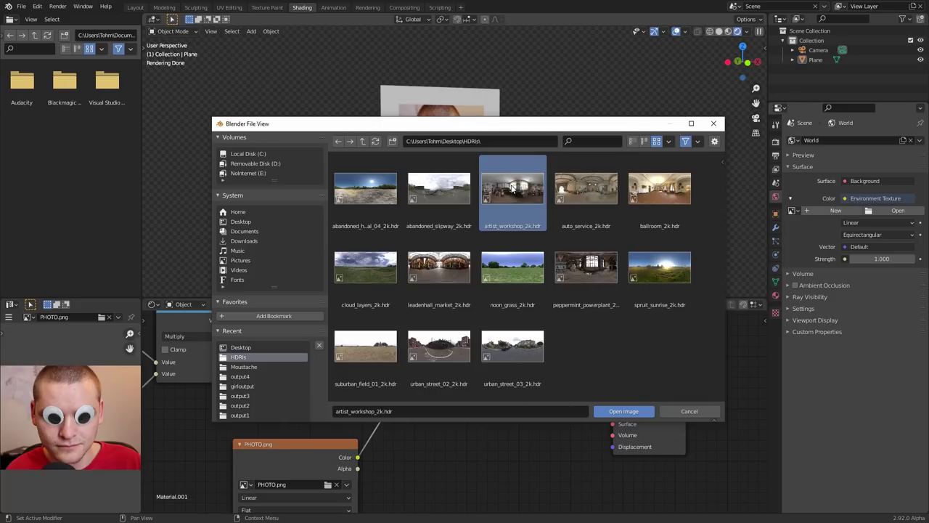
double_click(511, 187)
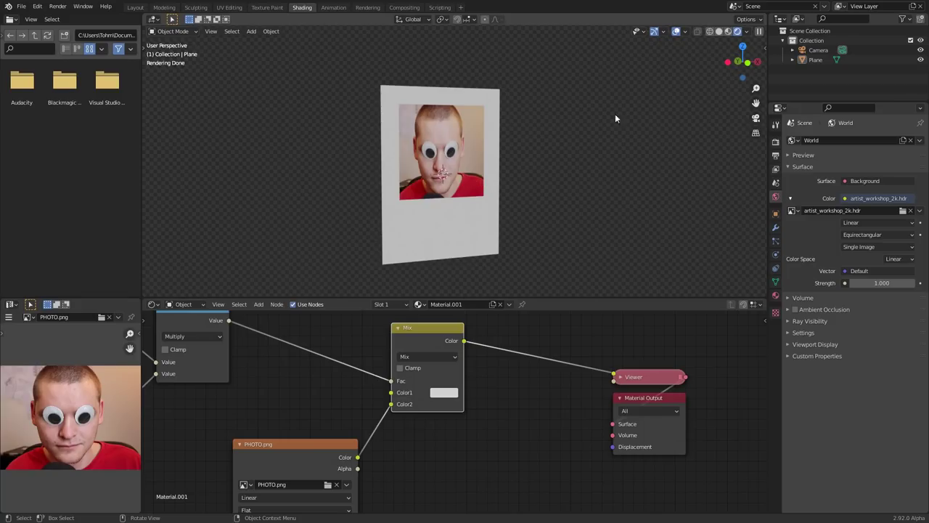
Step: Turn film transparency off to check the HDRI behind the photo and turn it back on
scroll(471, 152, down, 3)
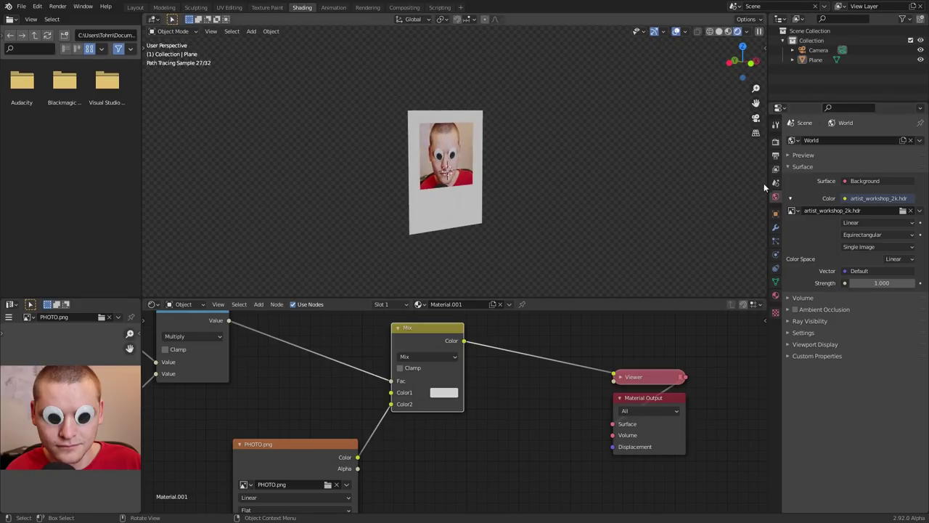
click(776, 142)
click(802, 379)
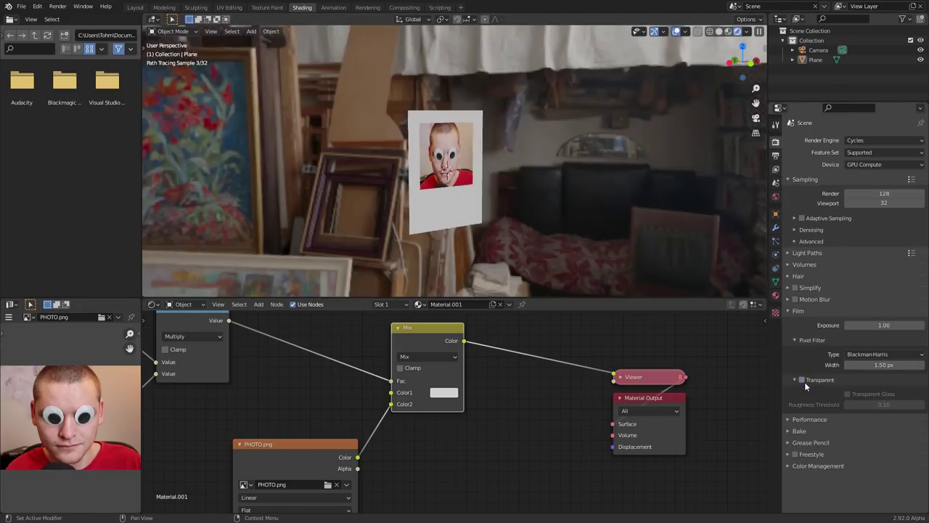
mouse_move(454, 178)
middle_down()
mouse_move(361, 181)
mouse_move(450, 182)
middle_up()
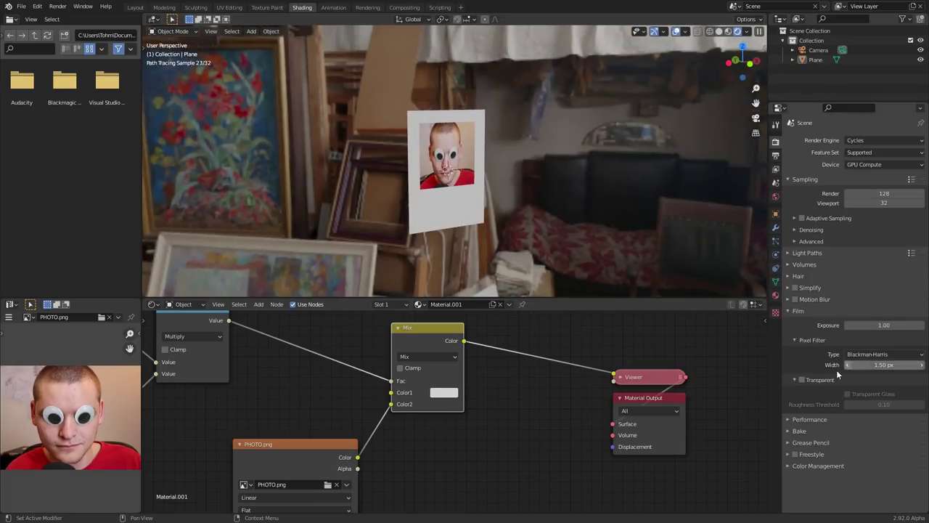
click(802, 380)
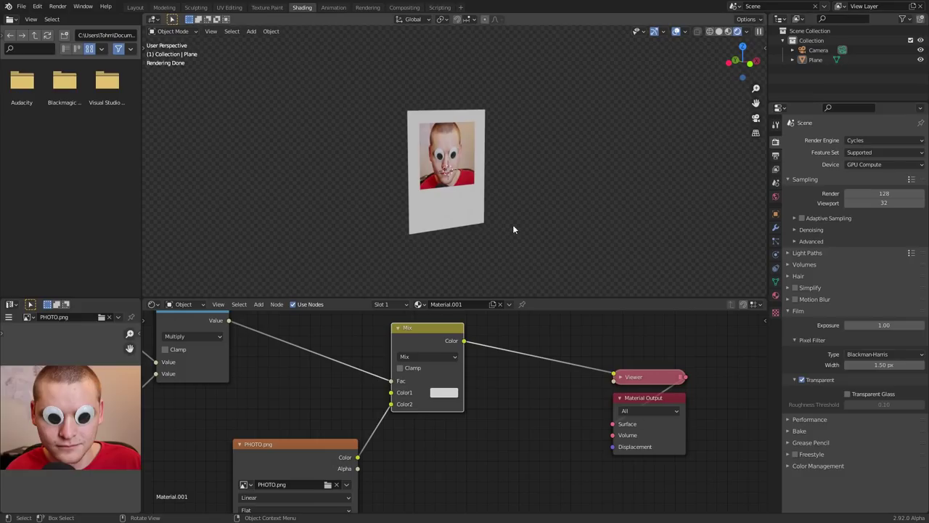
scroll(446, 166, up, 3)
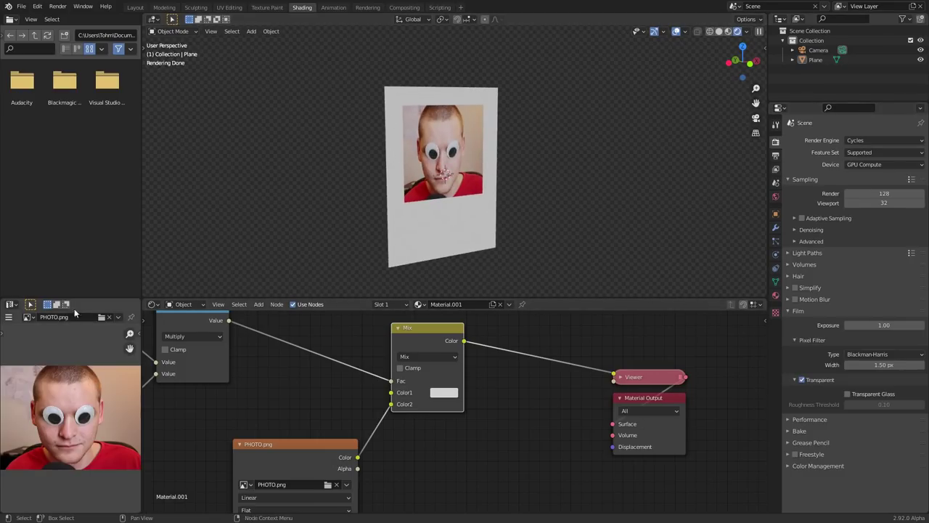
Step: Try raising the world Background node's strength to 1.900, and return to the object's material nodes
click(193, 306)
click(188, 326)
key(Home)
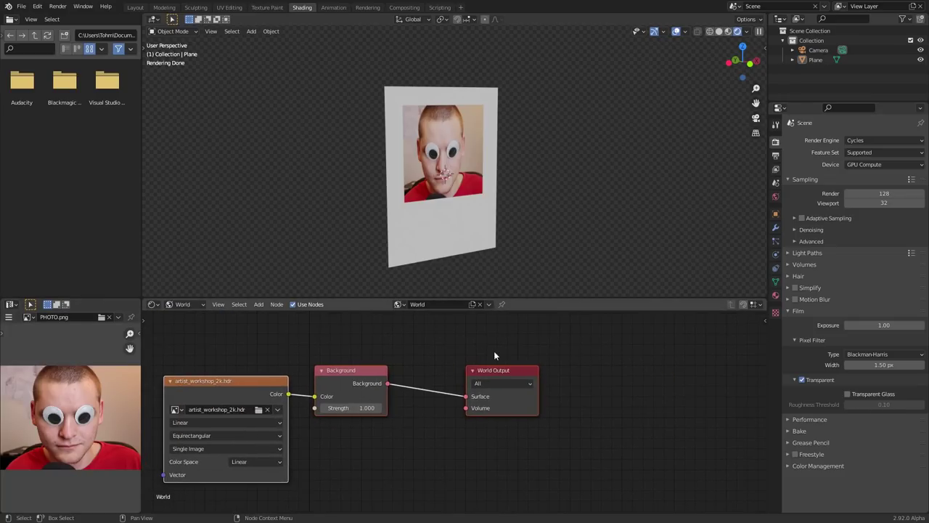
drag(340, 408, 369, 409)
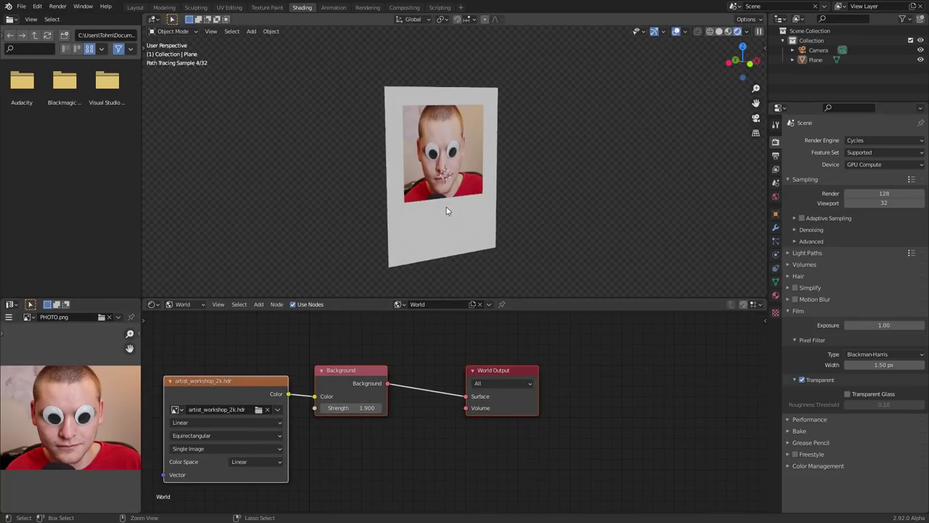
click(185, 307)
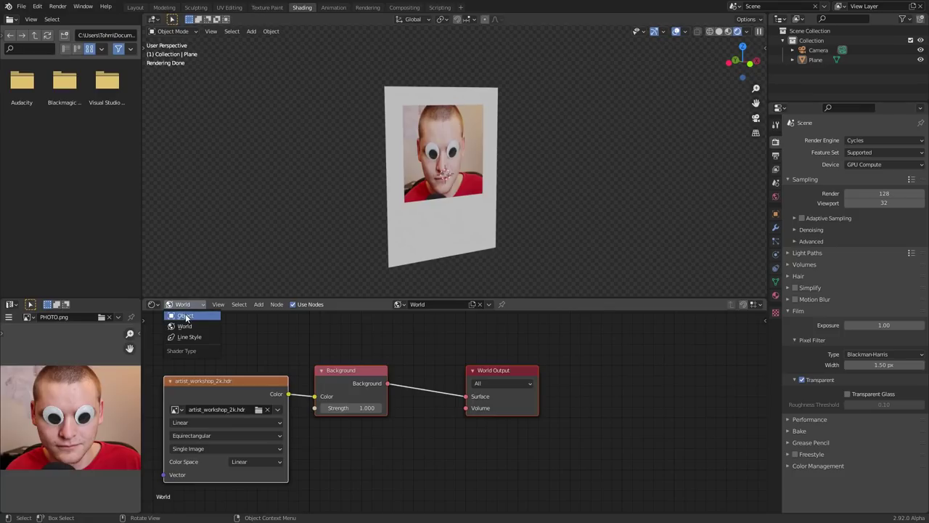
click(185, 316)
Step: Add a Principled BSDF after the Mix node so the mixed color feeds its Base Color
middle_drag(693, 390, 373, 441)
key(shift+a)
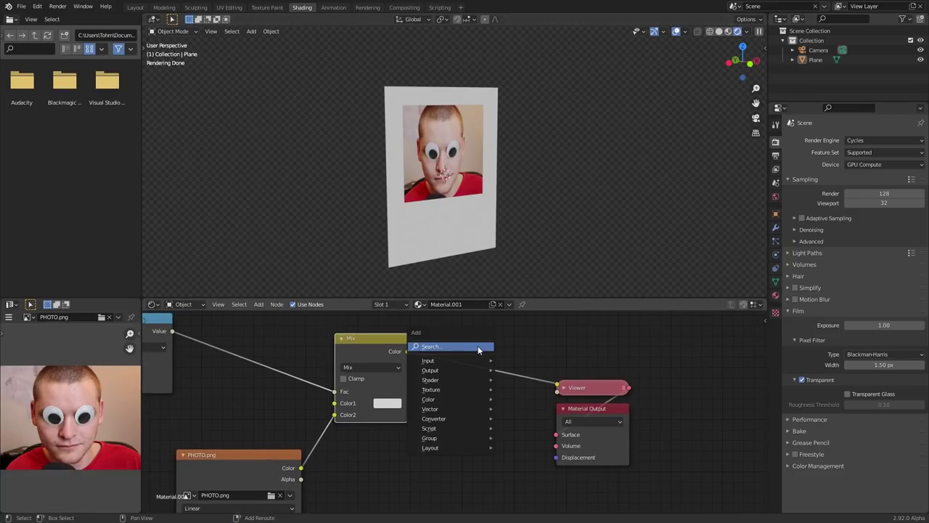
click(480, 349)
text(prin)
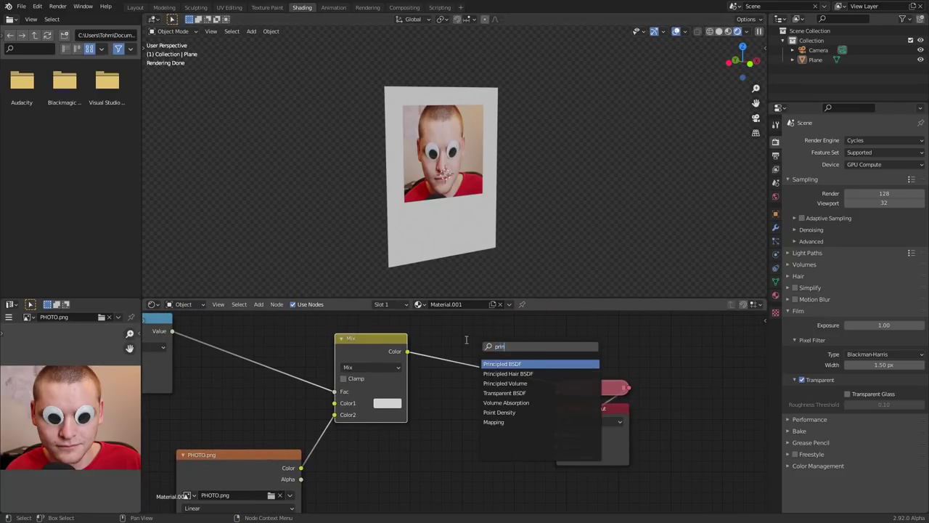
key(Return)
click(431, 335)
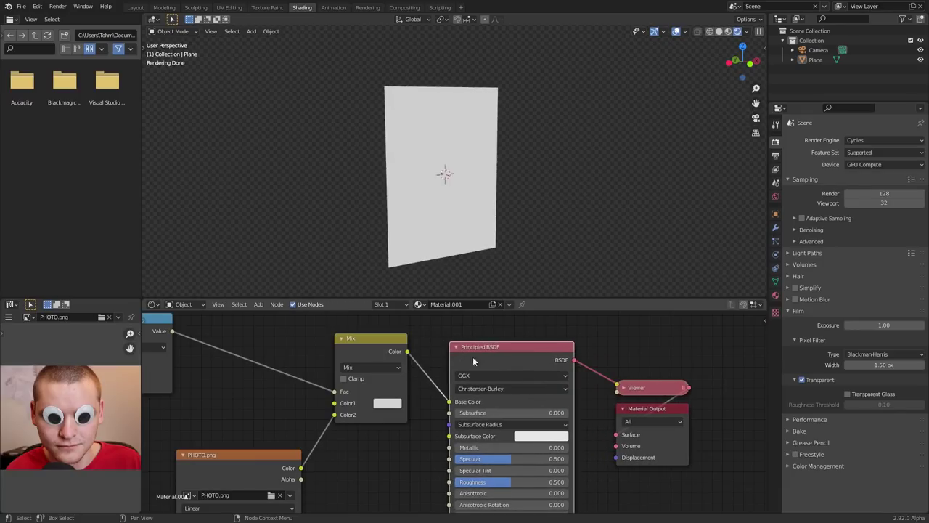
Step: Delete the Viewer node and connect the Principled BSDF to the Material Output's Surface
click(650, 391)
key(x)
ctrl+shift+click(532, 354)
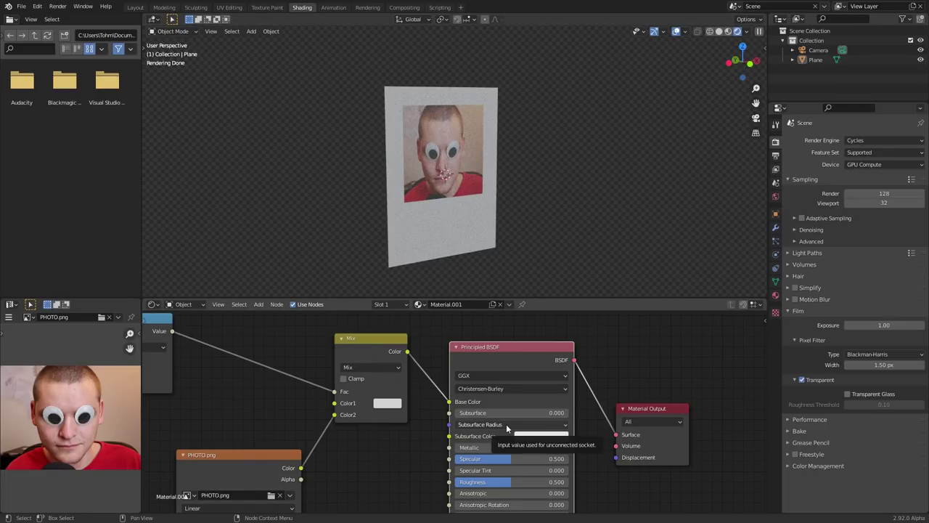
Step: Try a different world background strength and return to the render settings
click(777, 198)
drag(887, 282, 860, 282)
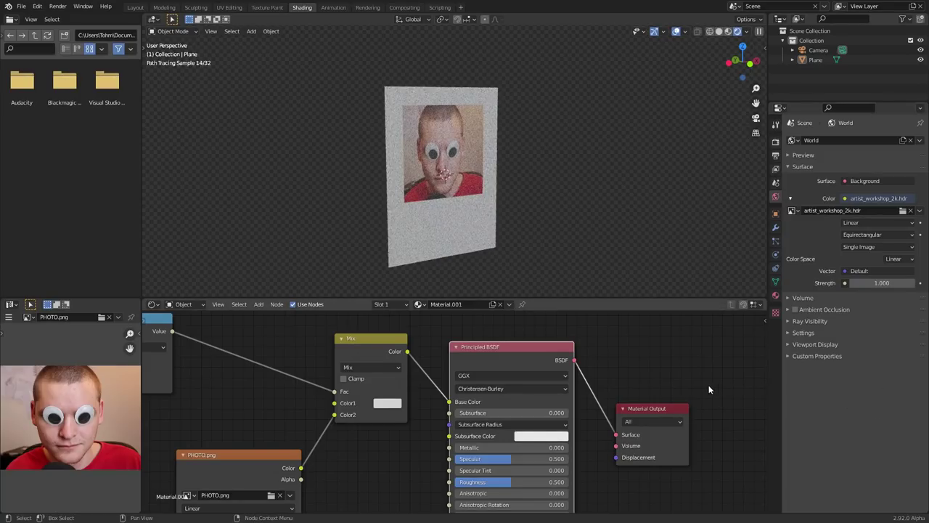
click(775, 141)
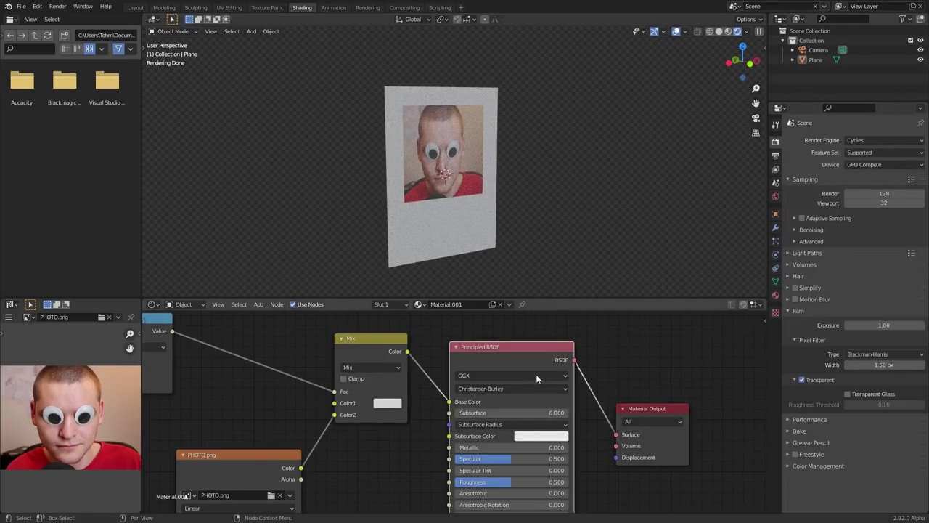
Step: Save the project file
key(ctrl+s)
scroll(448, 165, down, 1)
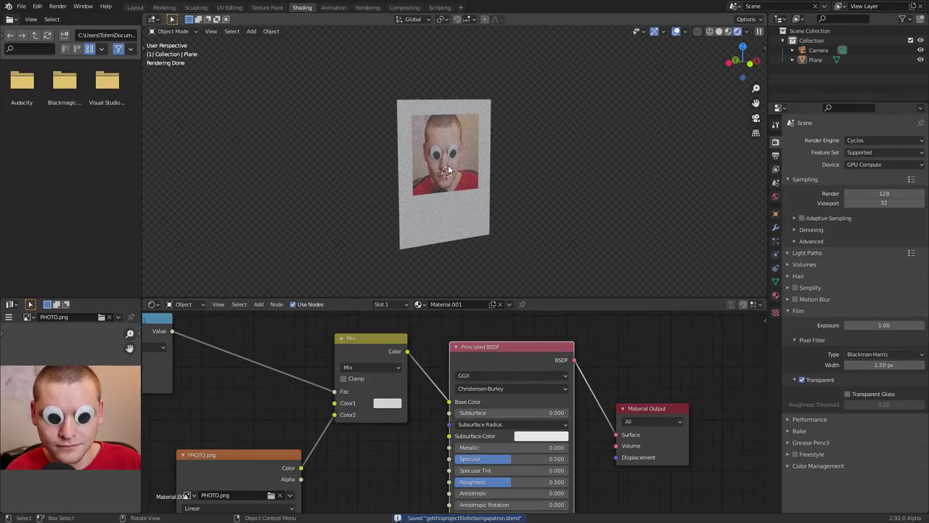
shift+right_click(448, 168)
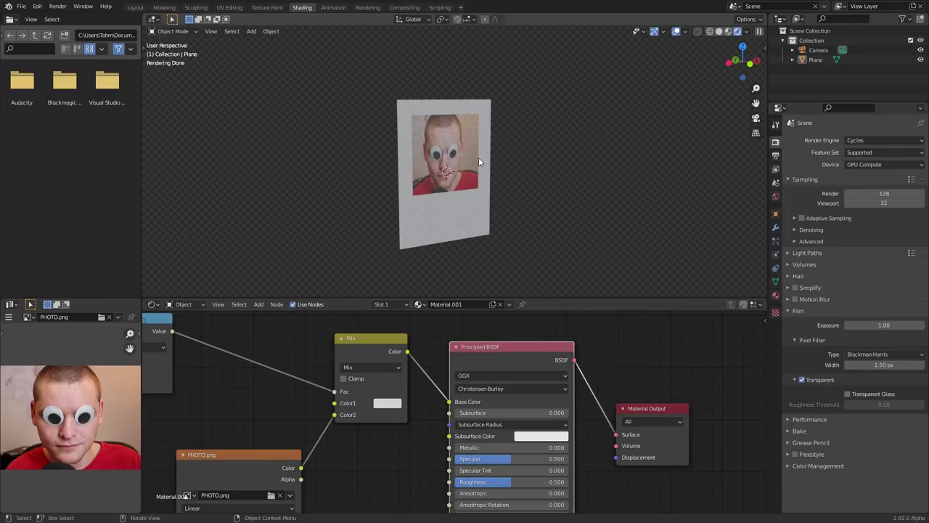
Step: Move the Principled BSDF and Material Output nodes farther from the Mix node, keeping the Principled BSDF as the surface output
middle_drag(427, 422, 416, 414)
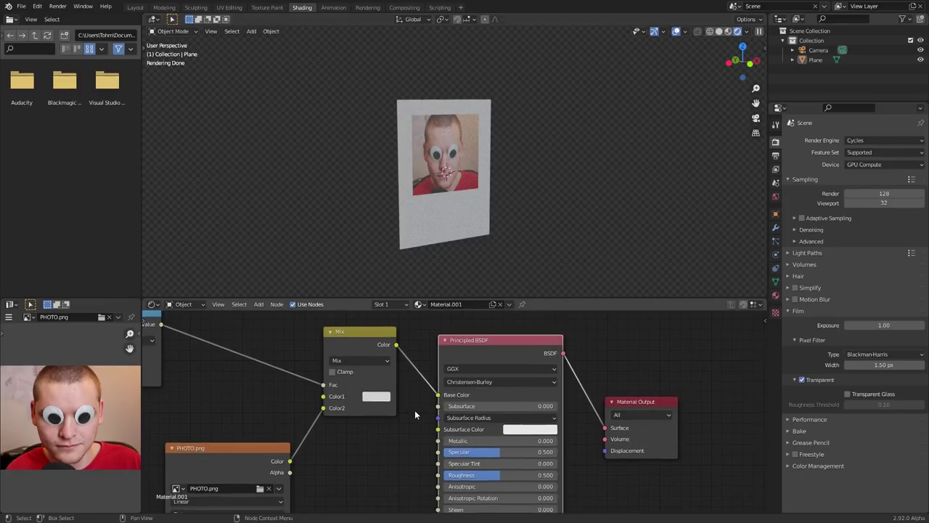
scroll(388, 435, down, 3)
middle_drag(342, 375, 395, 393)
ctrl+shift+click(351, 358)
middle_drag(653, 443, 507, 423)
drag(537, 439, 413, 362)
key(g)
click(562, 360)
ctrl+shift+click(563, 359)
scroll(451, 366, up, 3)
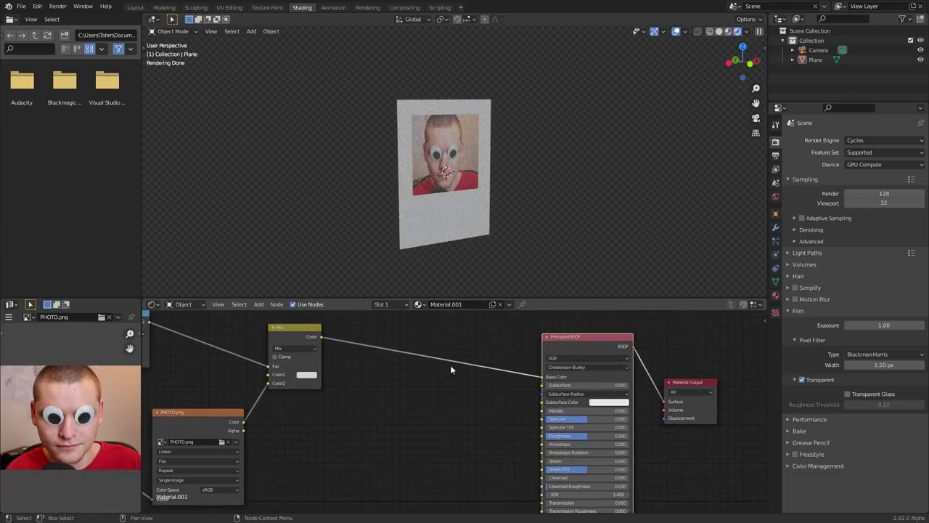
Step: Connect the Multiply node's Value output to the Principled BSDF's Roughness input
scroll(461, 161, up, 3)
shift+middle_drag(455, 172, 475, 178)
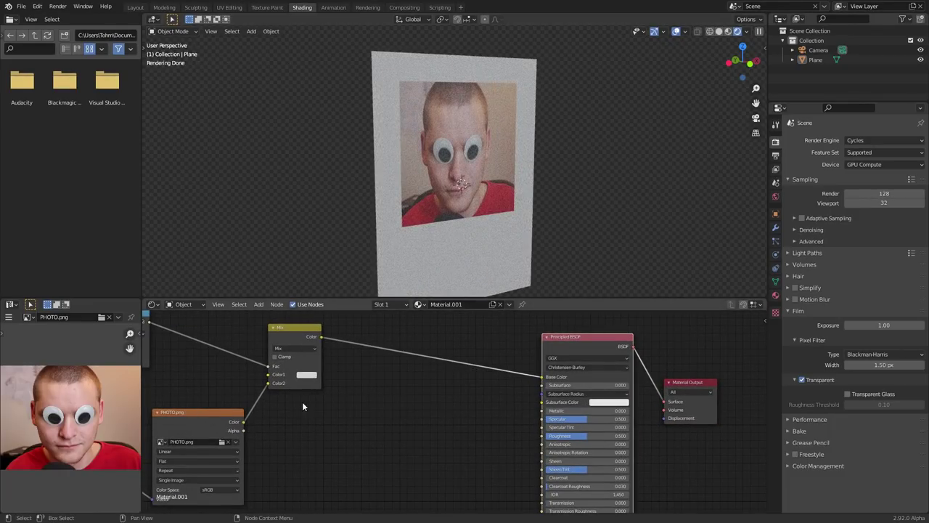
middle_drag(303, 406, 379, 392)
middle_drag(255, 328, 205, 351)
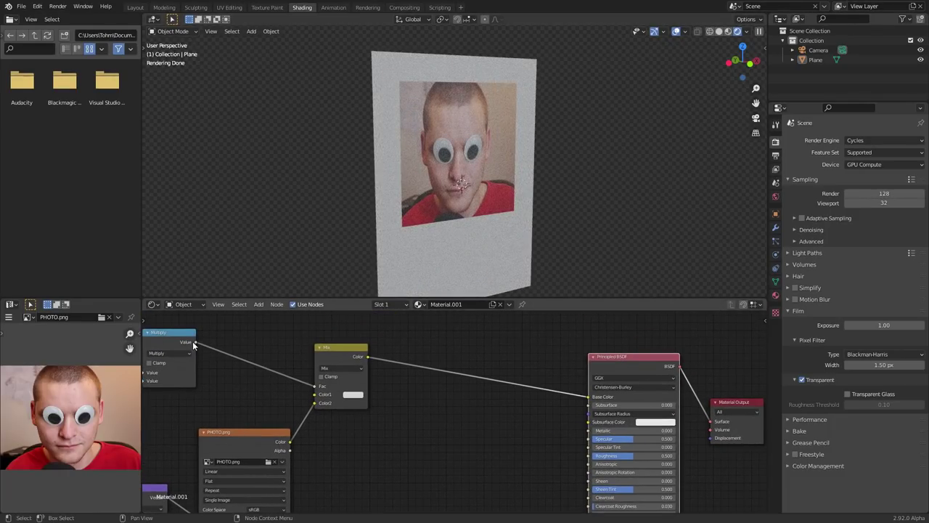
drag(195, 342, 587, 455)
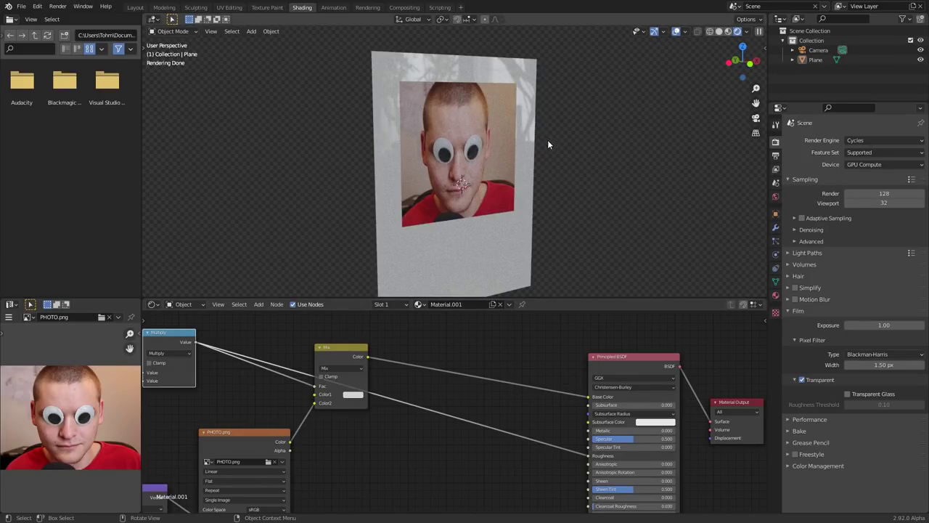
Step: Preview the Multiply mask on the plane and switch the output back to the Principled BSDF
ctrl+shift+click(161, 335)
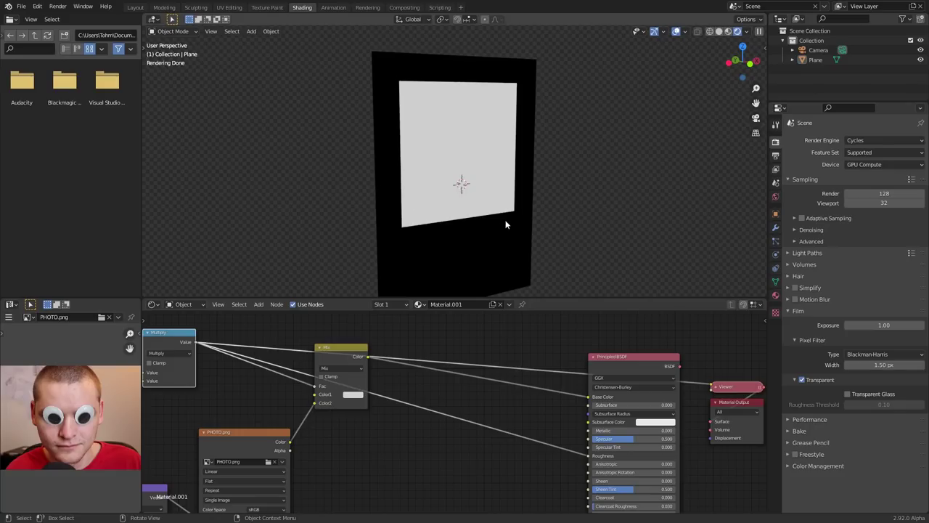
ctrl+shift+click(628, 363)
middle_drag(465, 361, 469, 348)
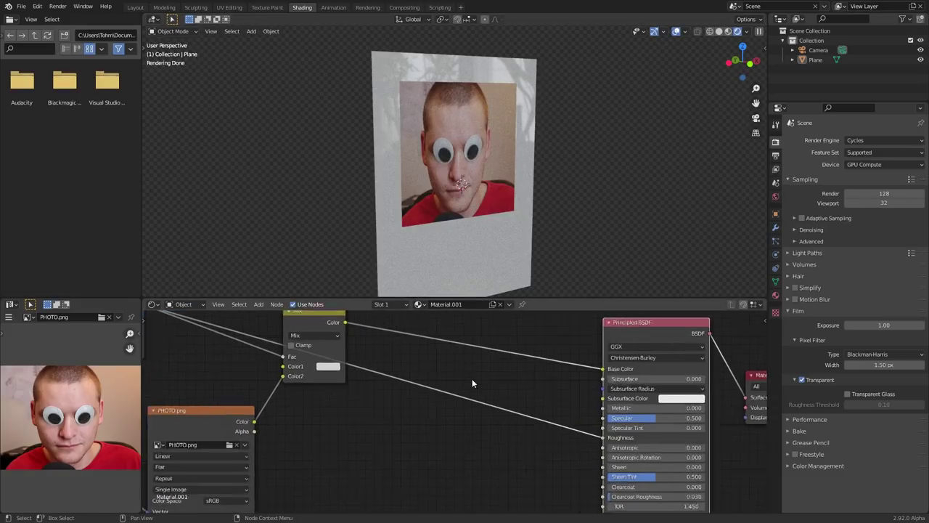
Step: Insert a ColorRamp node on the link between the Multiply node and the Roughness input
scroll(472, 379, up, 2)
key(shift+a)
text(col)
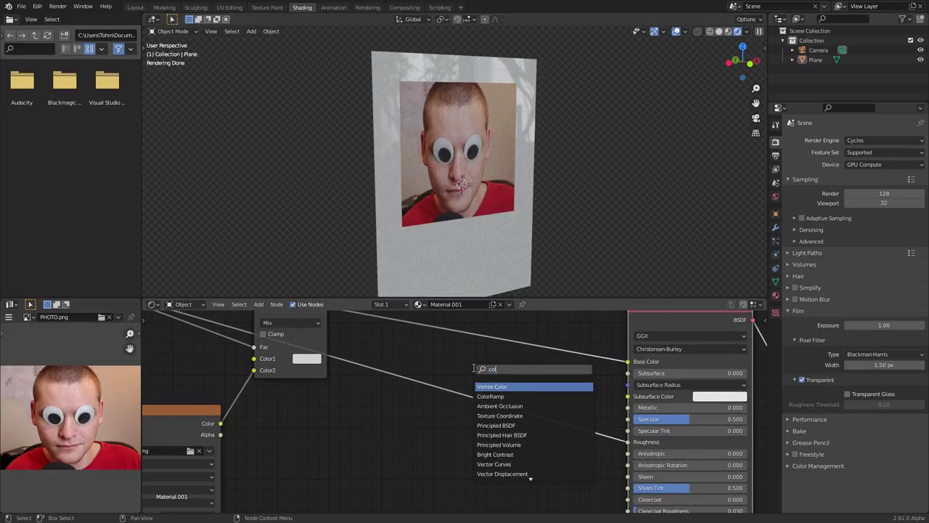
text(or)
key(Down)
key(Return)
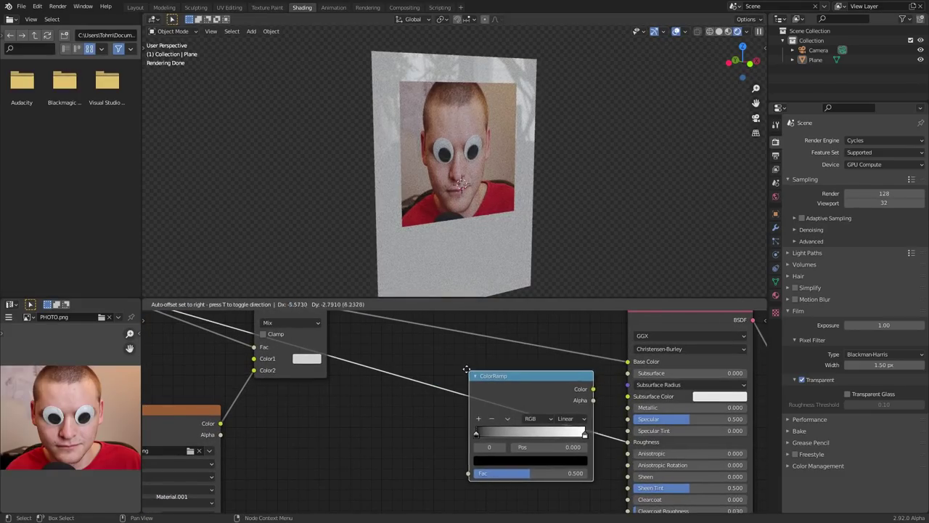
click(398, 367)
scroll(430, 379, up, 2)
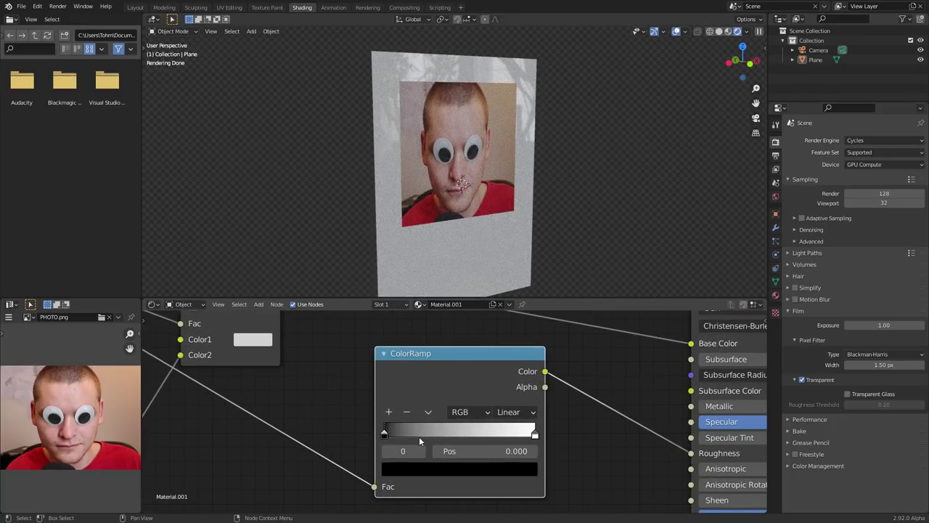
Step: Invert the ColorRamp by setting its first stop to white and its last stop to black
click(449, 464)
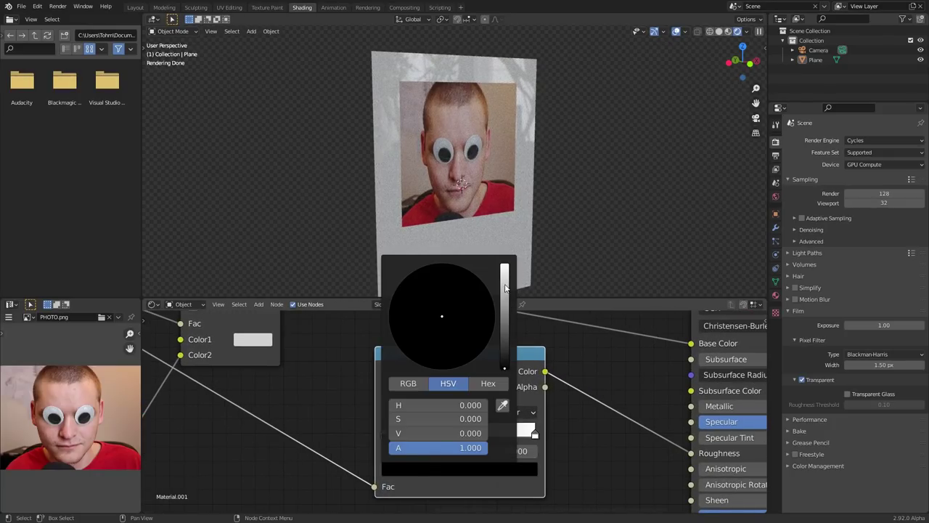
drag(505, 288, 504, 266)
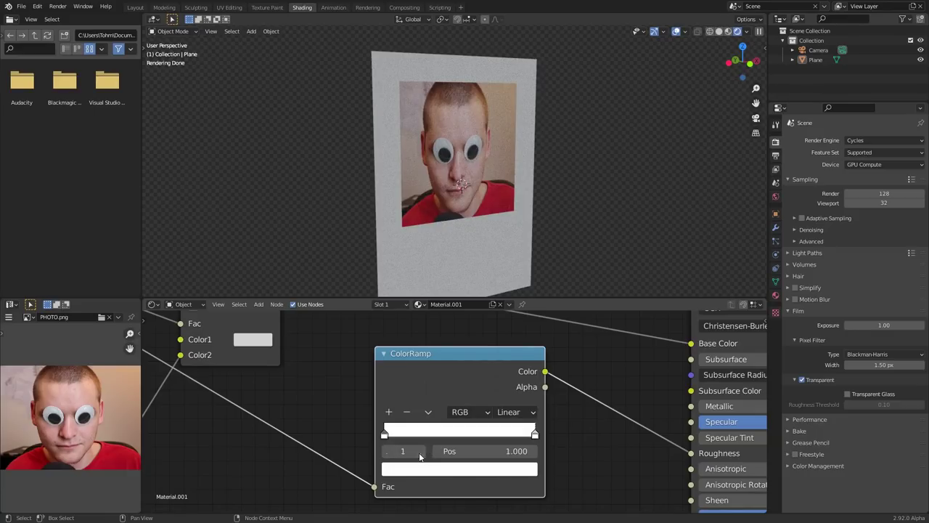
click(424, 467)
drag(503, 347, 504, 367)
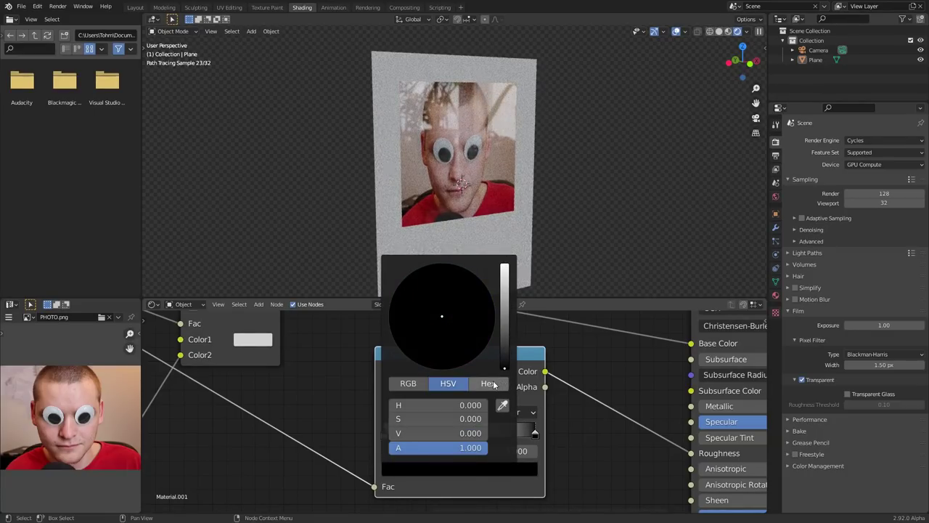
scroll(498, 165, up, 2)
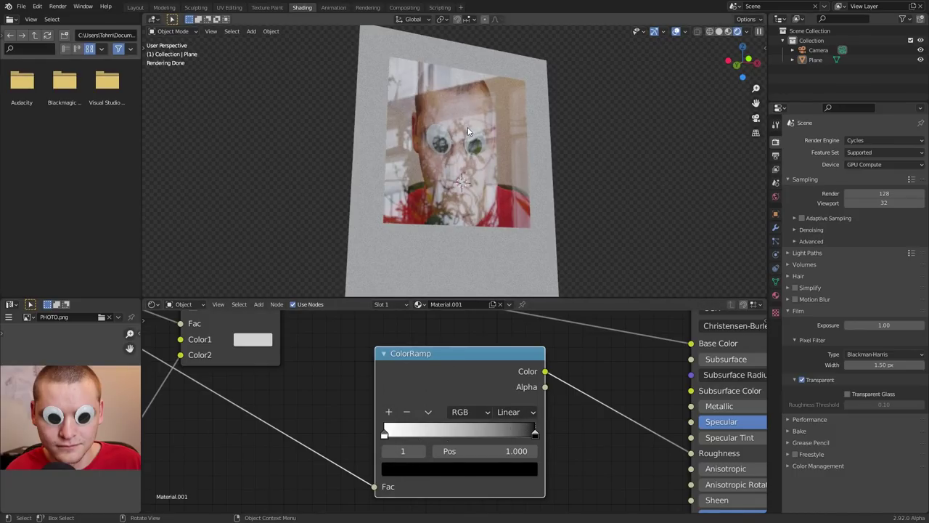
Step: Set the ColorRamp's last stop to dark gray and its first stop to a slightly lighter gray
click(485, 470)
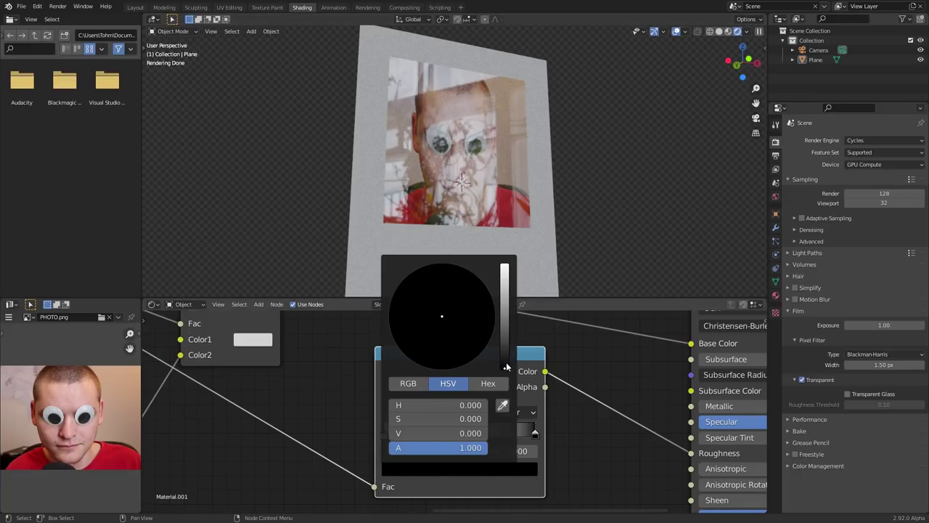
mouse_move(506, 366)
mouse_down()
mouse_move(505, 326)
mouse_move(504, 351)
mouse_up()
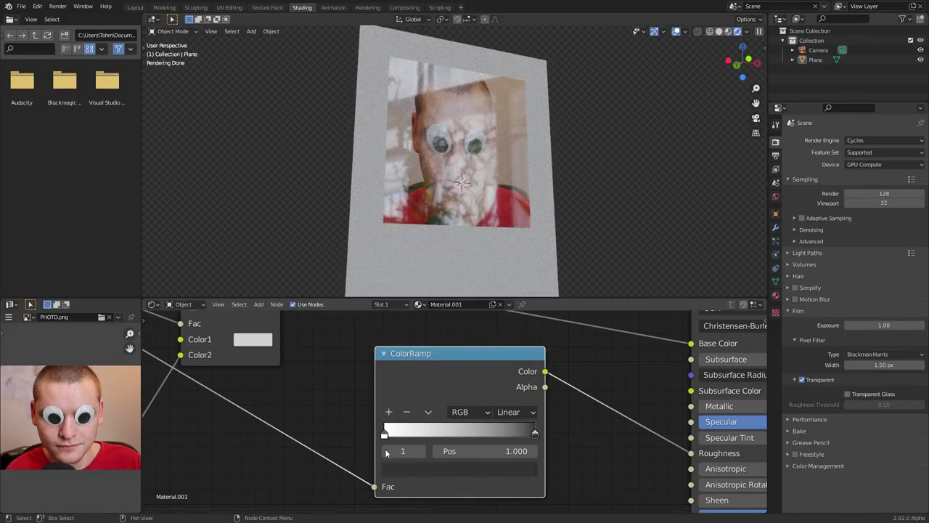
click(386, 452)
click(408, 472)
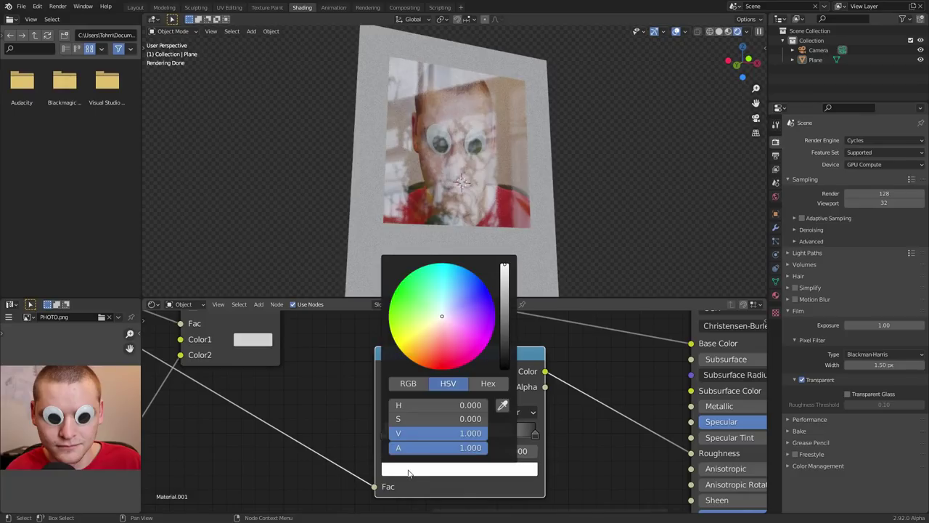
click(503, 332)
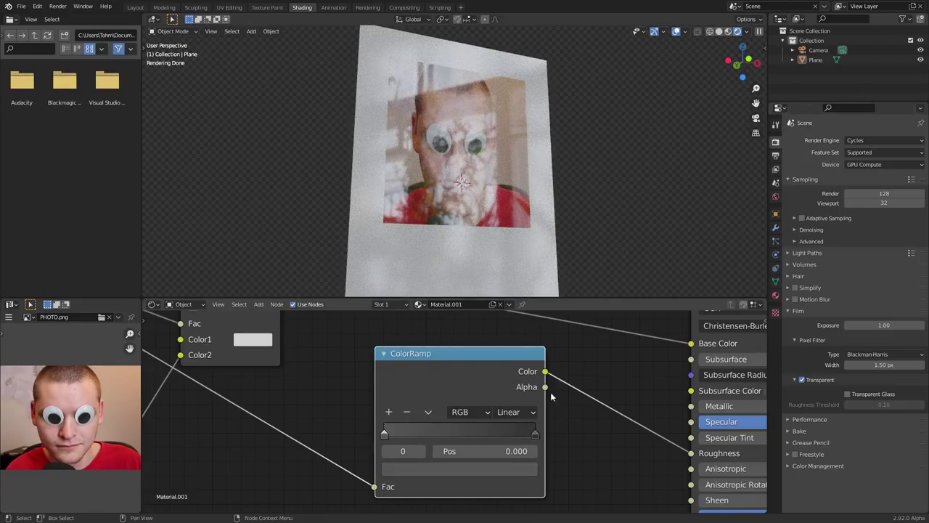
middle_drag(494, 178, 512, 188)
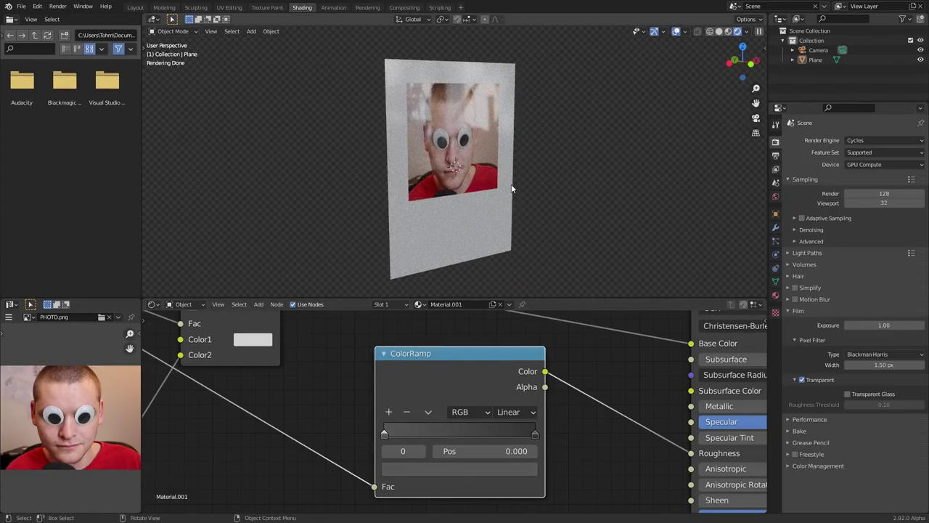
Step: Move the ColorRamp node farther from the Principled BSDF to leave space between them
scroll(531, 384, down, 3)
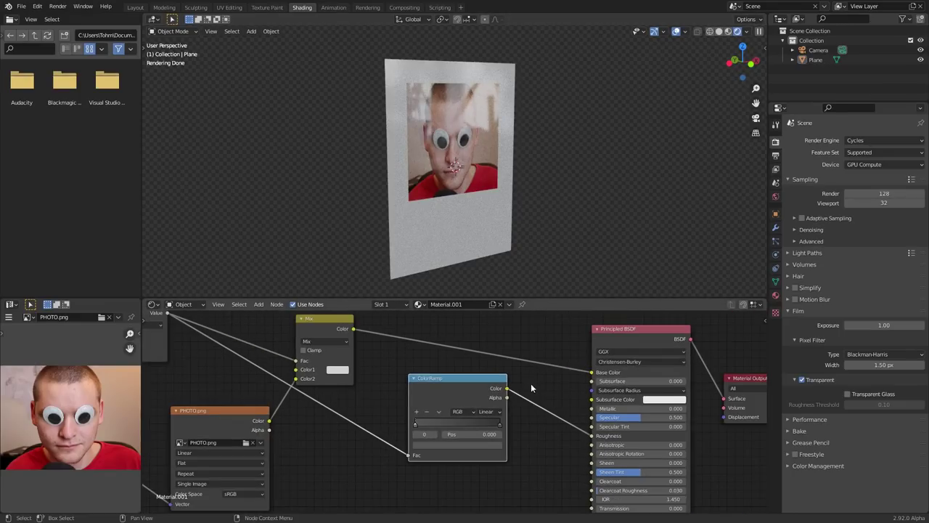
middle_drag(531, 383, 488, 350)
drag(431, 345, 395, 363)
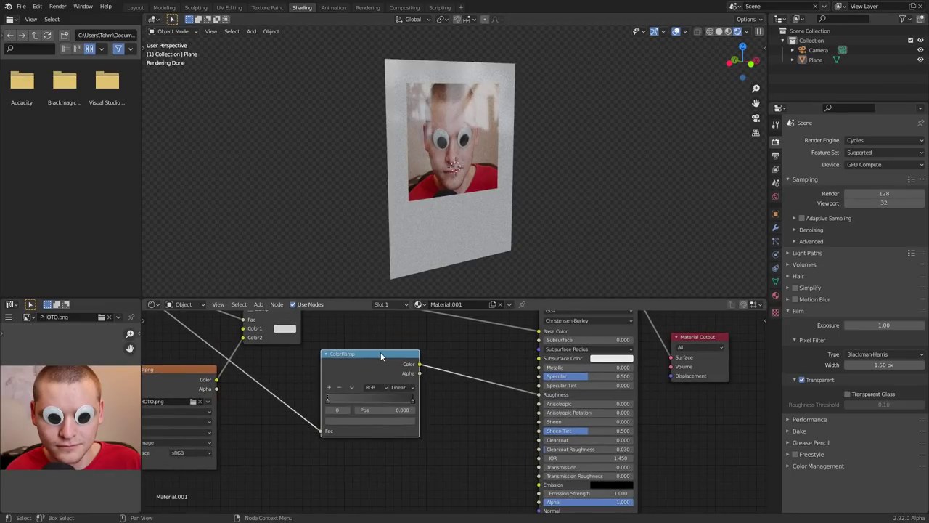
scroll(381, 353, up, 2)
middle_drag(411, 360, 386, 339)
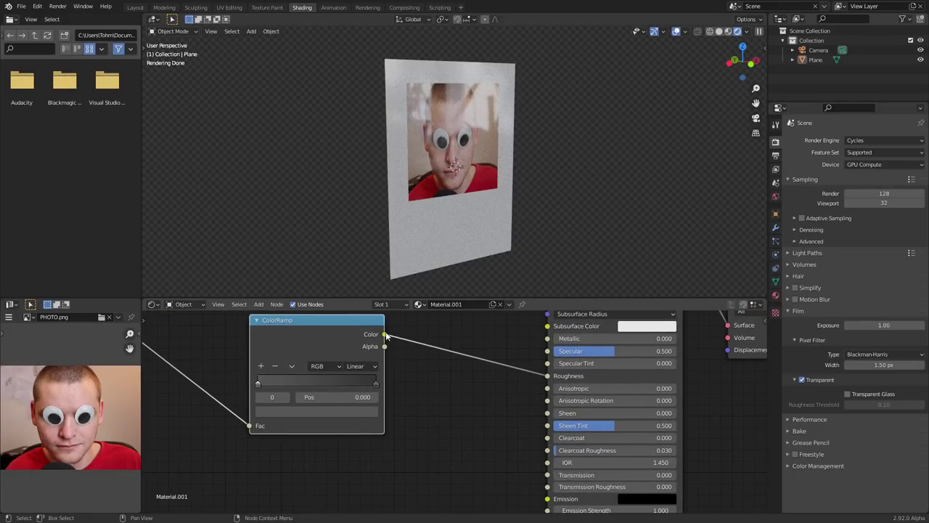
Step: Try feeding the ColorRamp's color into the Clearcoat input, and cut that link again
drag(385, 334, 546, 437)
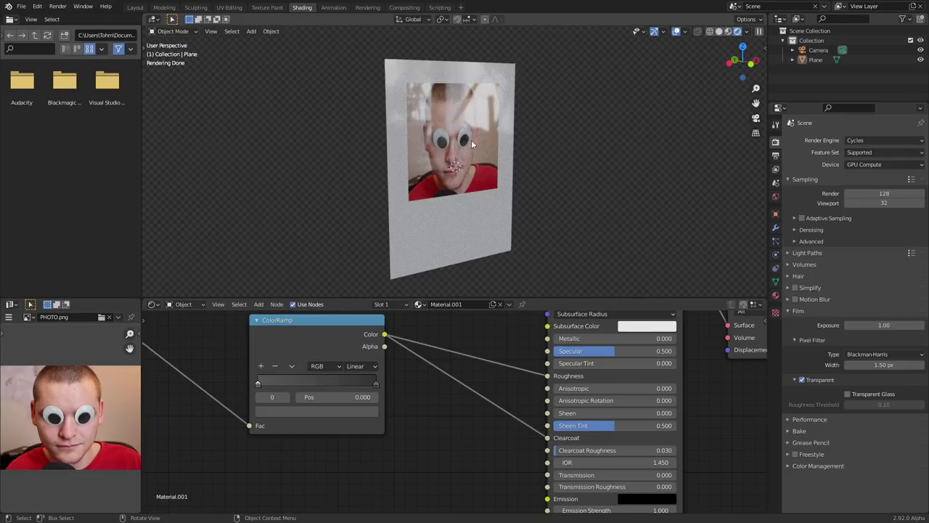
ctrl+right_drag(473, 409, 476, 381)
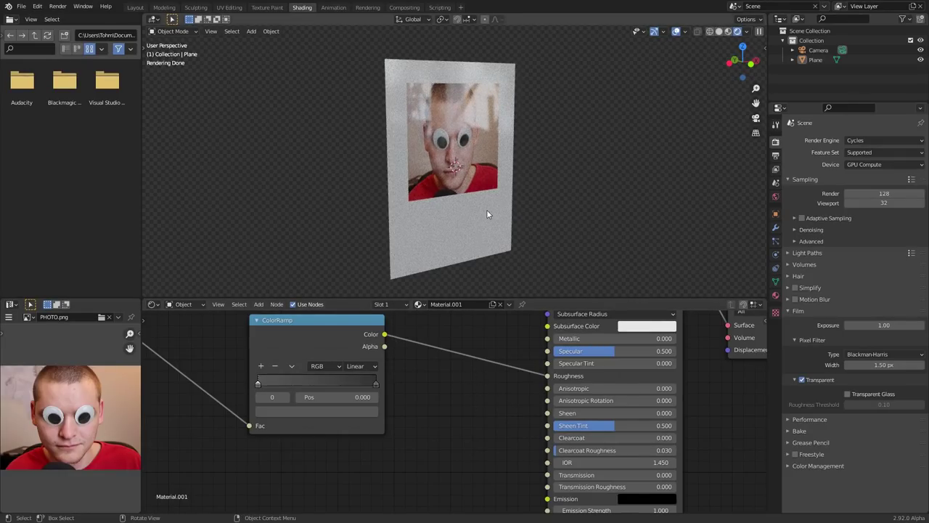
Step: Save the project file with the roughness setup
key(ctrl+s)
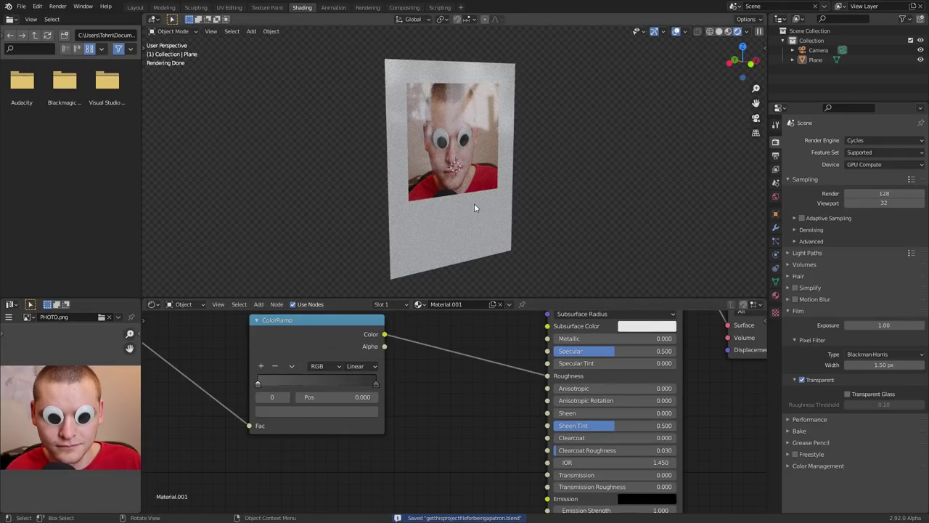
scroll(474, 204, down, 3)
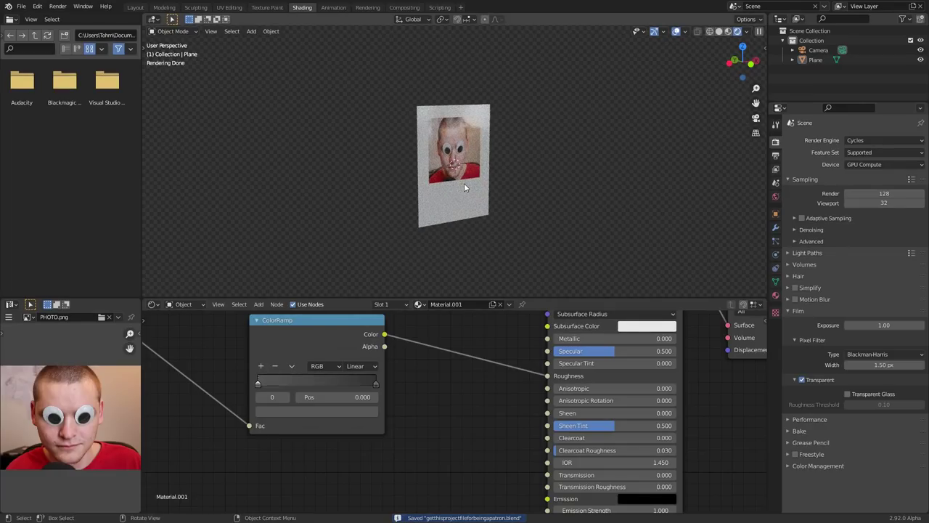
scroll(465, 187, up, 2)
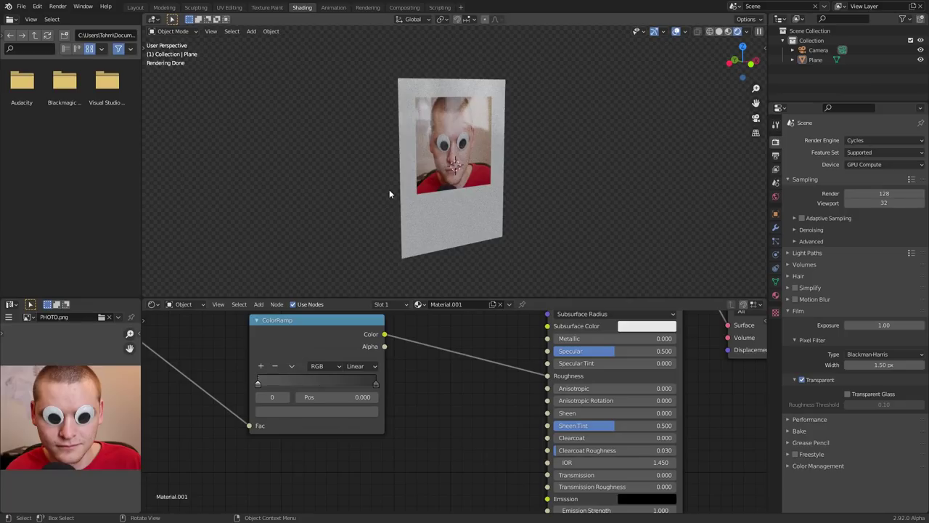
Step: Lower the PHOTO.png texture node and move the Mix, ColorRamp, Principled BSDF and Material Output nodes farther away from it
scroll(380, 374, down, 3)
middle_drag(327, 375, 463, 362)
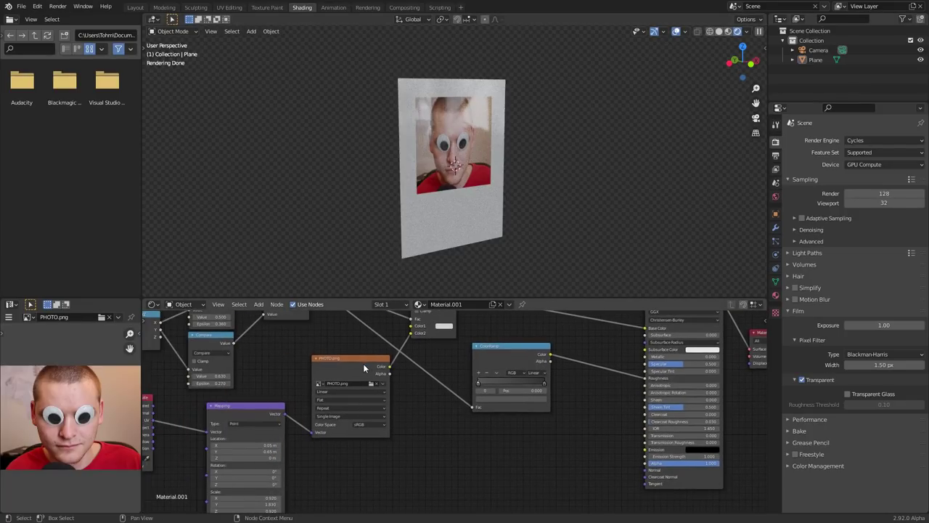
drag(364, 368, 350, 387)
middle_drag(616, 385, 436, 434)
scroll(542, 414, down, 5)
drag(564, 436, 327, 357)
key(g)
click(439, 360)
scroll(361, 370, up, 5)
middle_drag(366, 350, 539, 345)
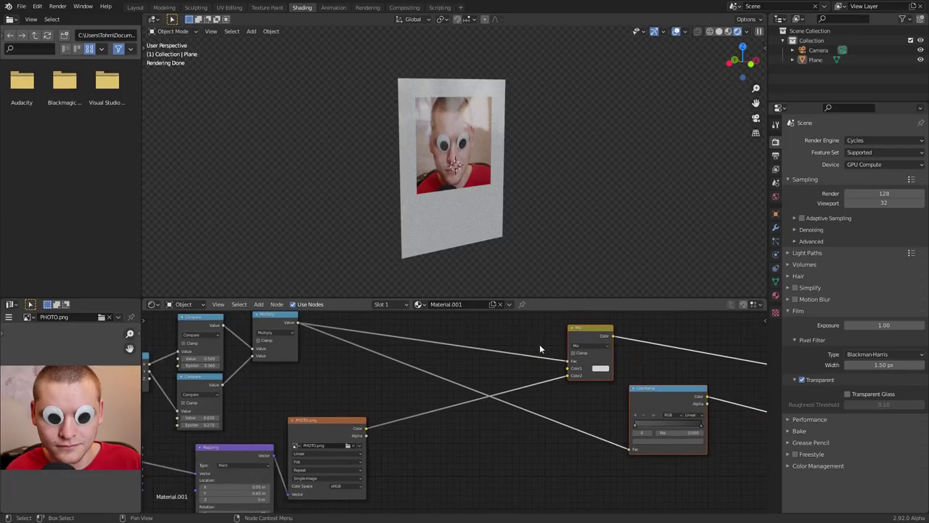
Step: Try a Bright/Contrast node with contrast -0.710 between the photo texture and the Mix node, and undo its insertion
scroll(456, 336, up, 2)
key(shift+a)
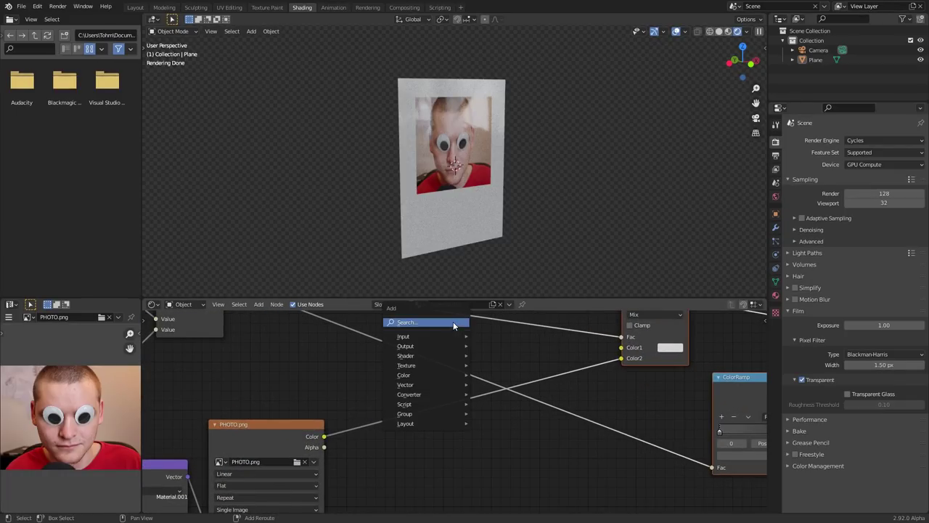
text(con)
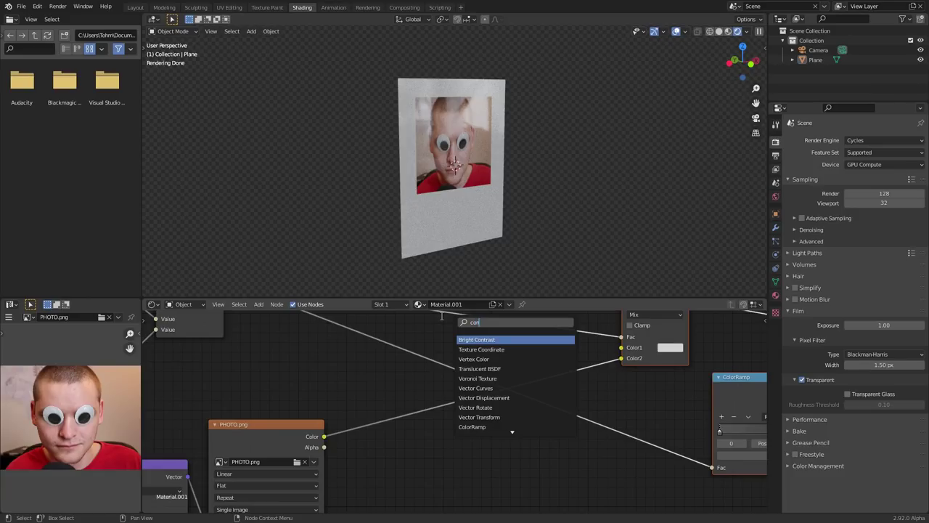
key(Return)
click(403, 455)
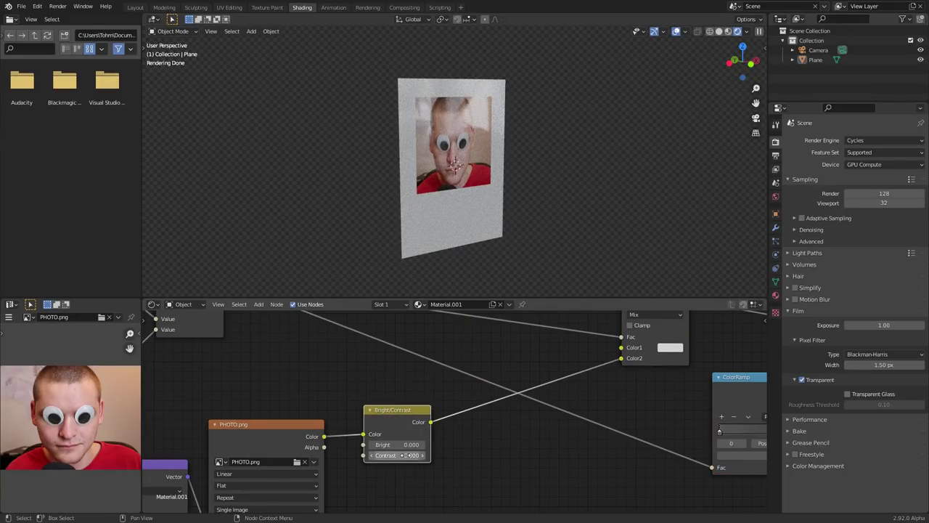
drag(403, 456, 341, 455)
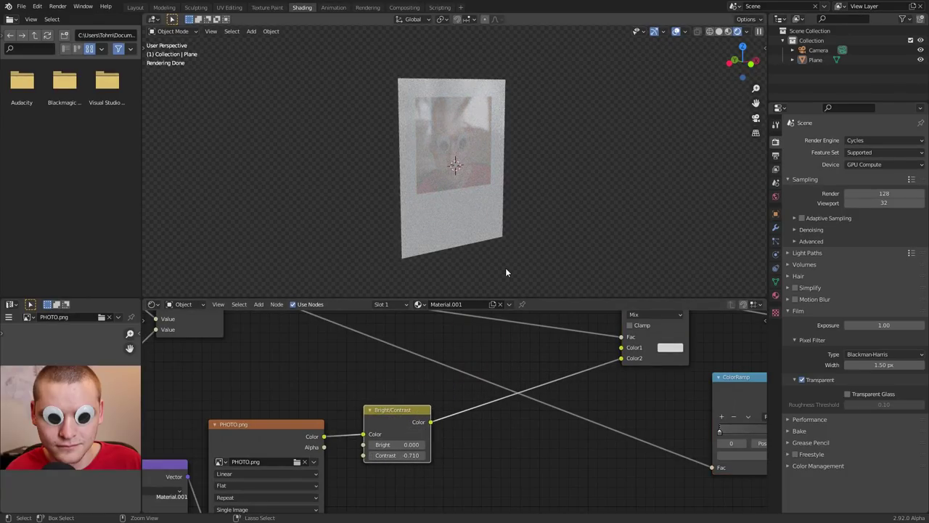
key(ctrl+z)
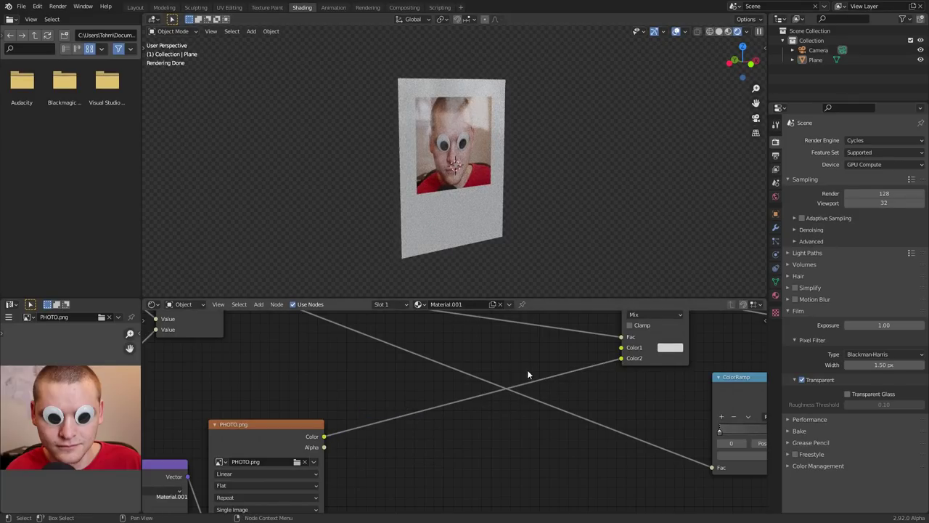
key(Home)
scroll(476, 365, up, 2)
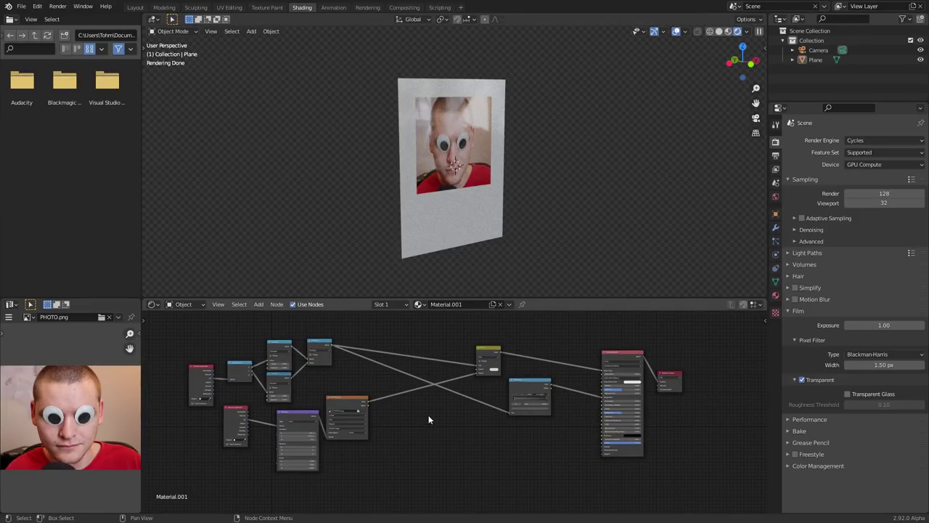
Step: Save the project file and open the photo plane's mesh for editing
key(ctrl+s)
click(484, 189)
key(Tab)
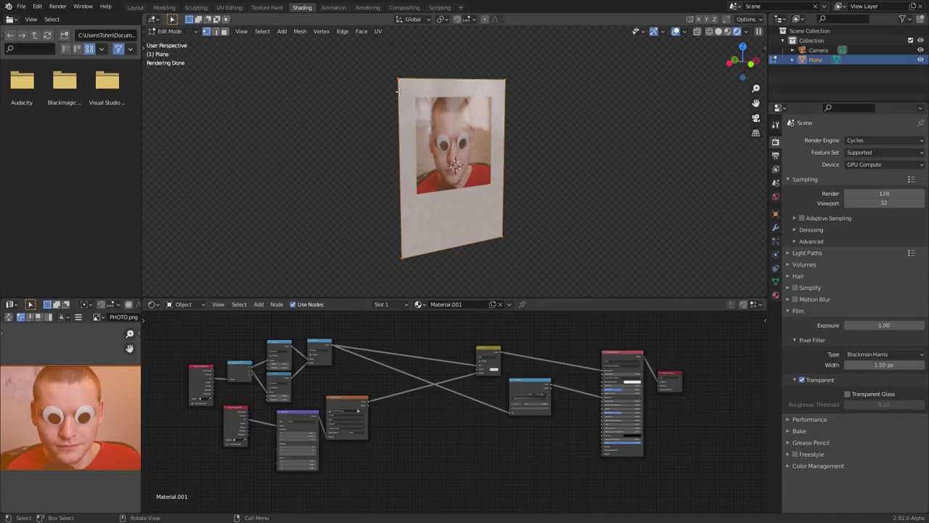
Step: Try moving one upper corner vertex of the plane to new positions, undoing each move
drag(376, 94, 420, 71)
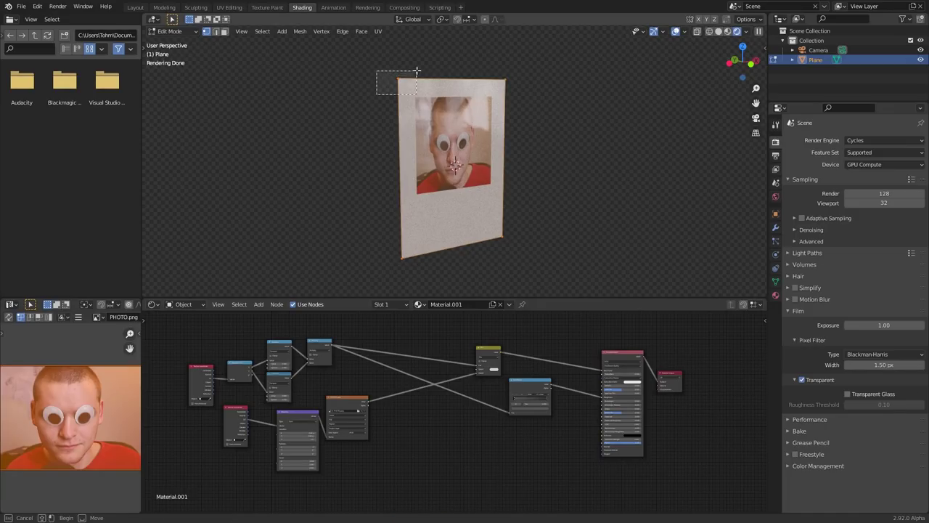
key(g)
click(441, 100)
key(ctrl+z)
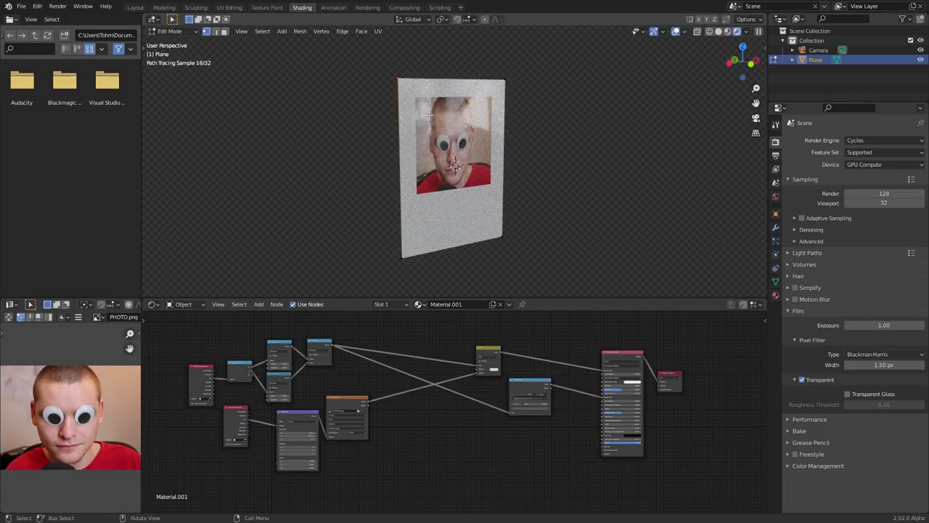
key(g)
click(455, 148)
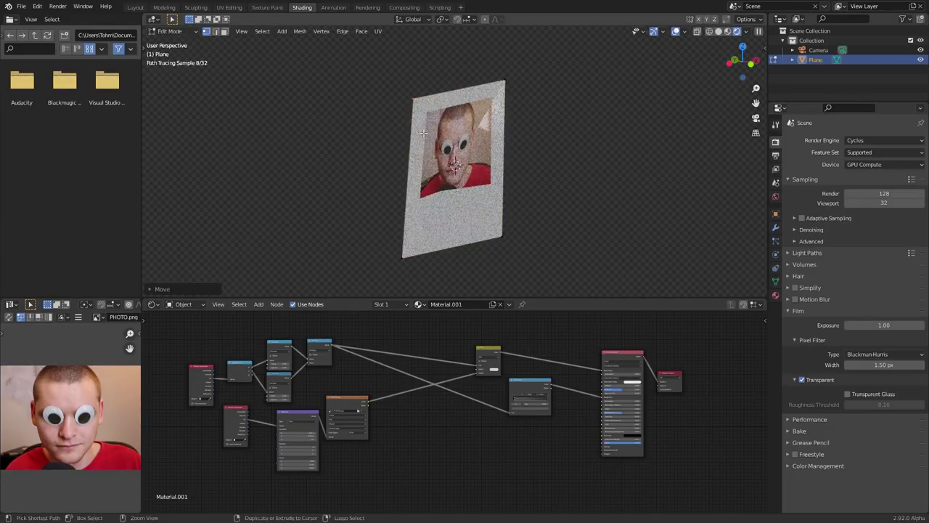
key(ctrl+z)
Step: Add 17 evenly spaced horizontal loop cuts across the plane and return to Object Mode
scroll(454, 147, up, 1)
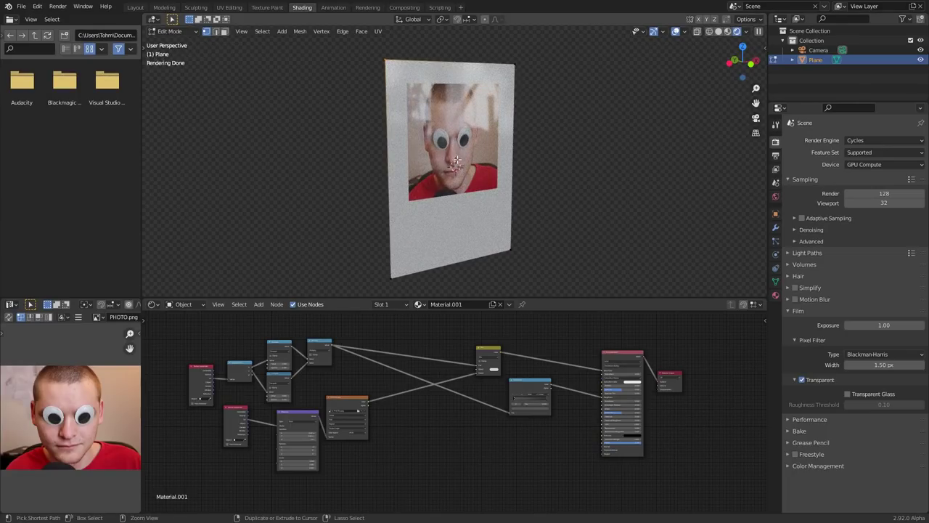
key(ctrl+r)
scroll(509, 156, up, 16)
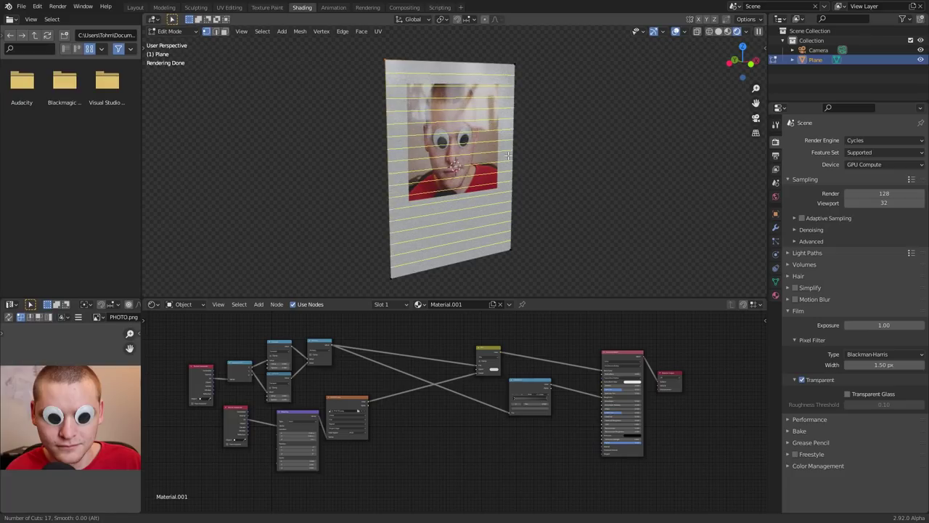
click(508, 155)
right_click(515, 163)
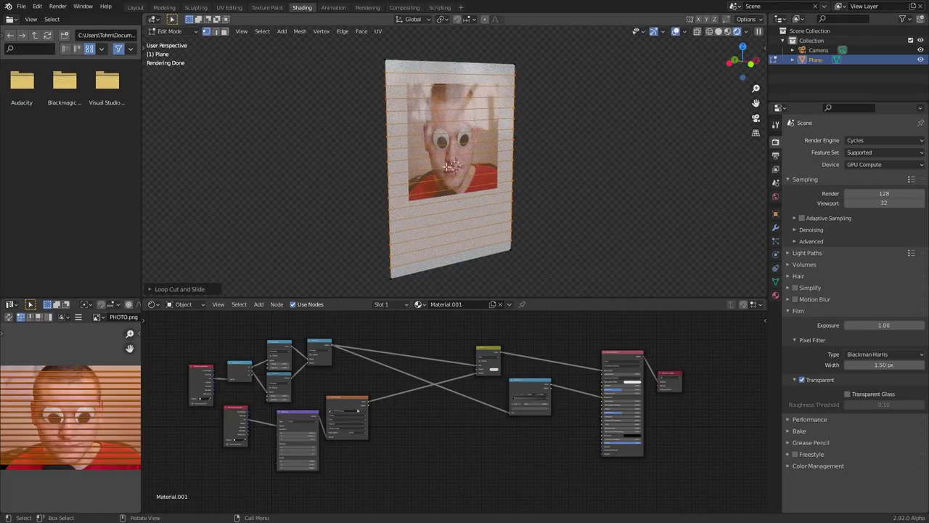
key(Tab)
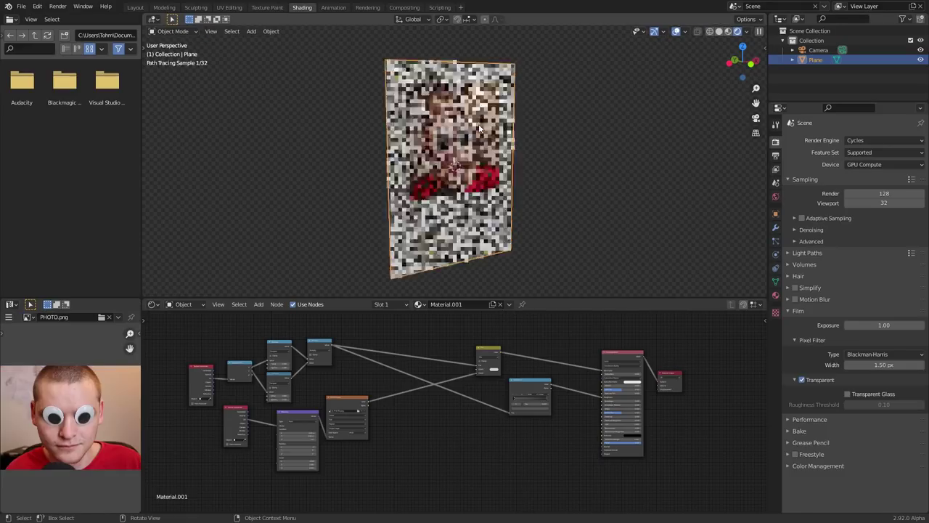
Step: Add a Simple Deform modifier to the plane and set its mode to Bend
click(776, 228)
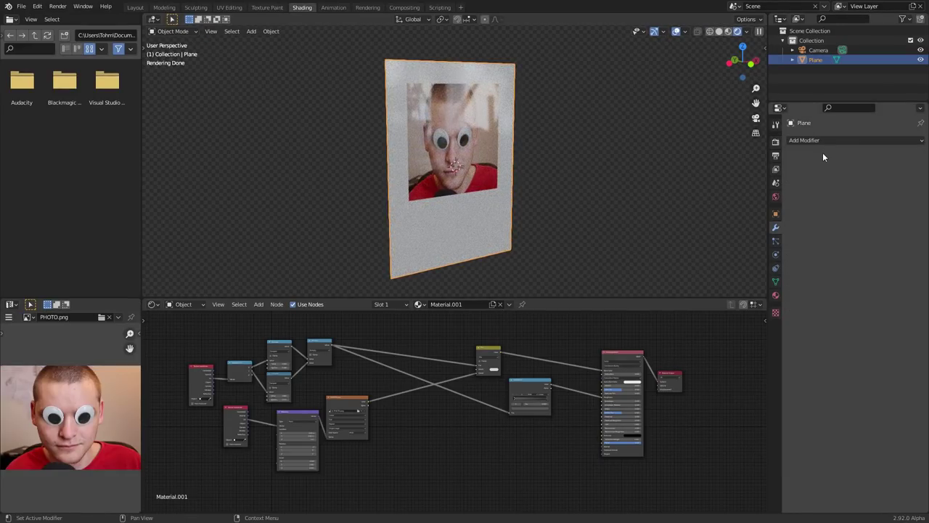
click(824, 140)
click(824, 264)
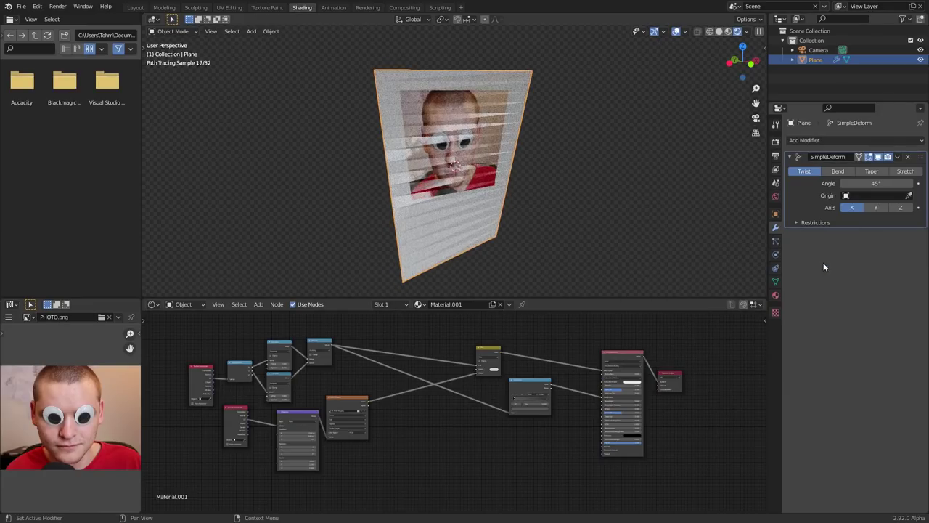
click(838, 171)
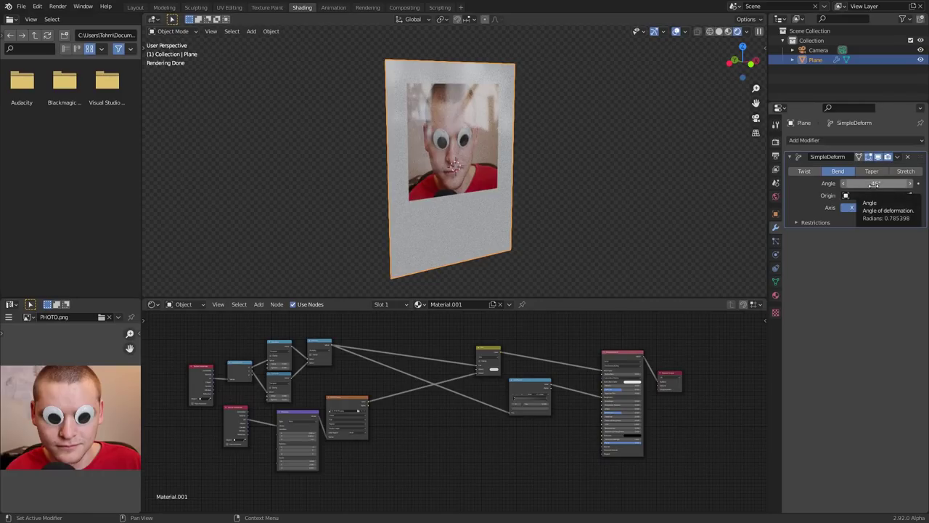
Step: Try the Simple Deform bend around the Y and Z axes with different angles
mouse_move(875, 184)
mouse_down()
mouse_move(854, 185)
mouse_move(875, 184)
mouse_up()
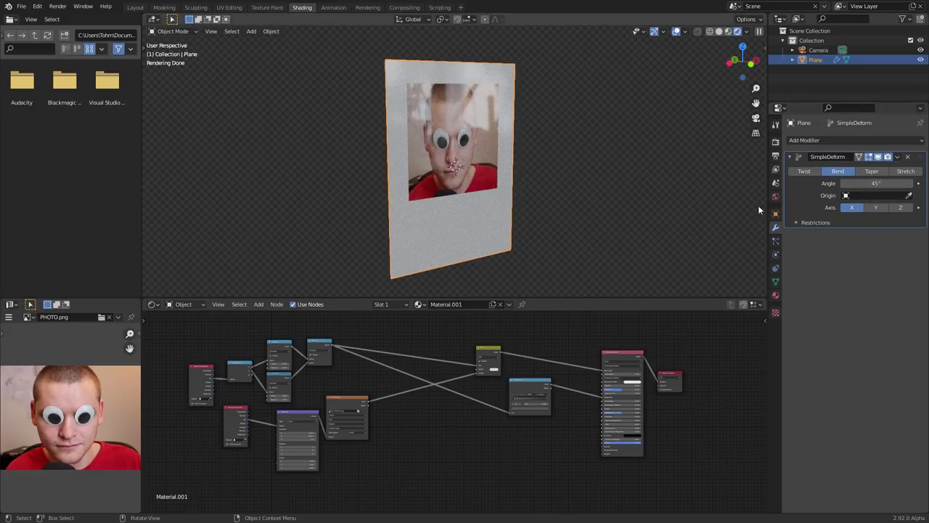
click(875, 207)
click(901, 208)
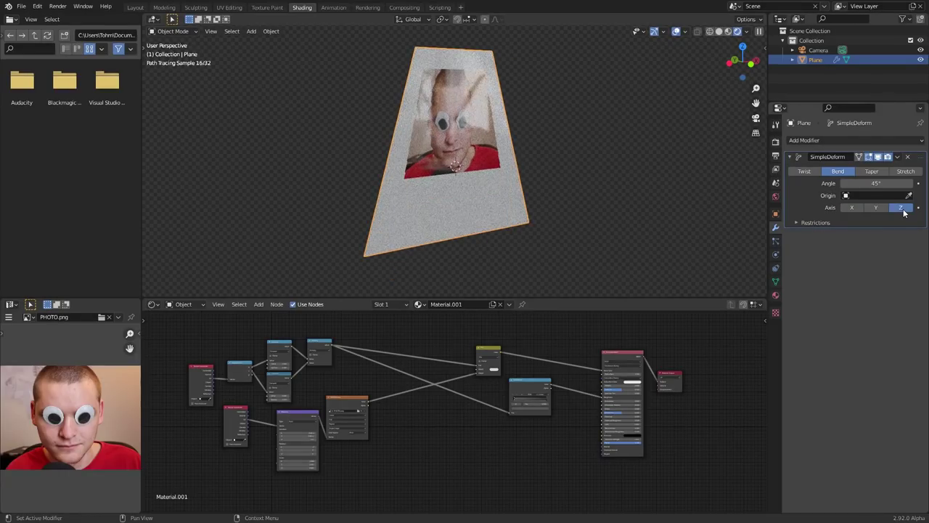
mouse_move(876, 183)
mouse_down()
mouse_move(900, 183)
mouse_move(860, 183)
mouse_move(908, 183)
mouse_move(863, 186)
mouse_move(882, 183)
mouse_up()
click(872, 207)
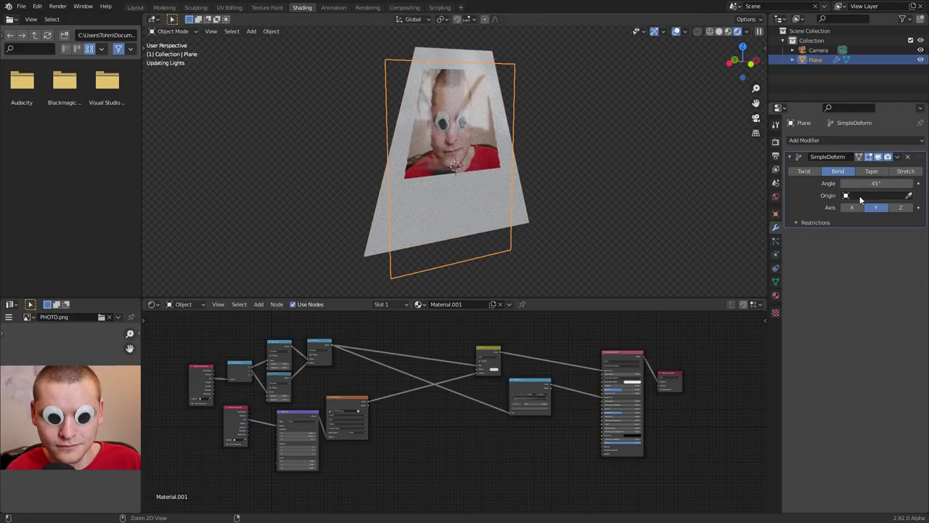
click(903, 208)
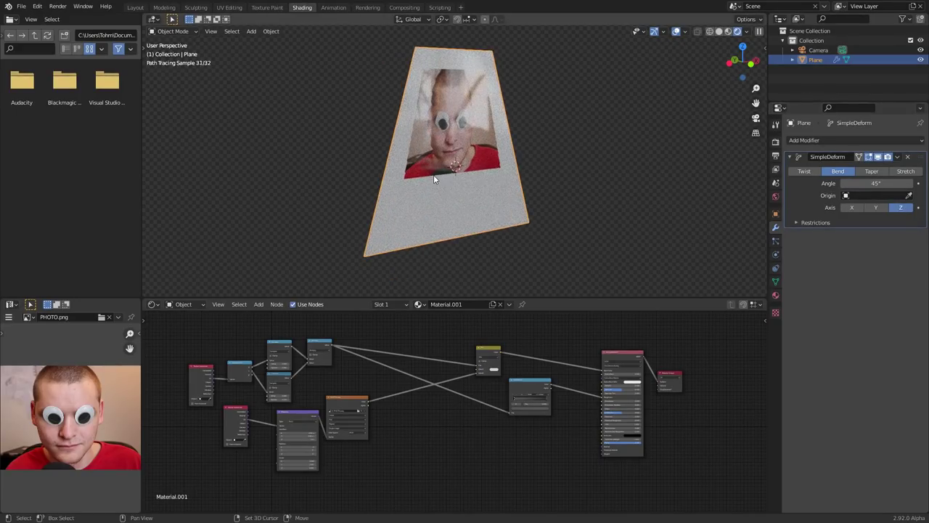
Step: Add a Plain Axes empty at the world origin and assign it as the plane's Simple Deform origin
key(shift+a)
mouse_move(398, 273)
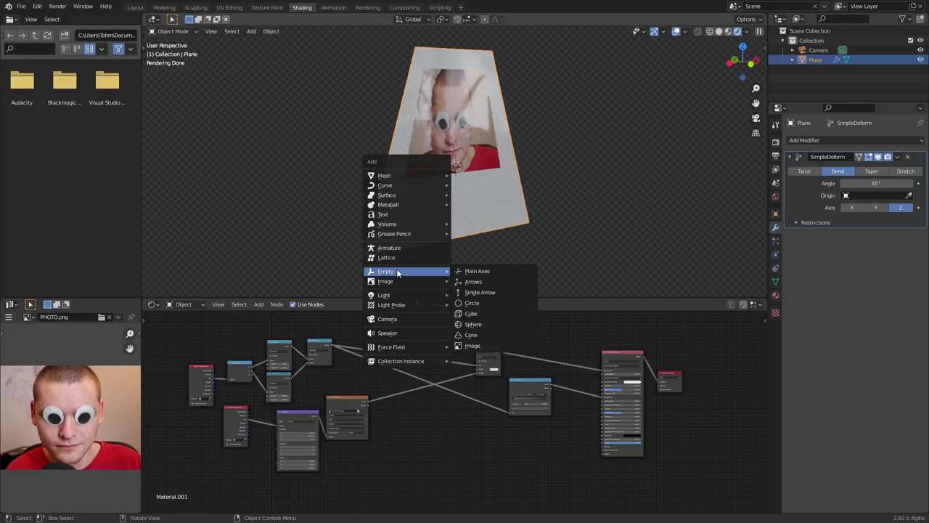
click(463, 272)
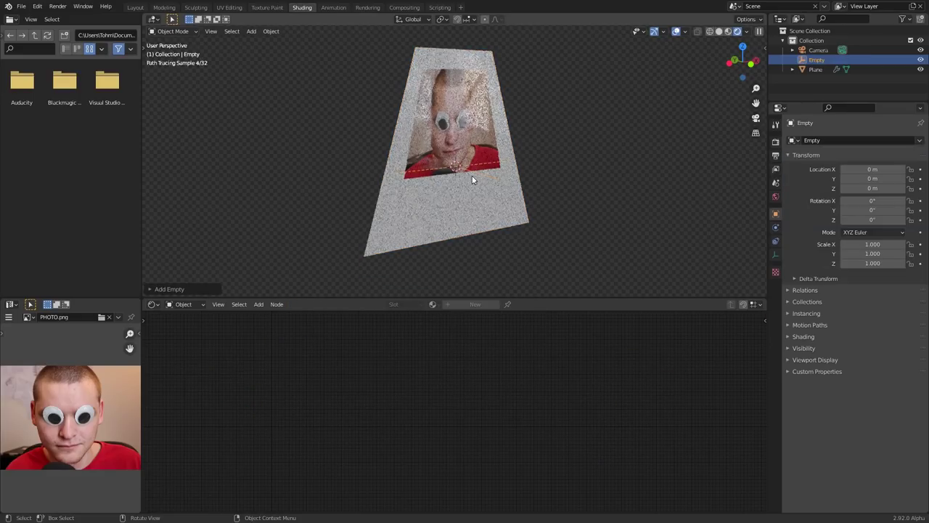
click(487, 132)
click(879, 195)
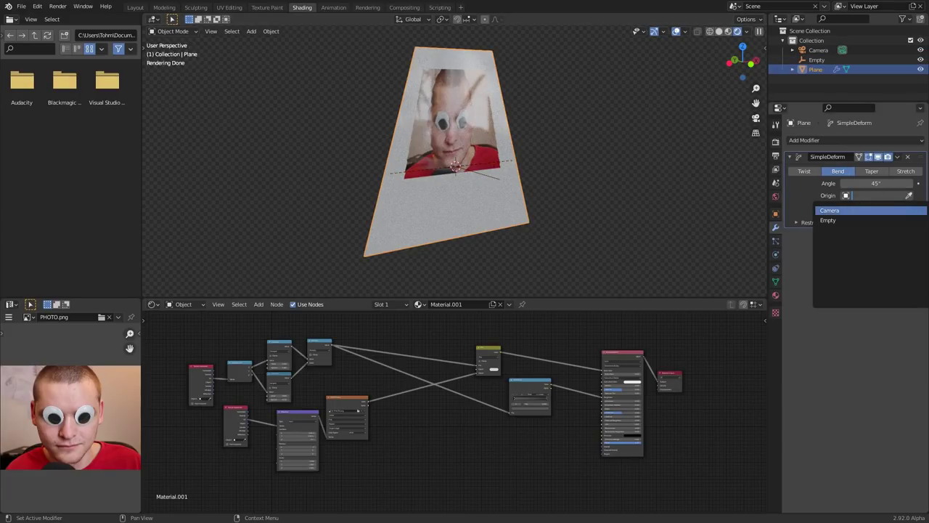
click(846, 220)
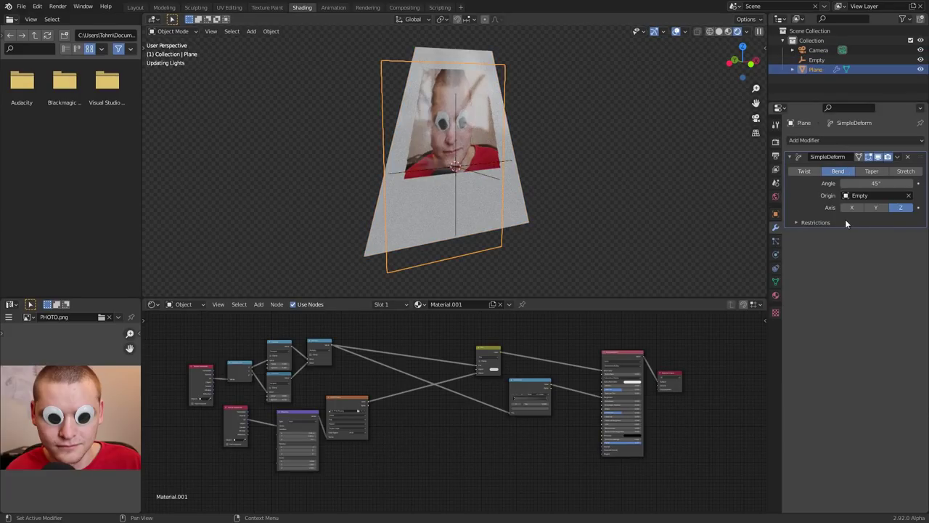
Step: Set the bend angle to 162° and, after trying the Y axis, set the bend axis to X
drag(875, 183, 926, 183)
middle_drag(356, 102, 414, 138)
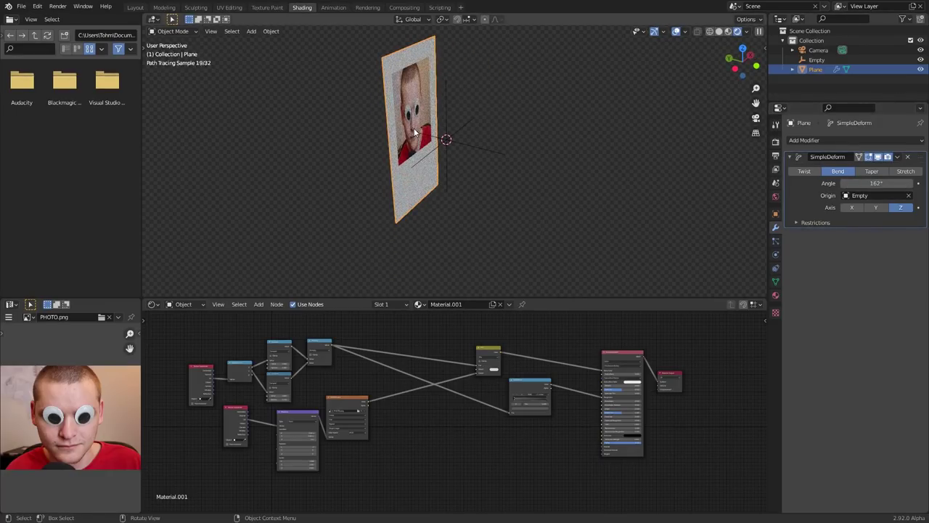
click(878, 207)
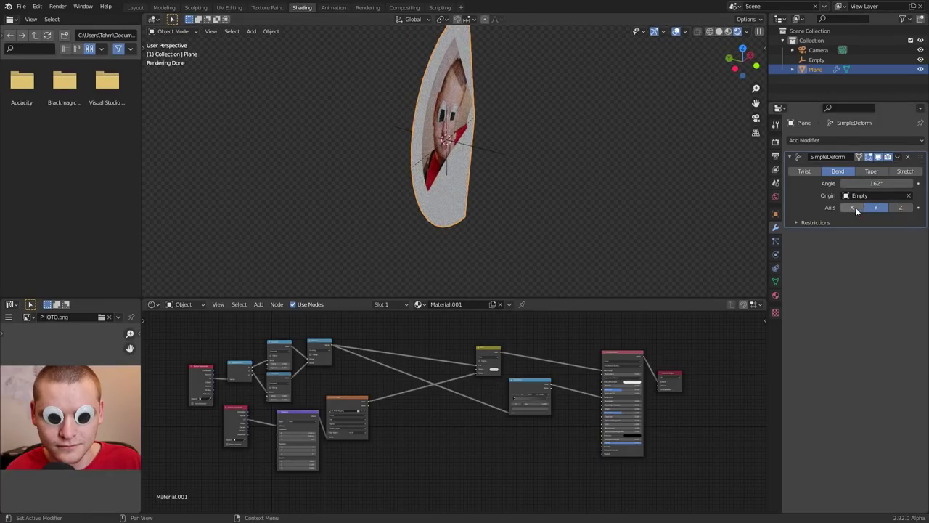
click(852, 208)
middle_drag(487, 126, 488, 122)
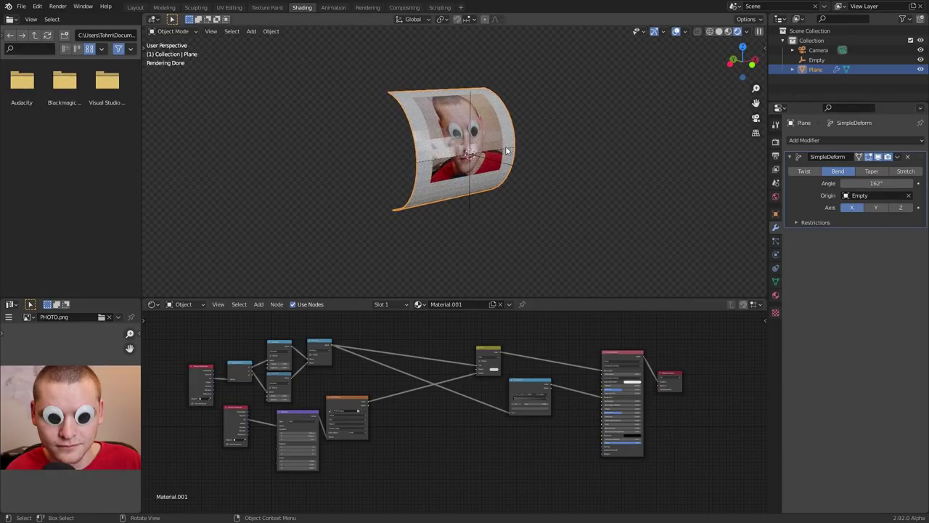
Step: Try moving the empty along the Z axis to shift the bend, and cancel the move
click(483, 160)
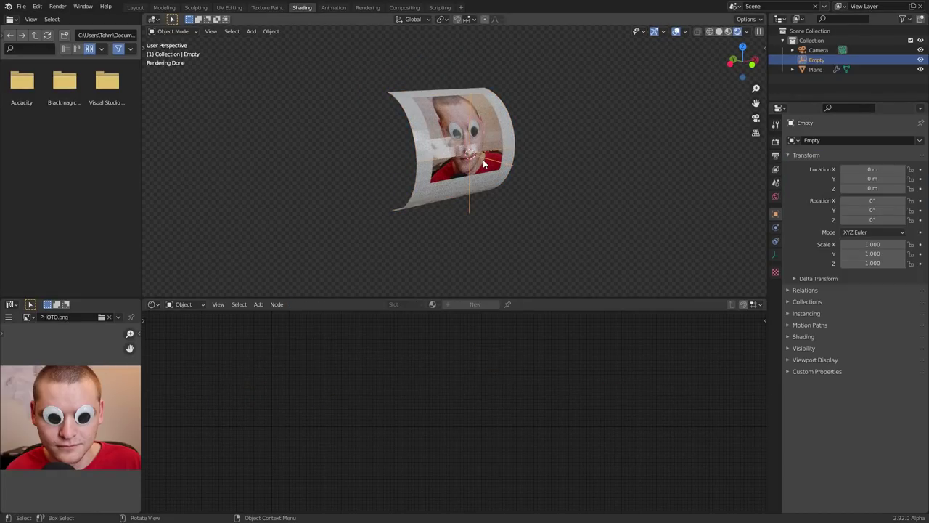
key(g)
key(z)
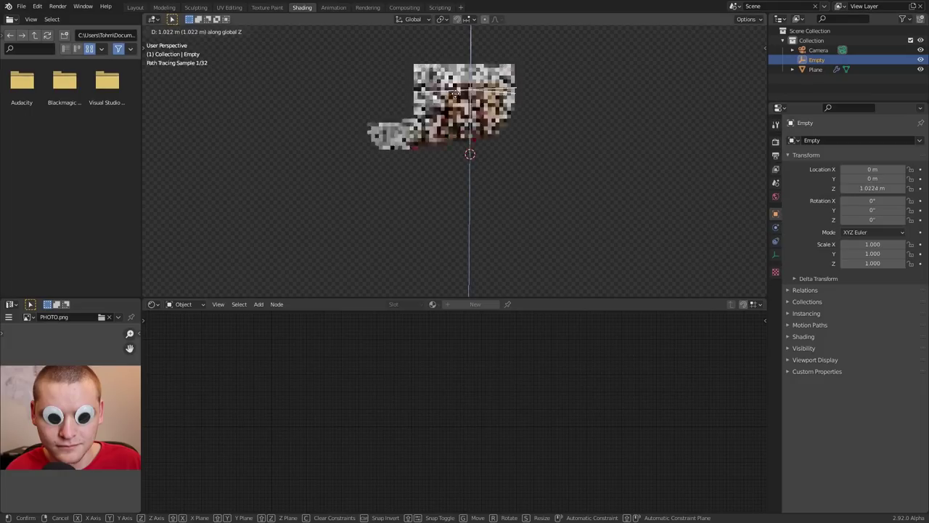
right_click(468, 182)
middle_drag(468, 183, 450, 135)
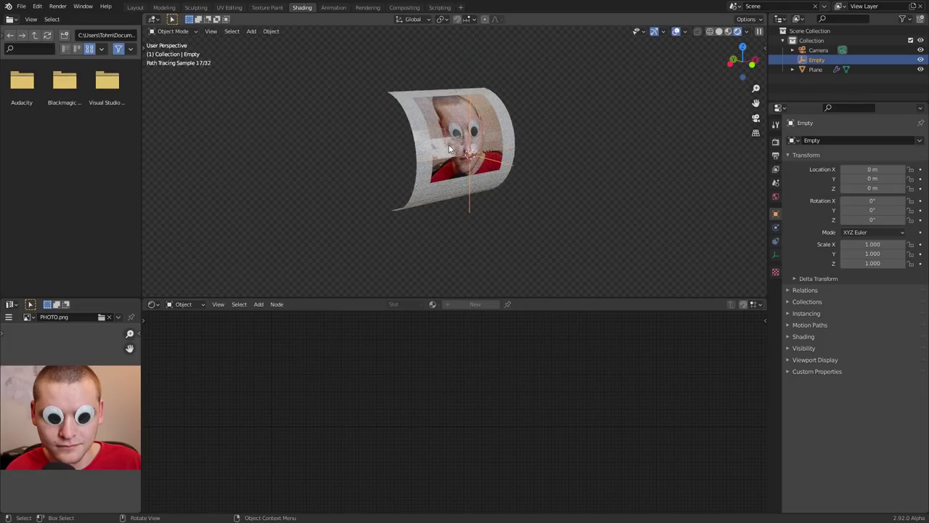
Step: Apply Shade Smooth to the bent photo plane
click(450, 135)
scroll(451, 135, up, 3)
right_click(436, 118)
click(434, 118)
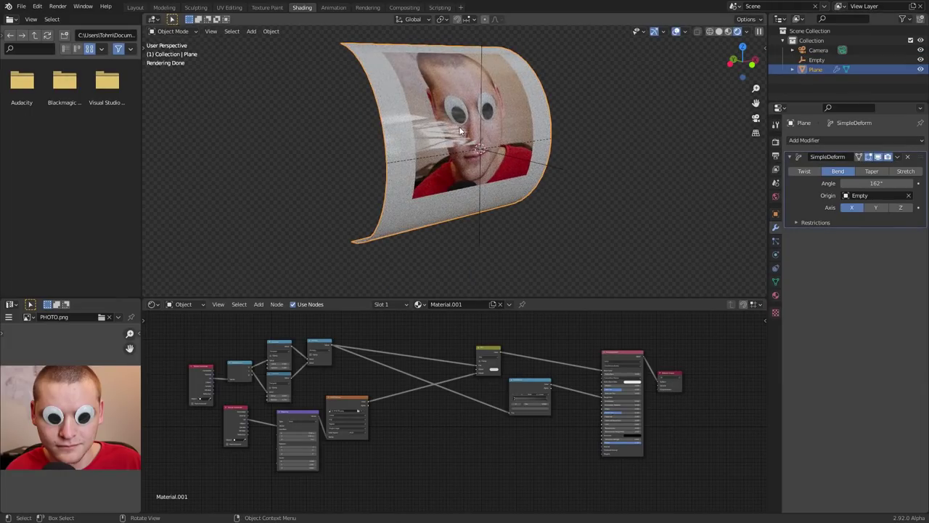
right_click(446, 133)
click(434, 134)
scroll(399, 116, up, 2)
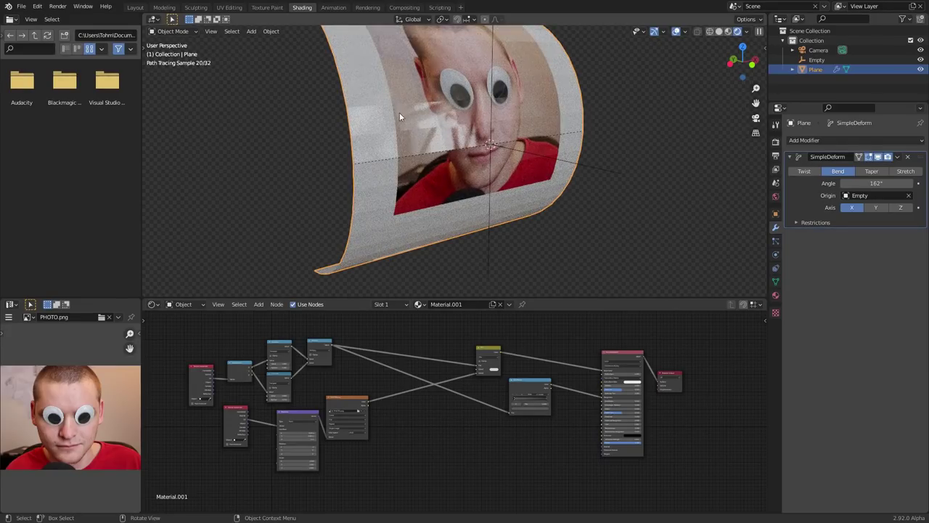
right_click(412, 87)
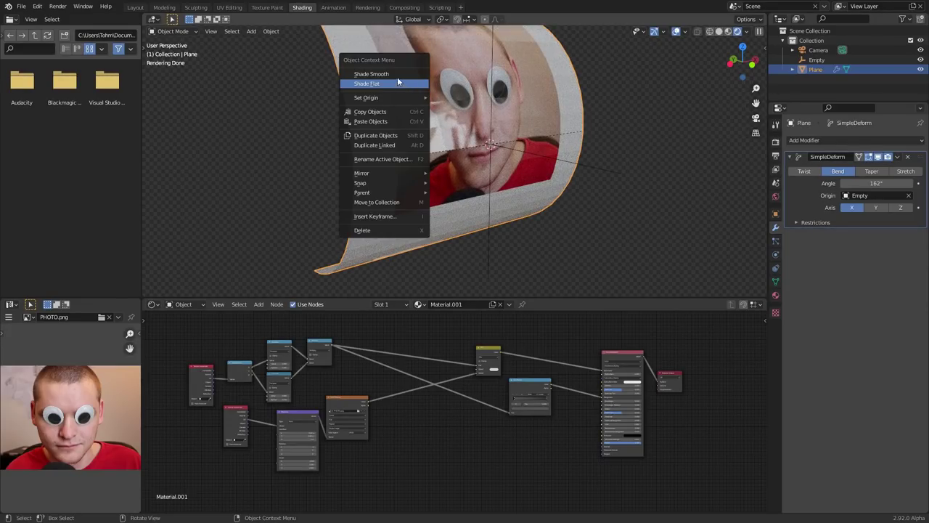
click(395, 74)
scroll(421, 101, down, 2)
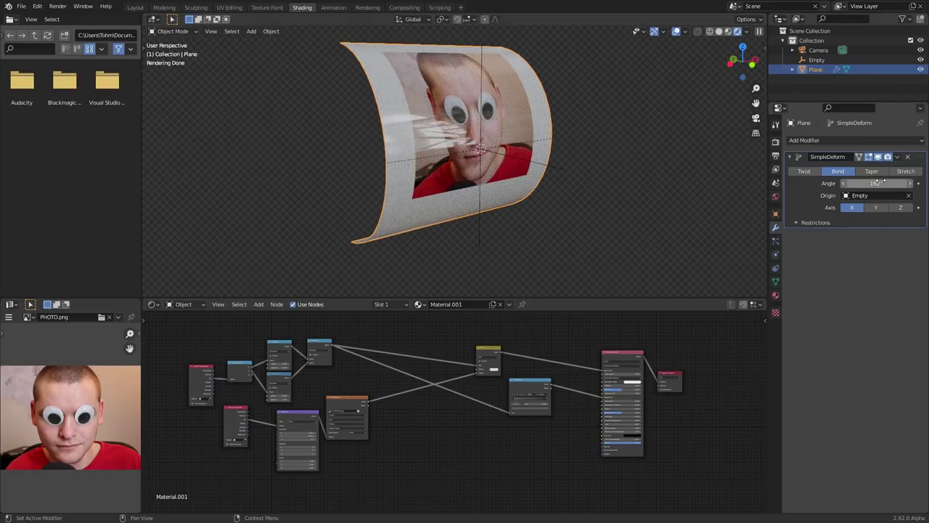
Step: Try a different bend angle and a downward Z move of the empty, and revert both changes
mouse_move(876, 183)
mouse_down()
mouse_move(741, 183)
mouse_move(861, 182)
mouse_up()
key(ctrl+z)
click(556, 166)
key(g)
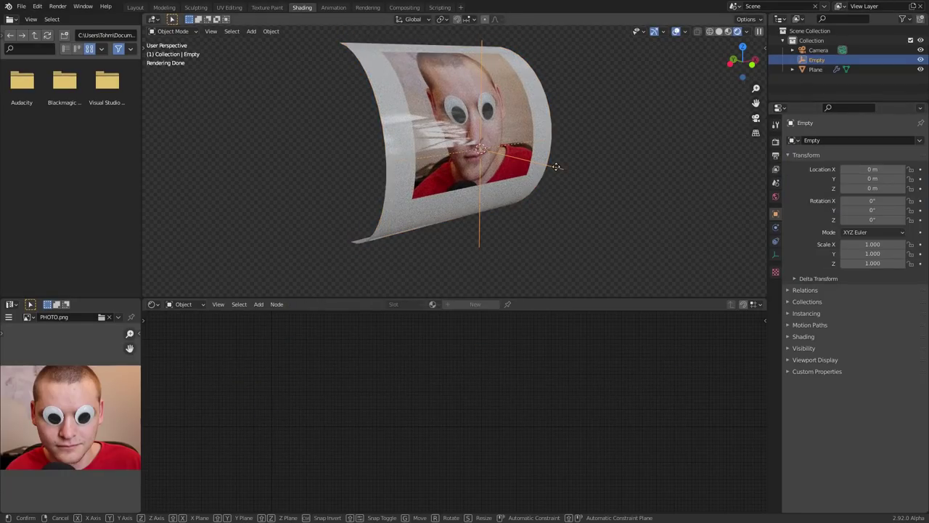
key(z)
key(Escape)
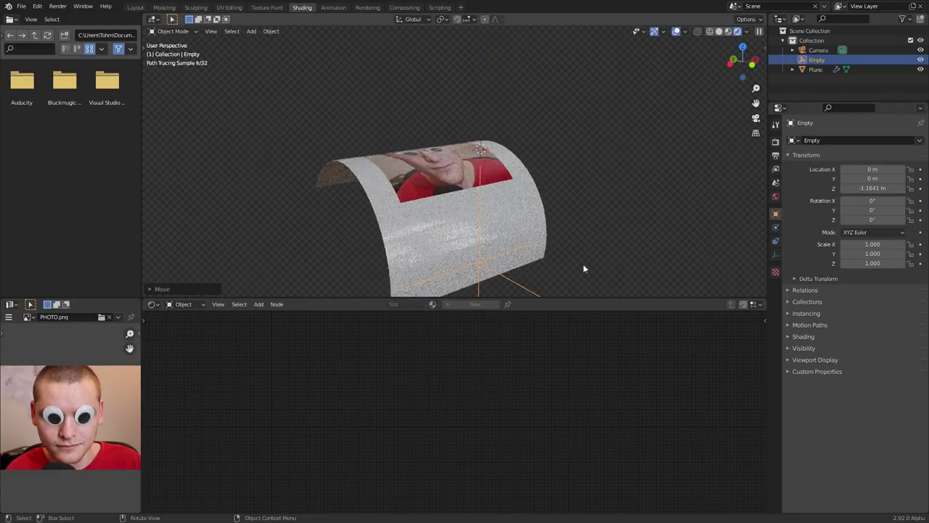
Step: Set the plane's Simple Deform bend angle to 0°
click(507, 165)
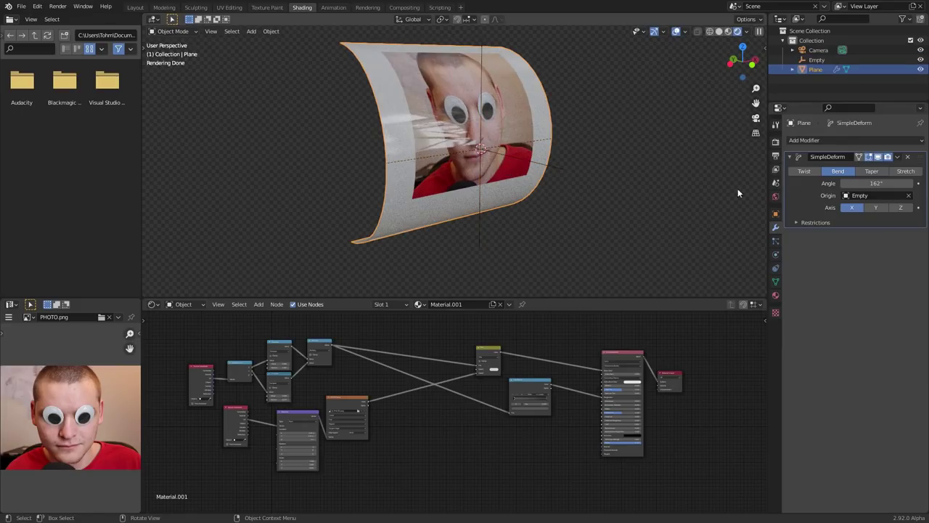
click(877, 183)
text(0)
key(Return)
Step: In front view, move the empty down along Z to about -1.48 m, at the plane's bottom edge
click(552, 172)
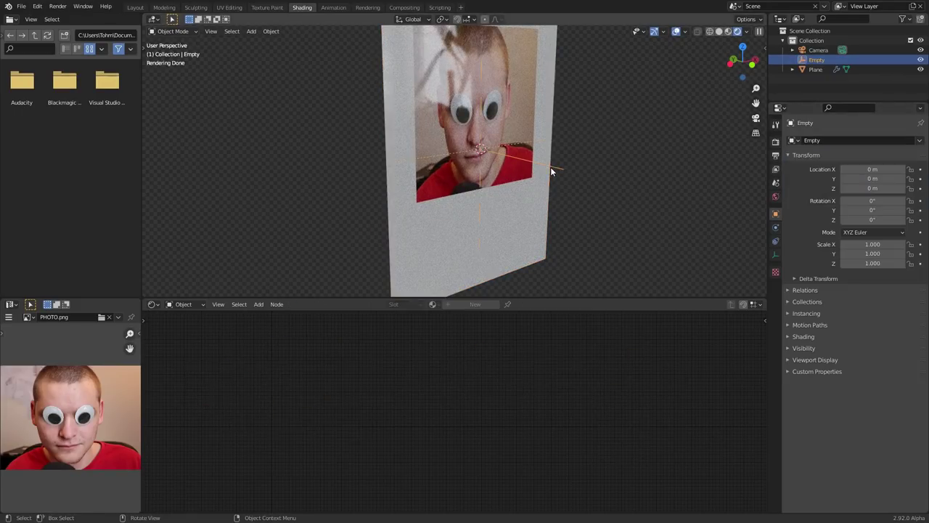
click(753, 64)
scroll(511, 174, down, 6)
key(g)
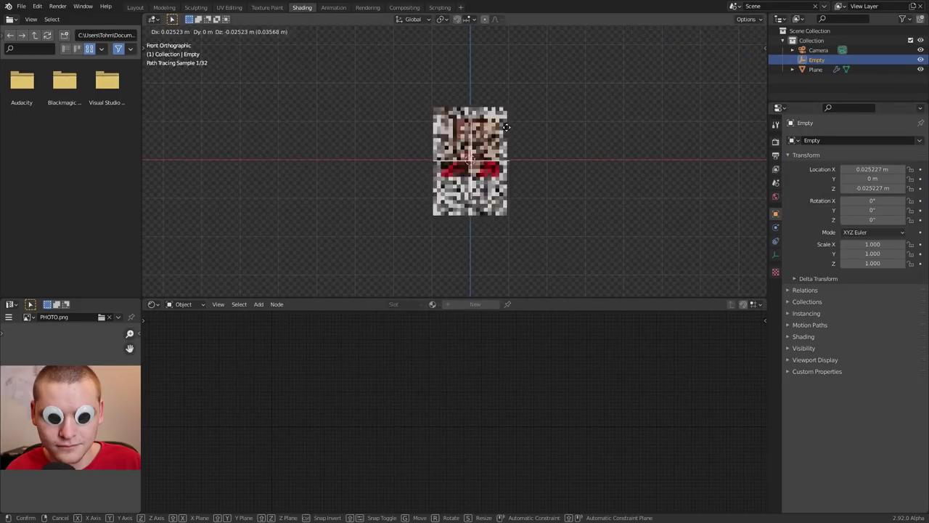
key(z)
click(510, 184)
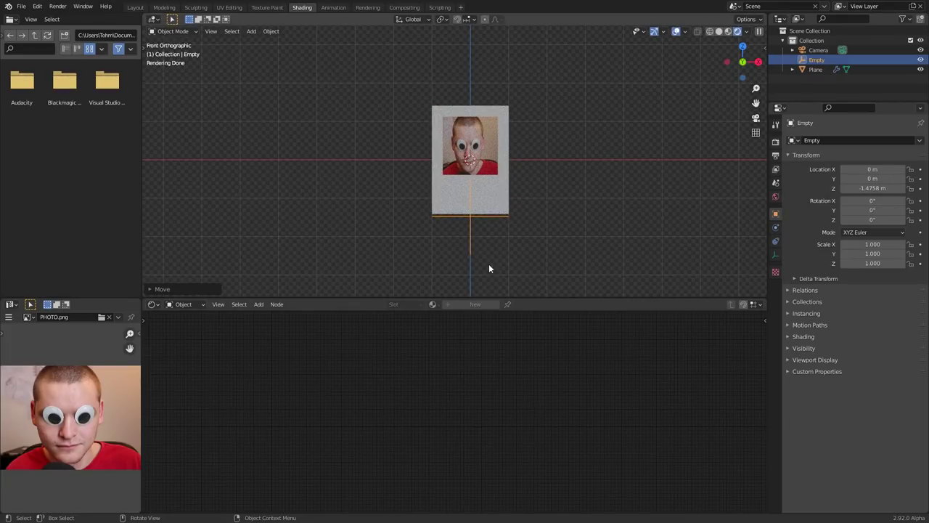
Step: Select the photo plane, view it at an angle, and try its Simple Deform bend angle, undoing the change
click(478, 161)
scroll(479, 161, up, 4)
middle_drag(574, 163, 621, 164)
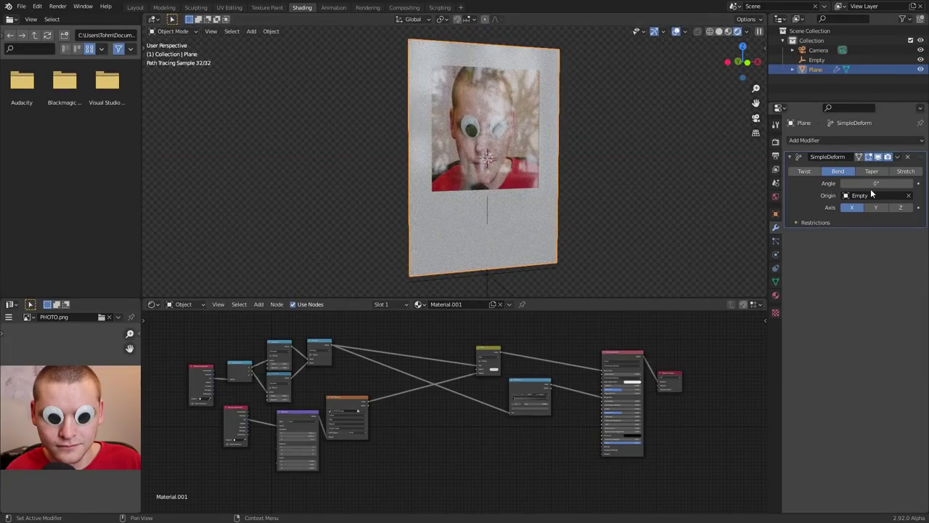
mouse_move(865, 183)
mouse_down()
mouse_move(919, 183)
mouse_move(865, 183)
mouse_up()
key(ctrl+z)
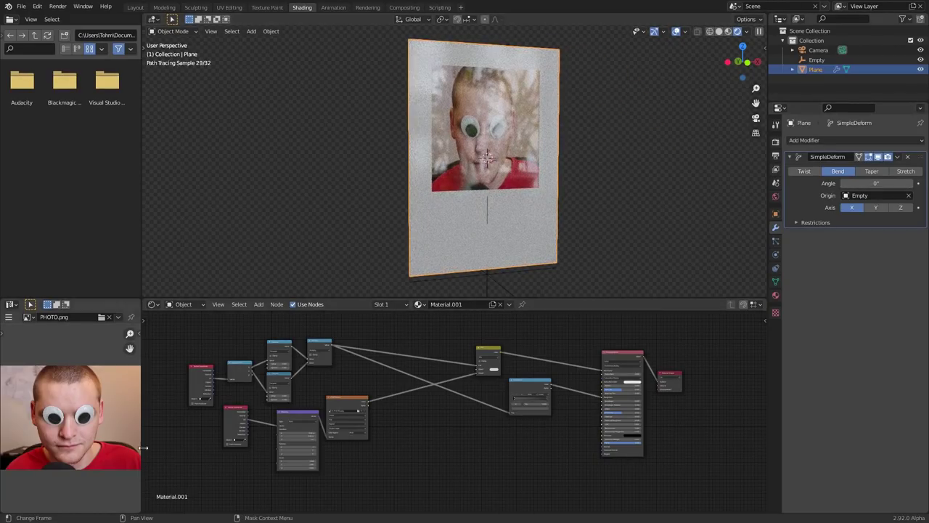
Step: Split the shader editor area horizontally and turn the lower part into a Dope Sheet
drag(145, 508, 177, 441)
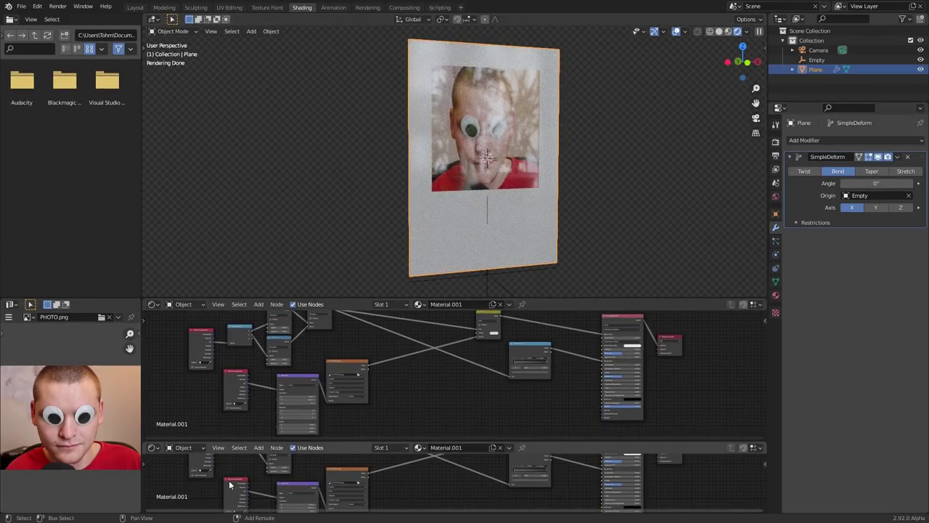
key(shift+F12)
key(shift+F12)
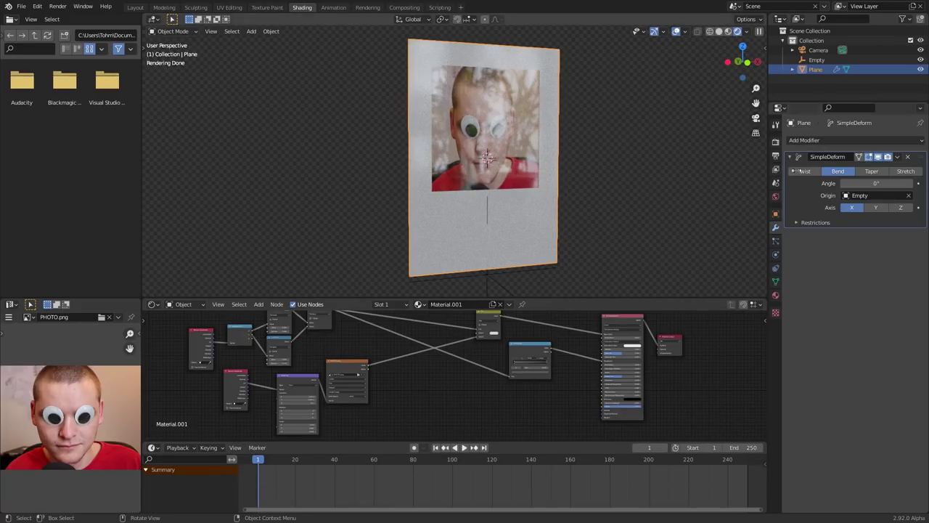
Step: Set the scene's output frame rate to 60 fps
click(776, 156)
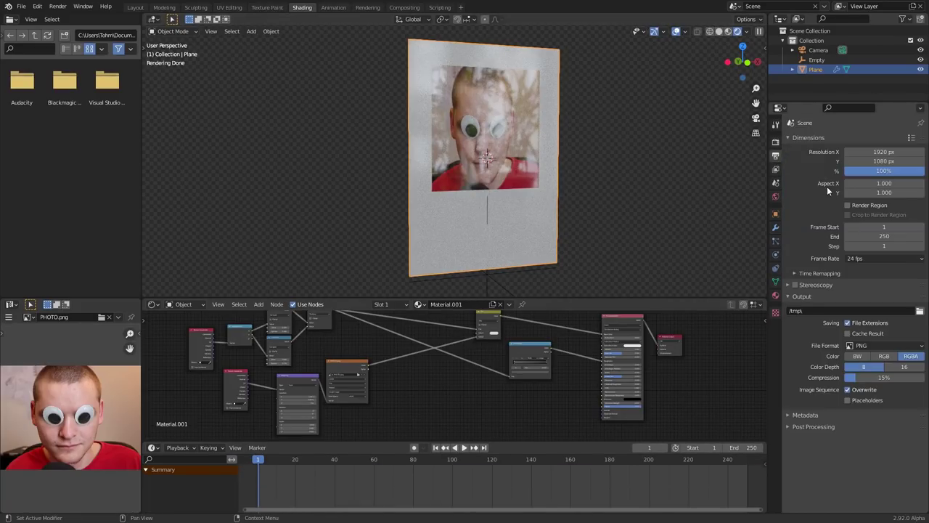
click(855, 259)
click(861, 336)
Step: Switch the viewport to Material Preview shading and save the project file
click(728, 31)
key(ctrl+s)
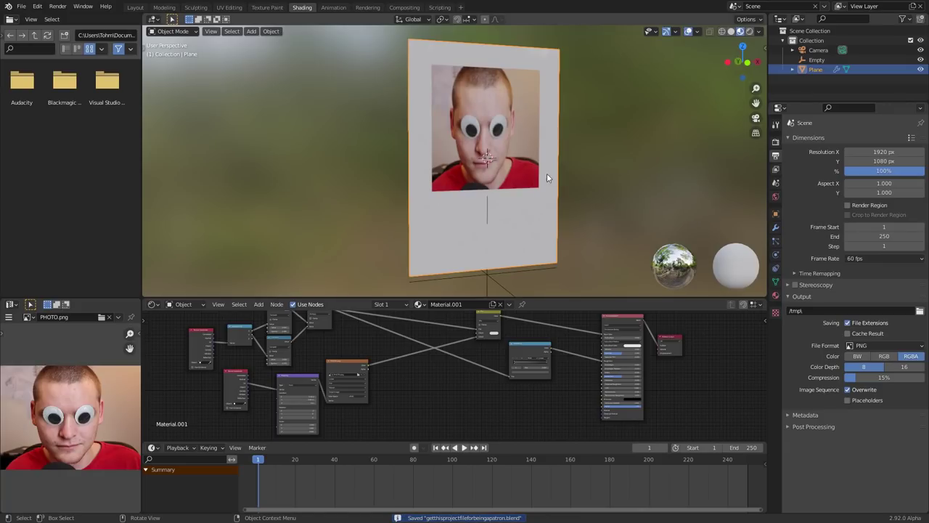
Step: Keyframe the plane's Simple Deform bend angle at 0° on frame 1 and 50° on frame 10
click(776, 227)
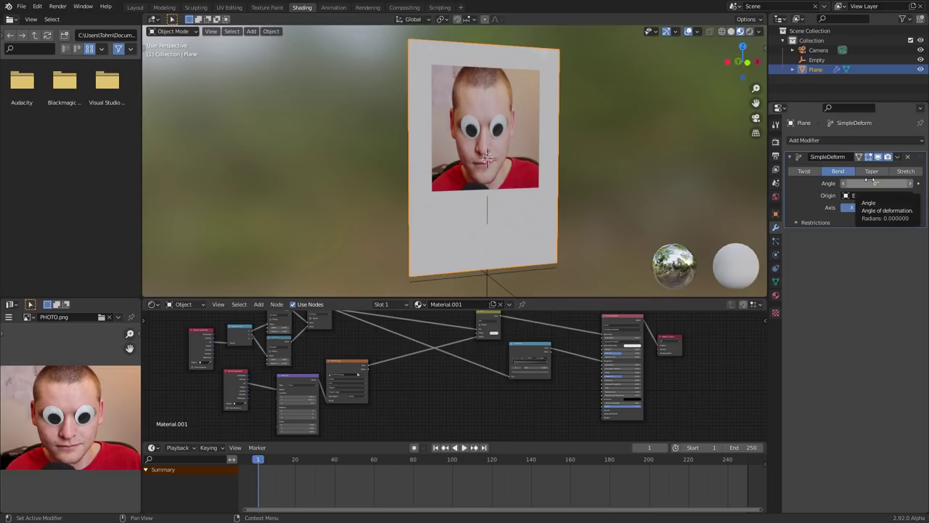
key(i)
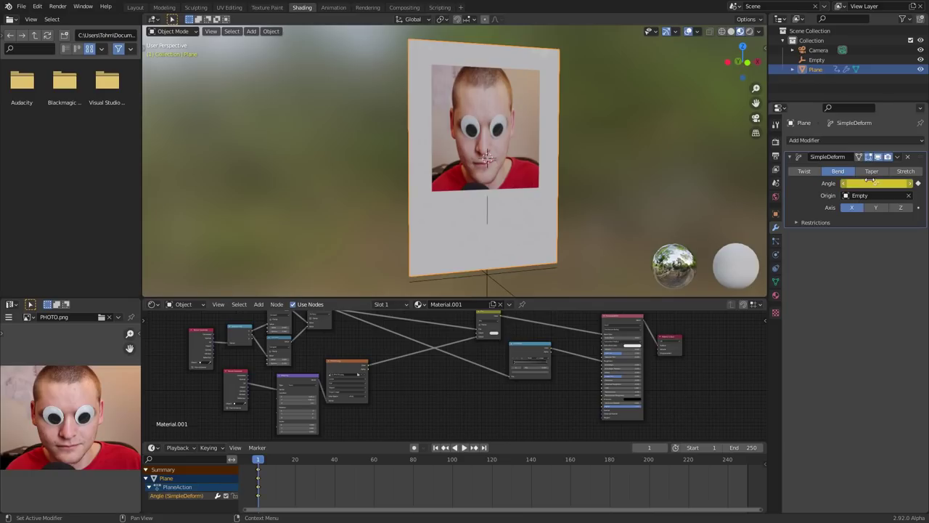
click(276, 460)
drag(876, 183, 928, 183)
click(879, 183)
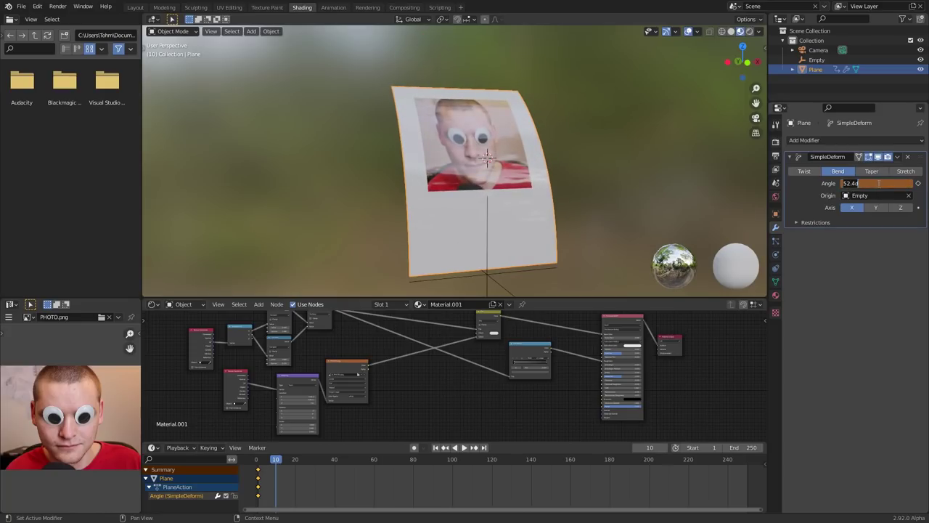
text(50)
key(Return)
key(i)
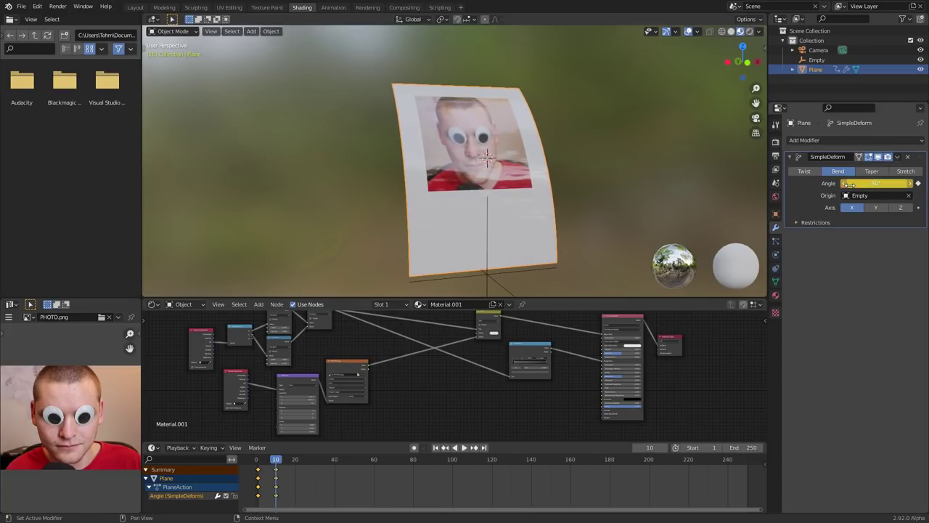
Step: Keyframe the bend angle at -50° on frame 20 and play back the animation from the start
key(space)
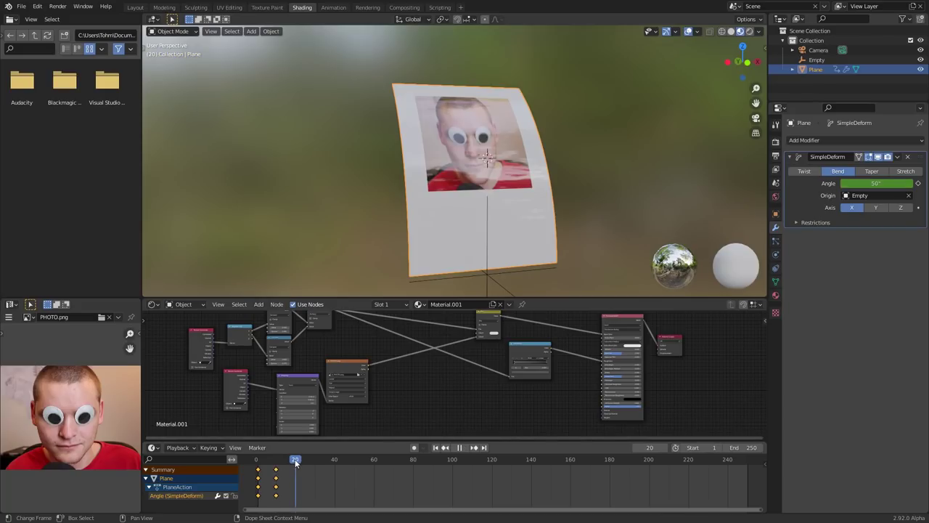
click(877, 182)
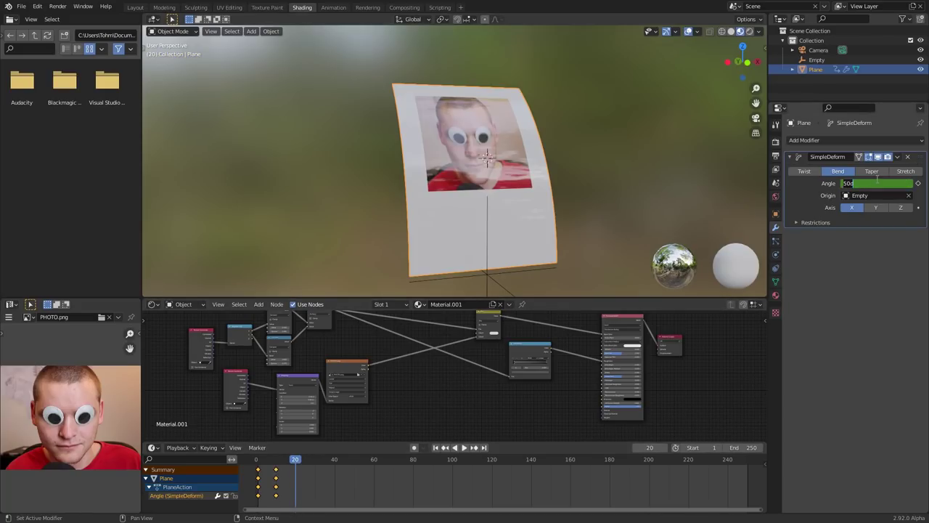
text(-50)
key(Return)
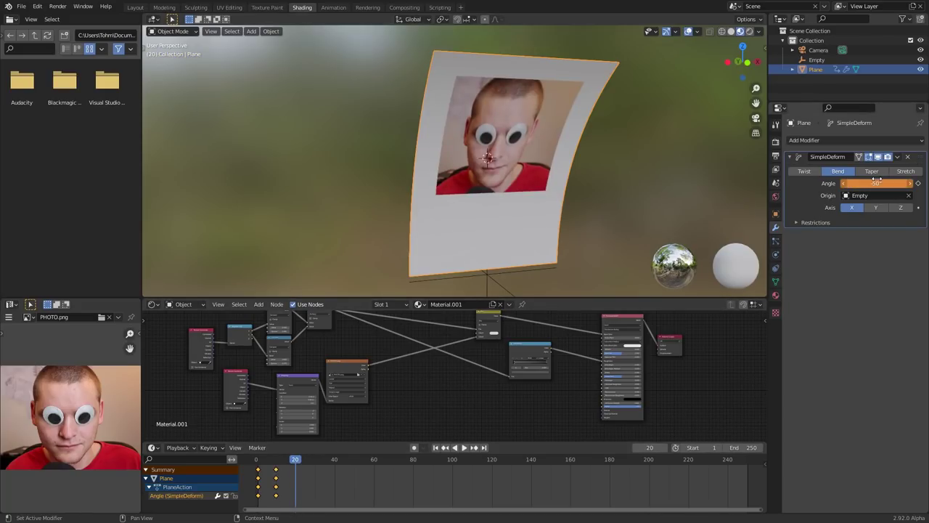
key(i)
key(space)
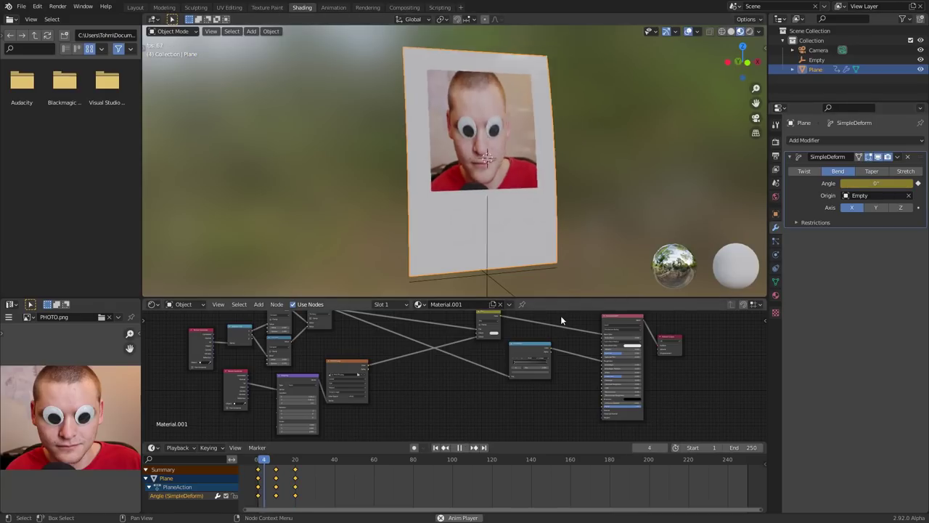
key(Escape)
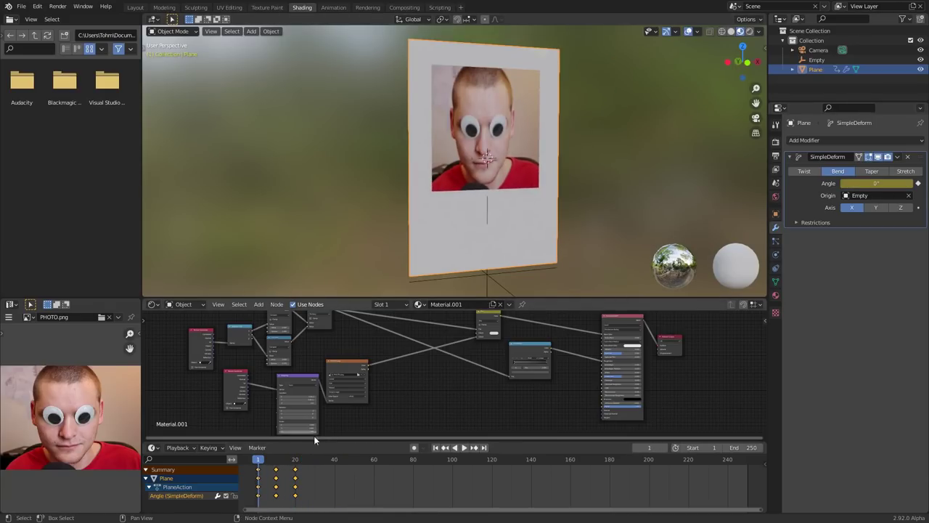
Step: Duplicate the bend keyframes at frames 10 and 20 to frames 30 and 40
drag(341, 439, 337, 428)
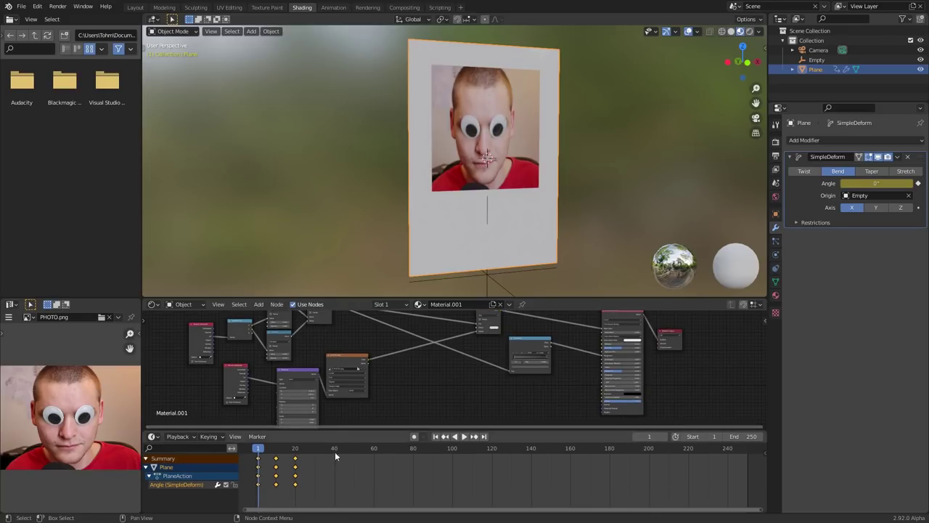
scroll(387, 487, up, 3)
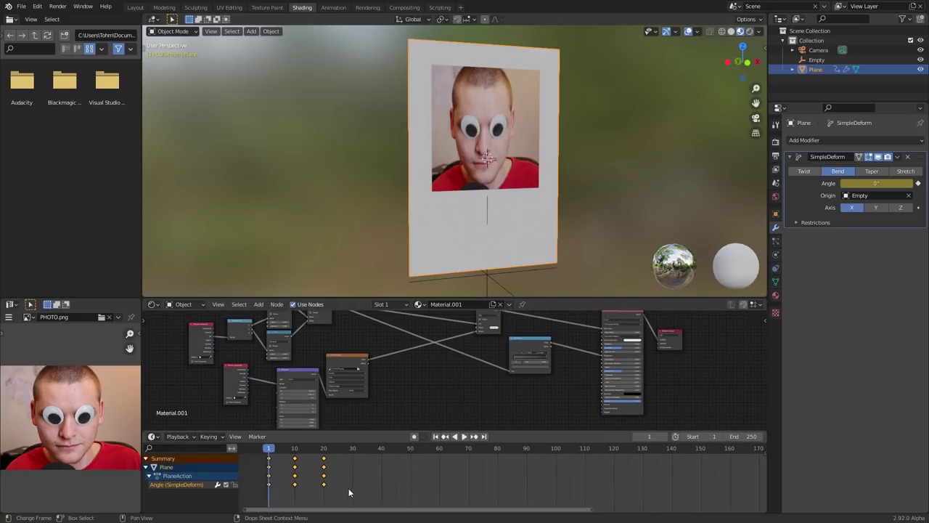
click(324, 458)
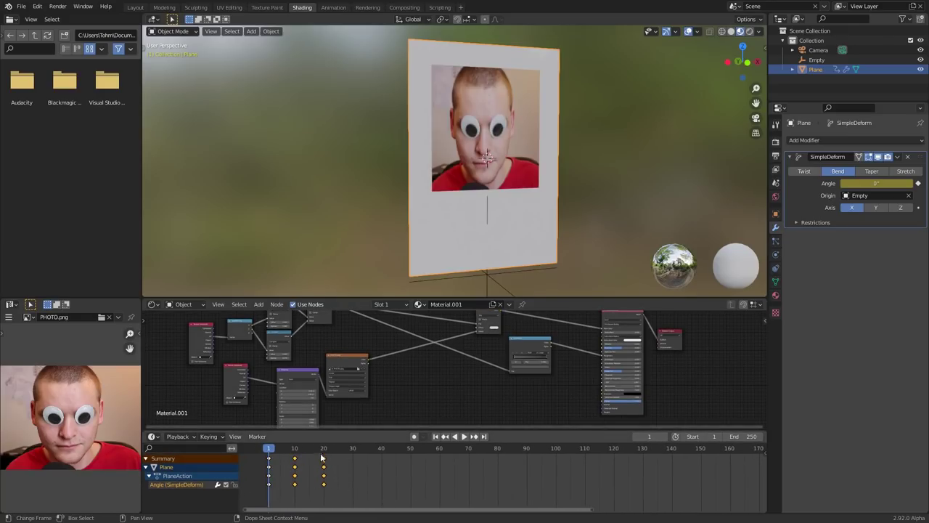
key(shift+d)
click(377, 460)
key(space)
Step: Copy the 0° bend keyframe from frame 1 to frame 50 and play back the animation
drag(360, 441, 411, 446)
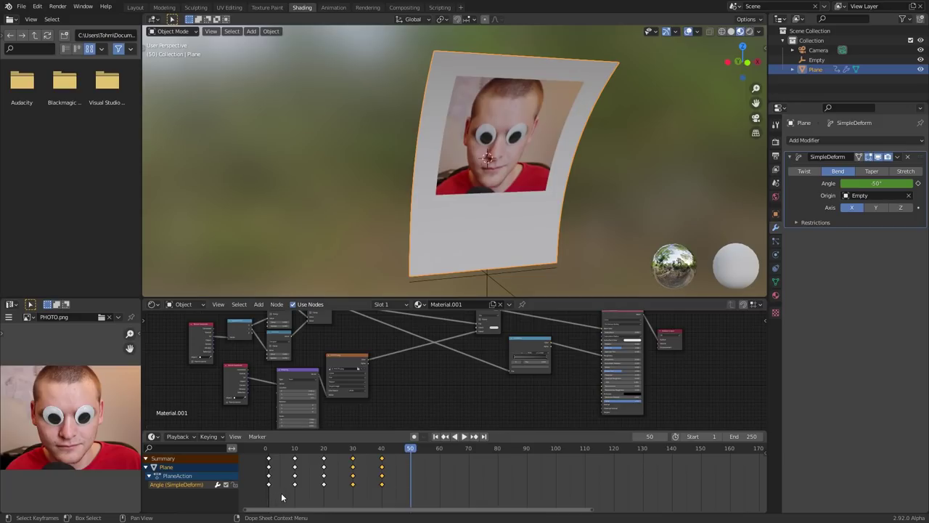
drag(282, 497, 262, 458)
drag(278, 491, 262, 455)
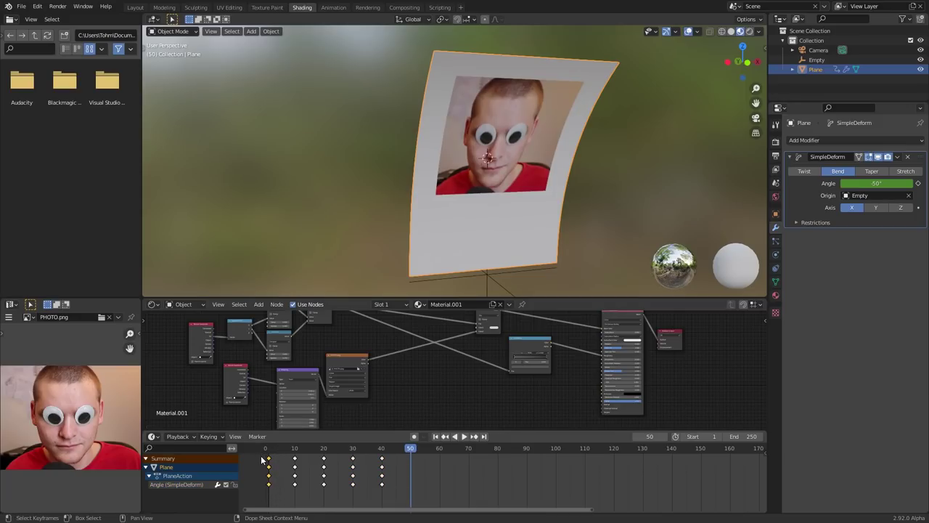
key(ctrl+c)
key(ctrl+v)
key(shift+Left)
key(space)
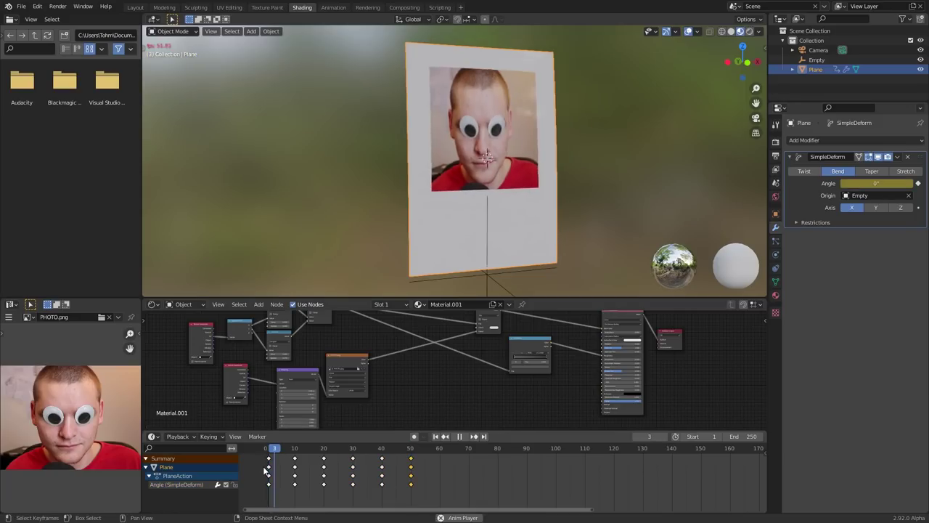
key(shift+Left)
key(space)
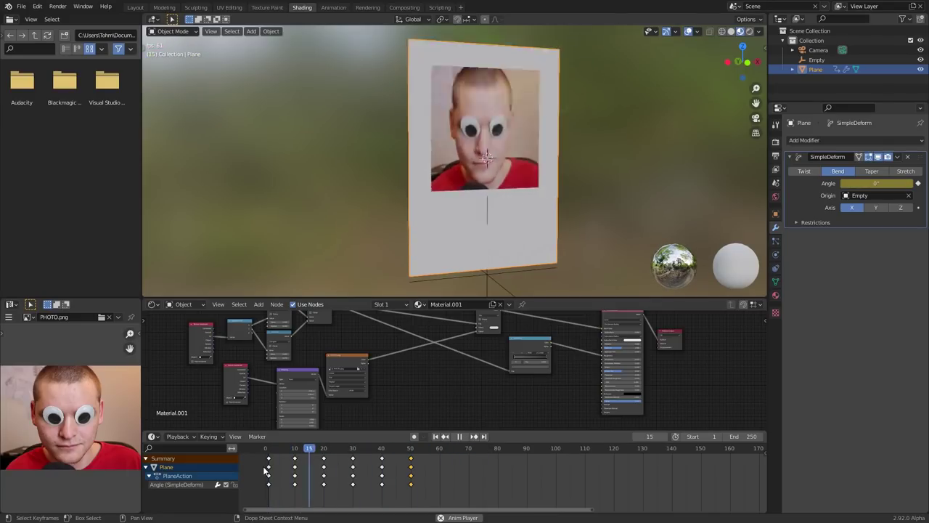
key(Escape)
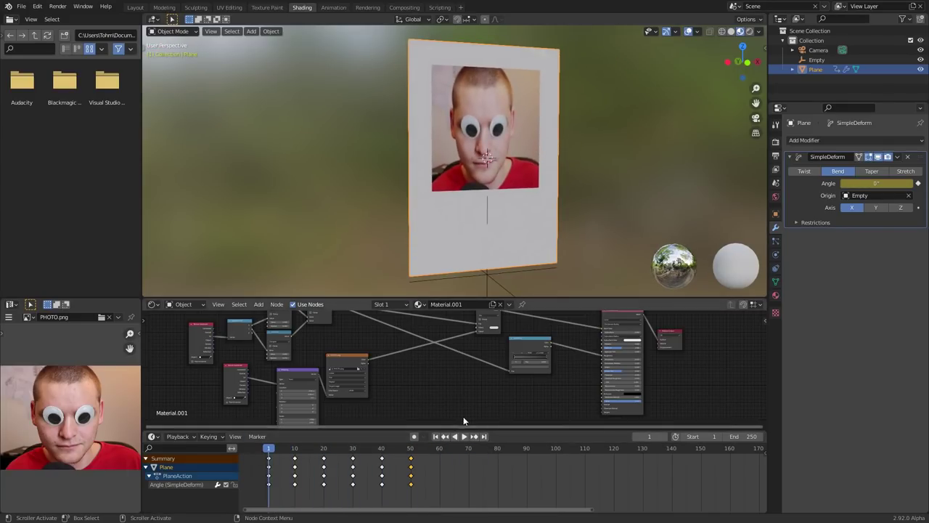
Step: Duplicate all bend keyframes from frames 1–50 to about frames 70–119 and preview the repeated motion
drag(504, 431, 504, 422)
middle_drag(547, 464, 512, 464)
scroll(511, 464, down, 3)
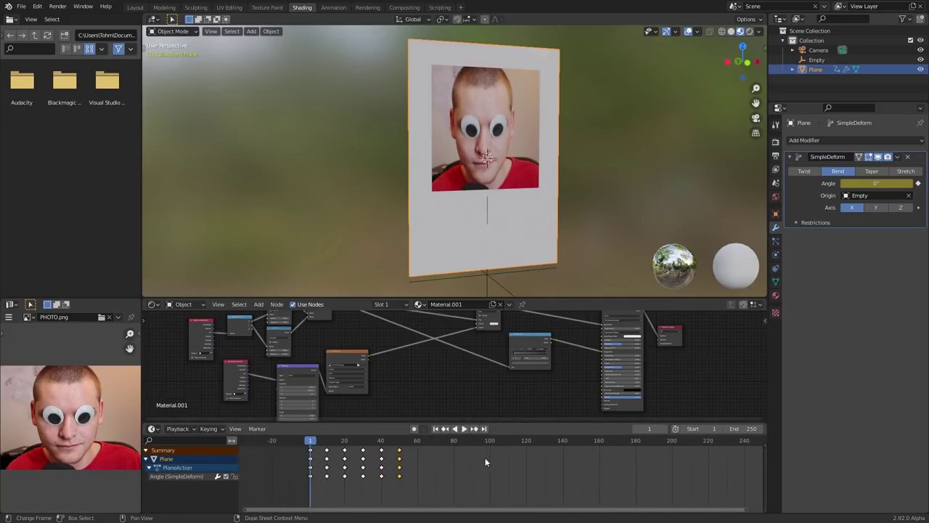
drag(433, 490, 310, 451)
key(shift+d)
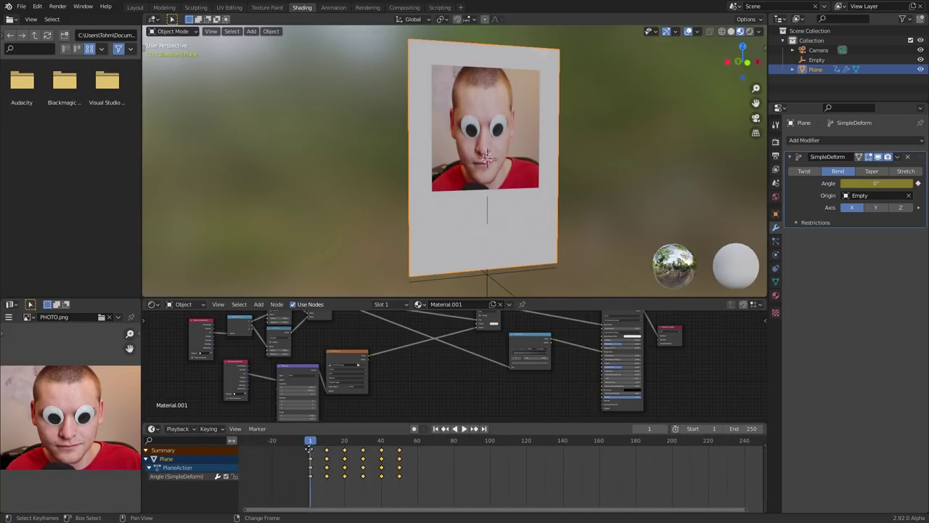
click(436, 463)
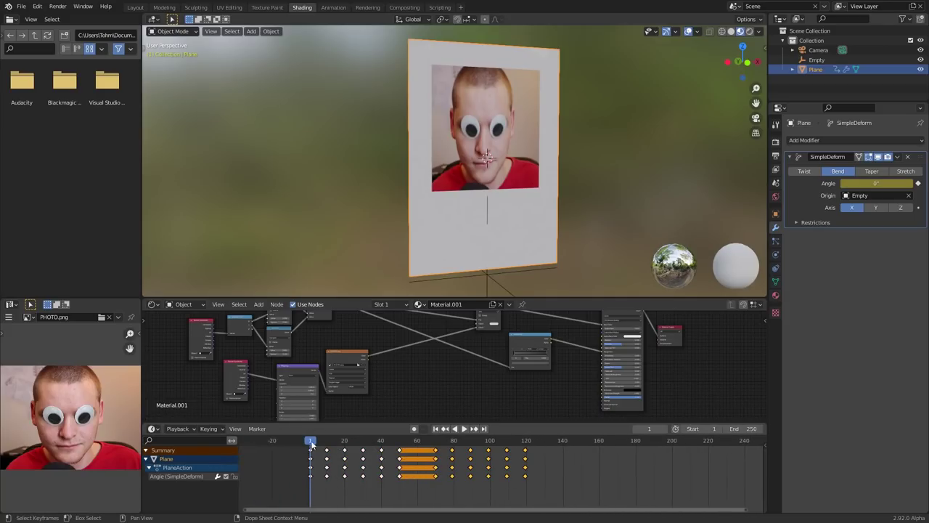
click(402, 441)
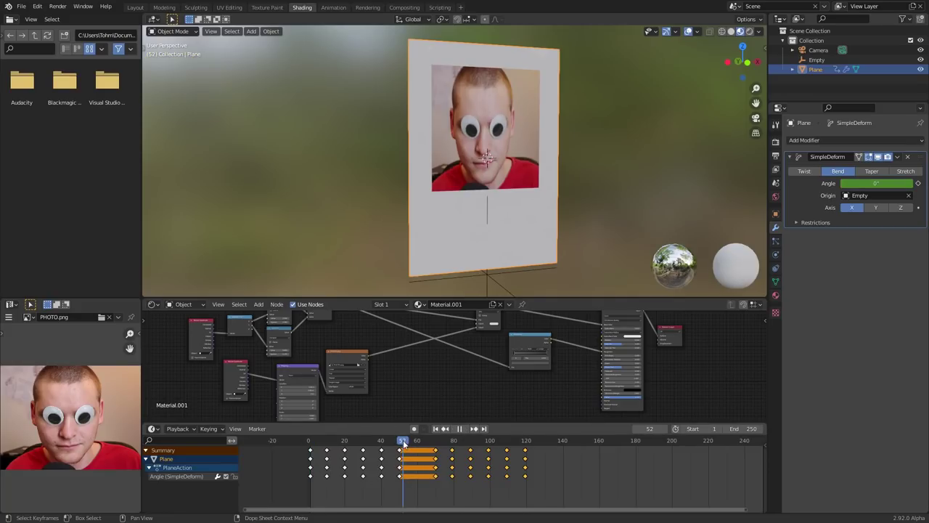
scroll(413, 467, up, 2)
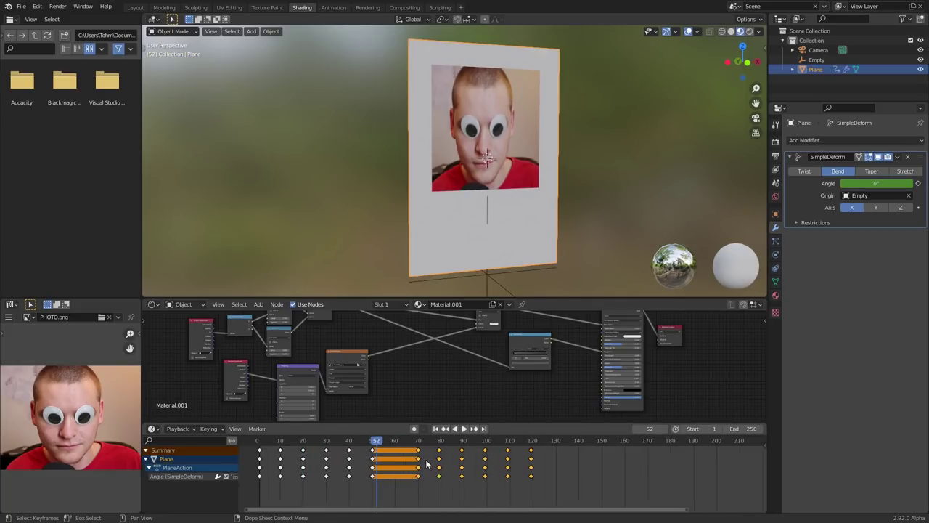
key(space)
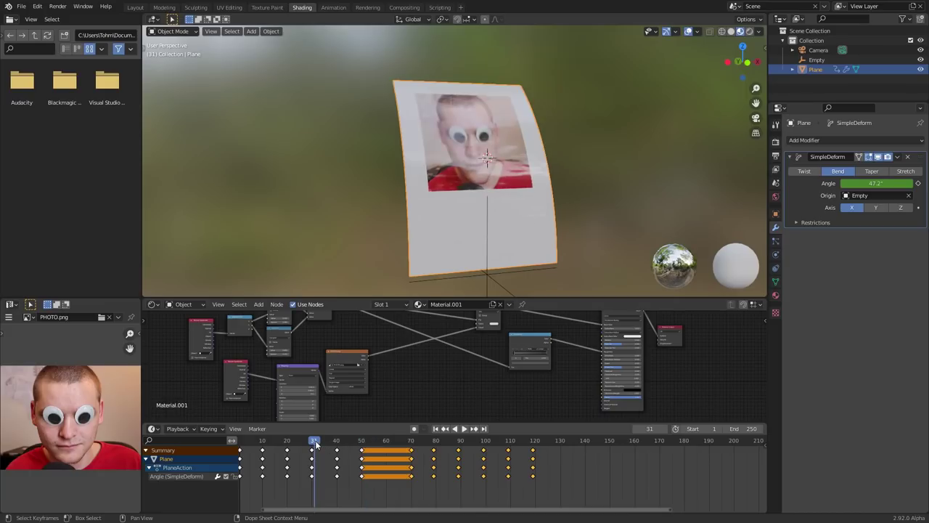
key(space)
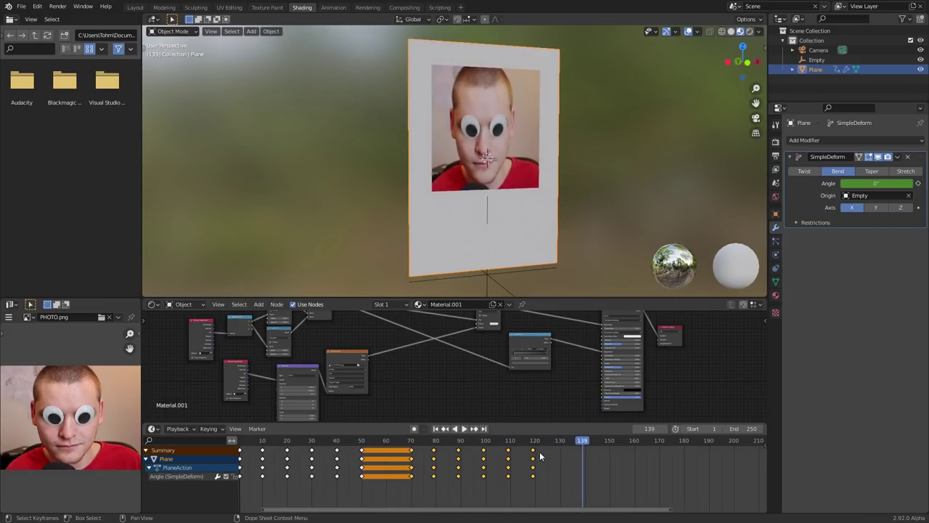
Step: Duplicate the second group of bend keyframes to about frames 138–187
scroll(541, 450, down, 2)
key(g)
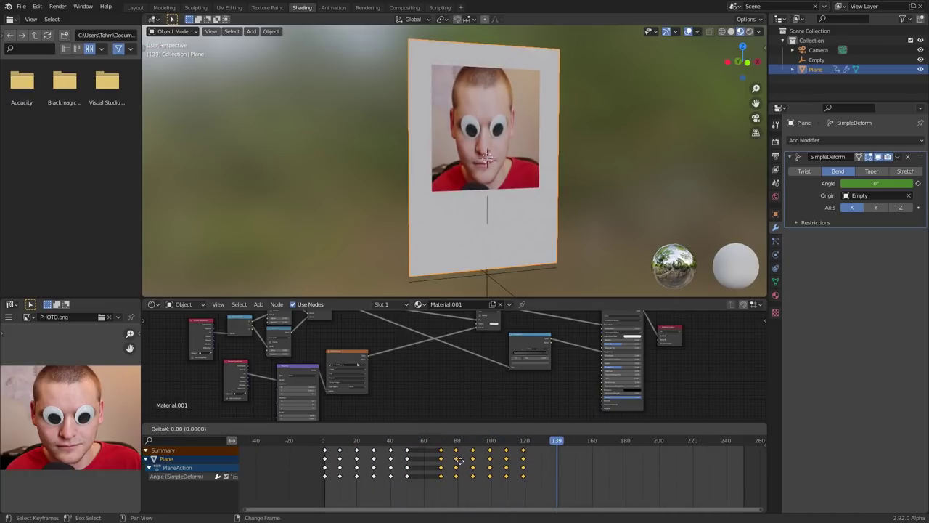
click(576, 466)
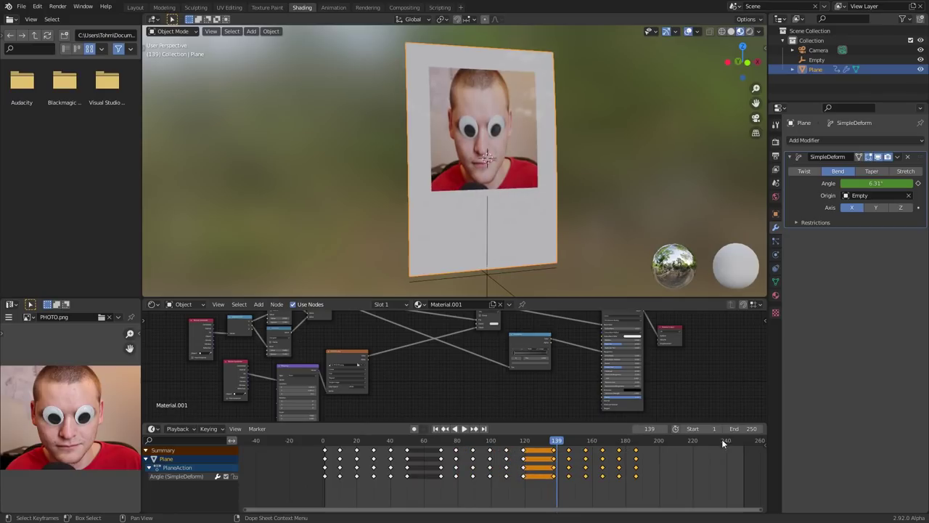
Step: Set the animation's end frame to 300
click(740, 429)
text(300)
key(Return)
Step: Duplicate the third group of bend keyframes to about frames 210–260 and play the animation from the start
scroll(610, 494, down, 1)
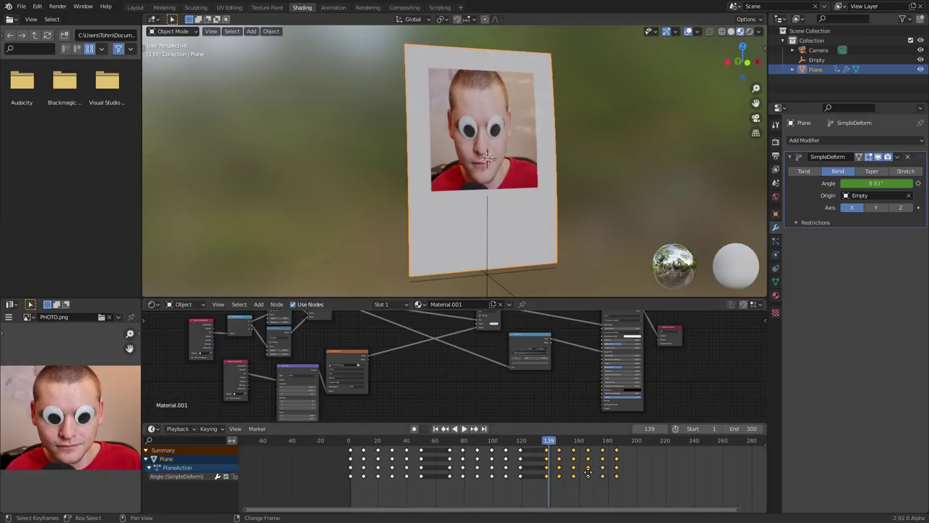
key(shift+d)
click(693, 458)
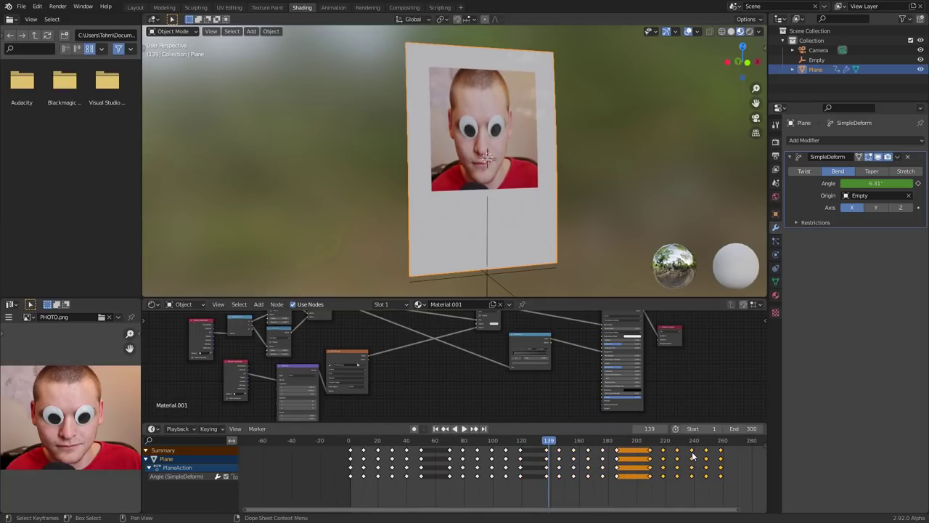
key(shift+Left)
key(space)
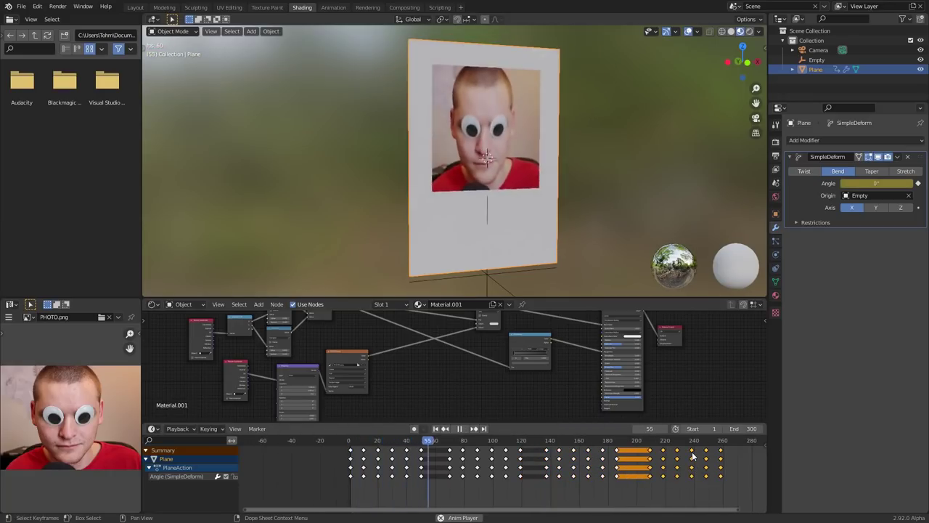
key(space)
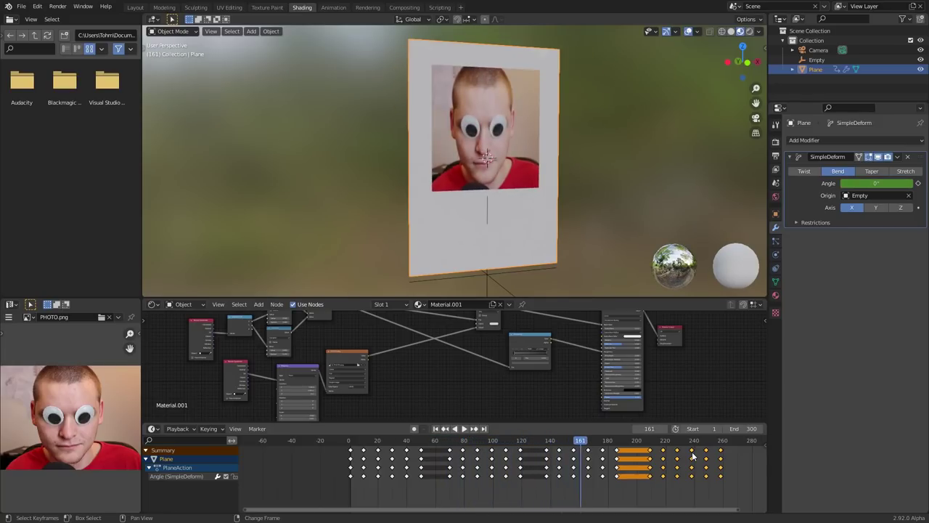
key(shift+Left)
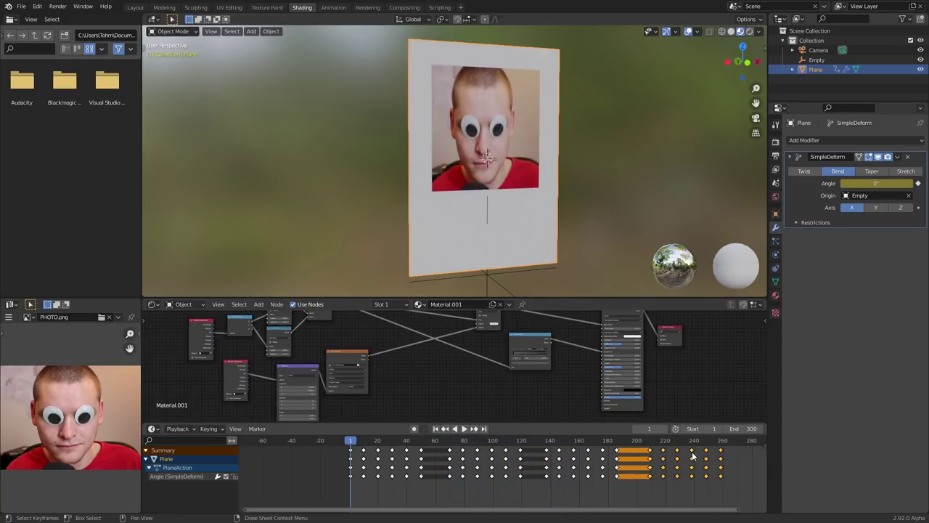
click(490, 263)
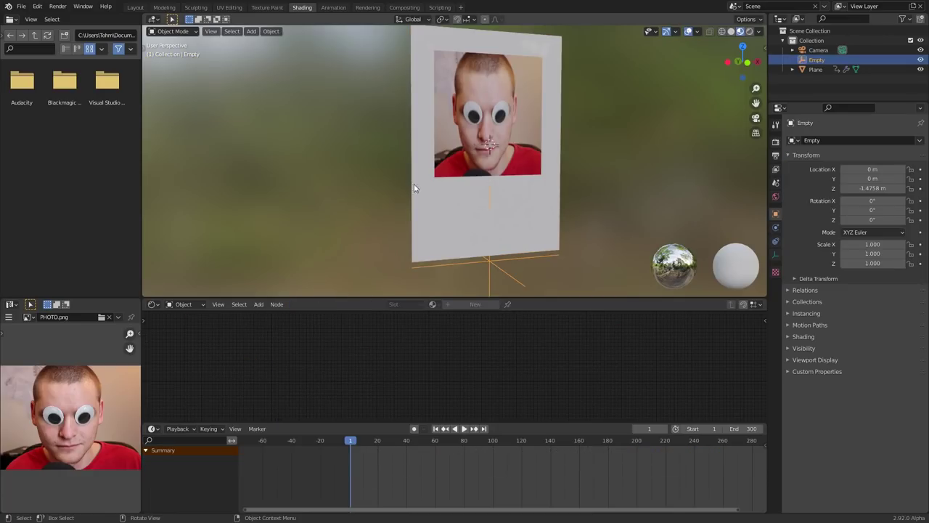
key(Right)
key(Right)
key(Right)
key(Right)
key(Right)
key(Right)
key(Right)
key(Right)
key(Right)
key(Right)
key(Right)
key(Right)
key(Right)
key(Right)
key(Right)
key(Right)
key(Right)
key(Right)
key(Right)
key(g)
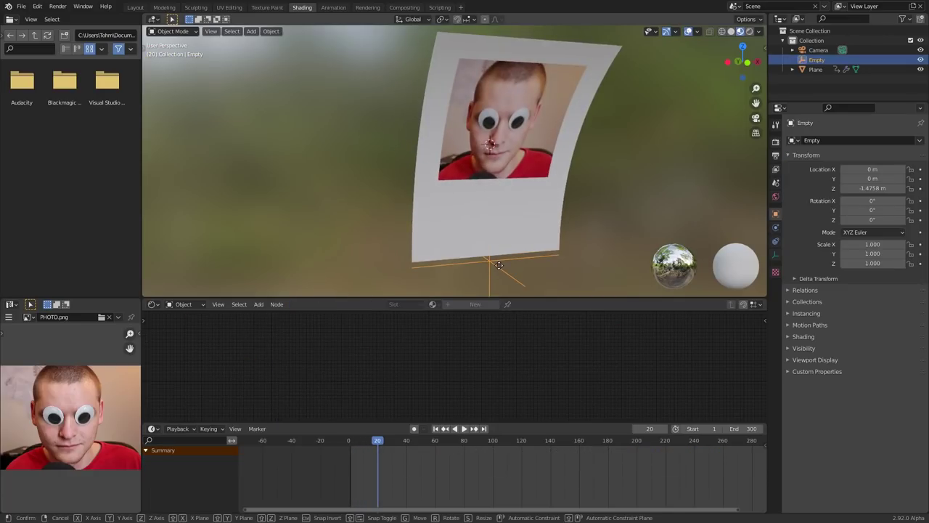
right_click(512, 113)
key(shift+Left)
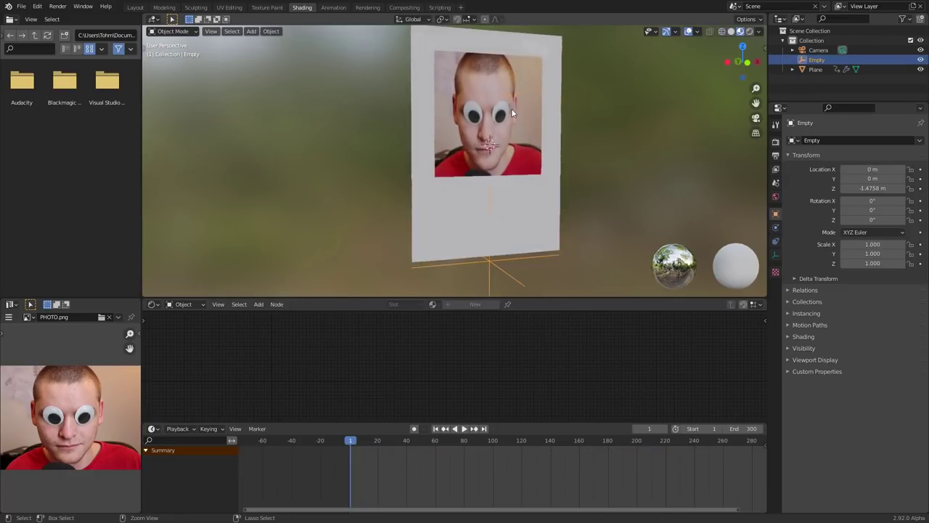
Step: Keyframe the Empty's location at frame 56, during the pause after the first group of bend keyframes
click(478, 155)
key(space)
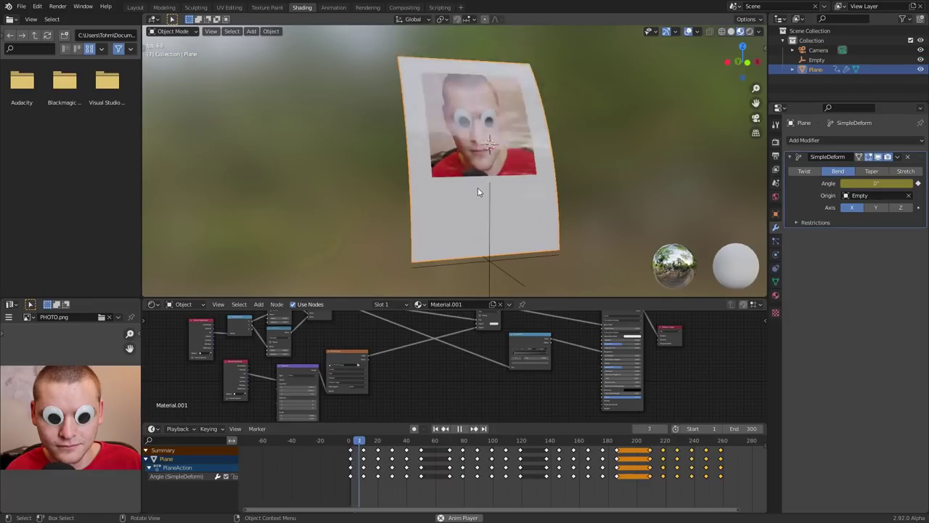
click(494, 262)
key(i)
click(494, 262)
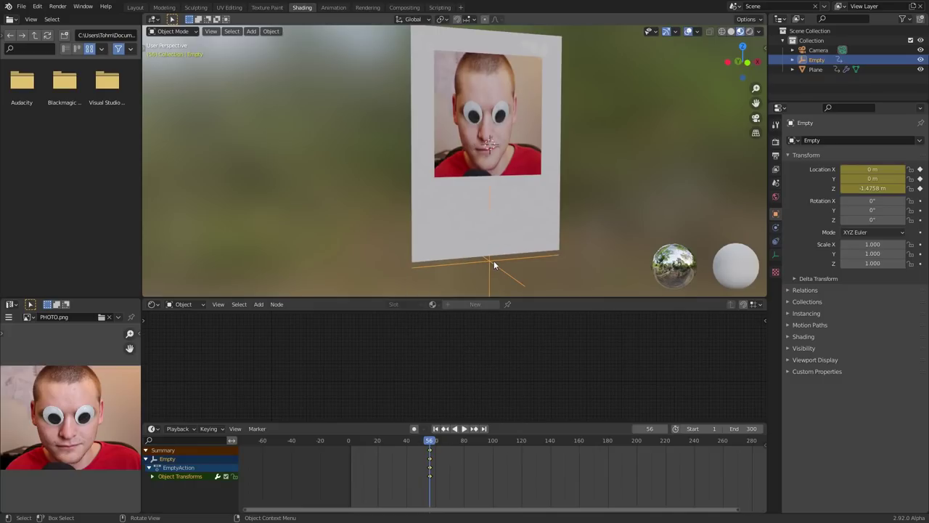
Step: Lower the Empty to about -1.842 m on Z with a location keyframe at frame 57 and preview the animation from the start
key(Right)
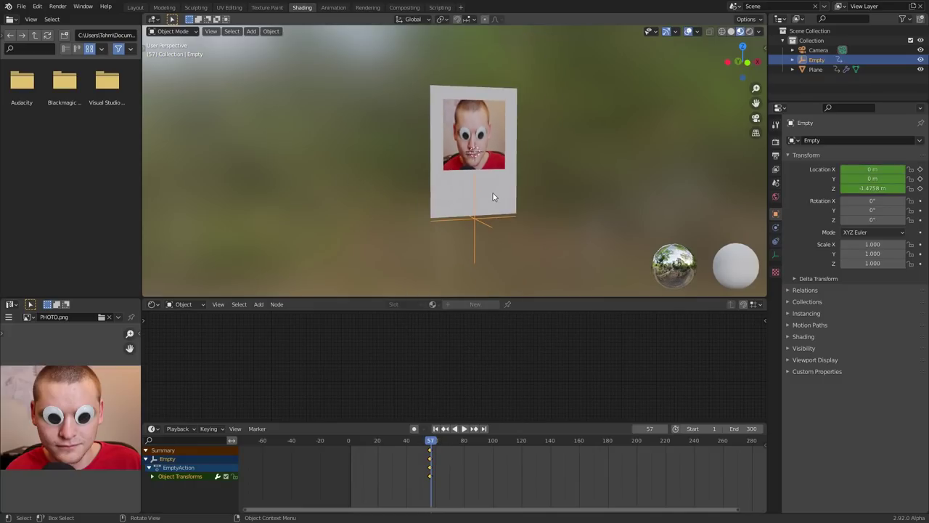
key(g)
key(z)
click(489, 197)
key(i)
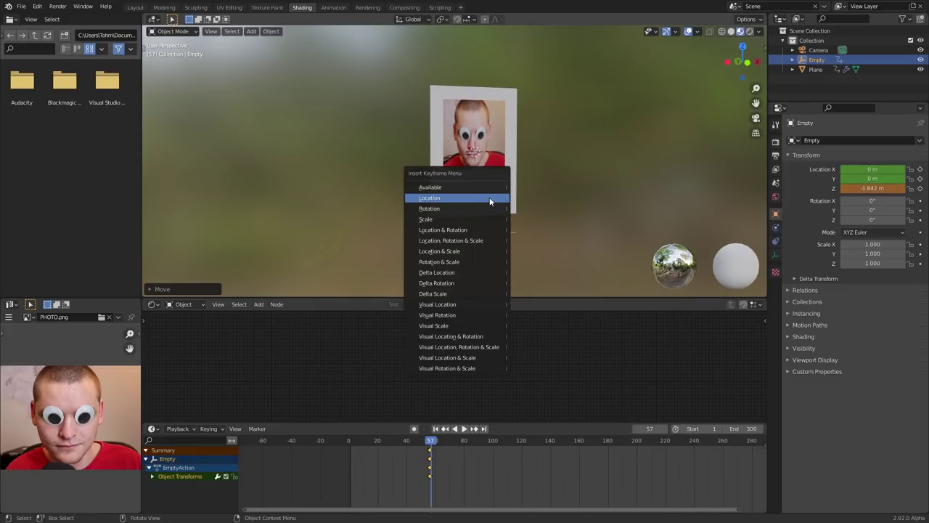
click(490, 197)
key(shift+Left)
key(space)
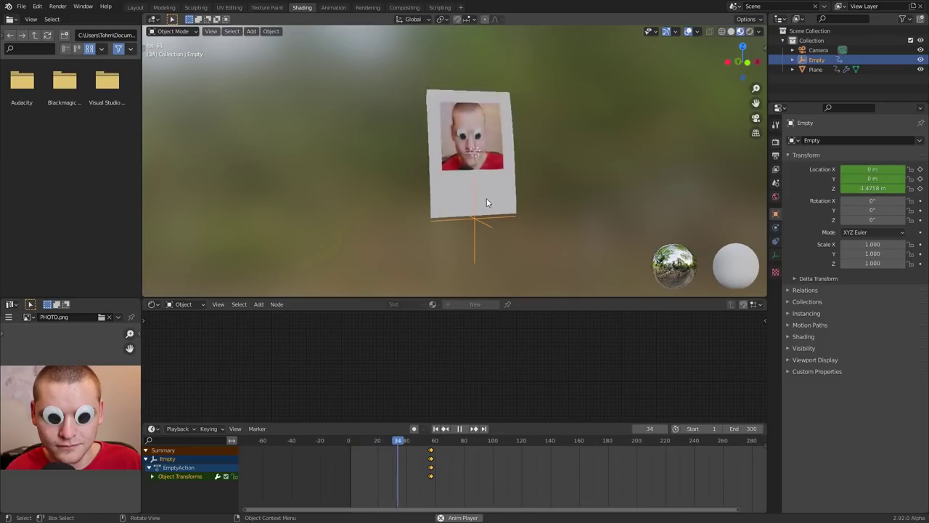
key(space)
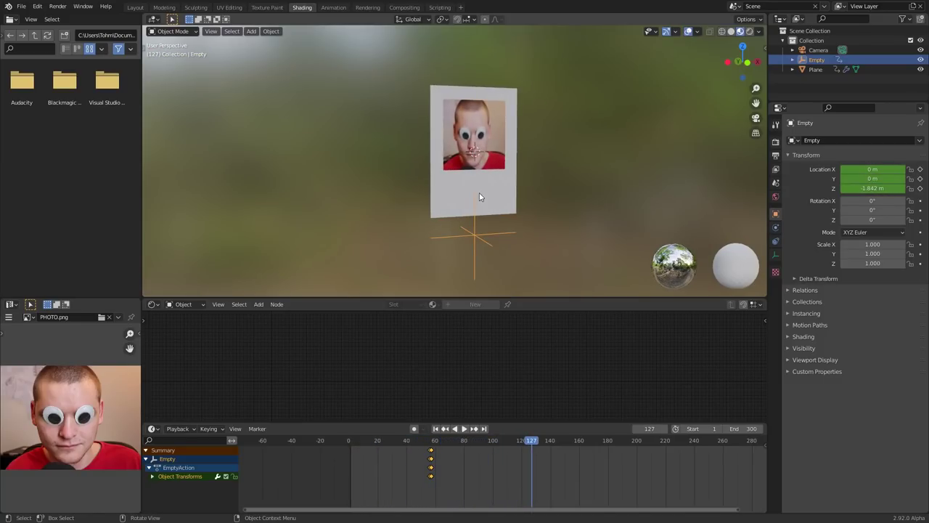
Step: Lower the Empty to about -2.48 m on Z with a location keyframe at frame 57 and preview the bend
click(431, 441)
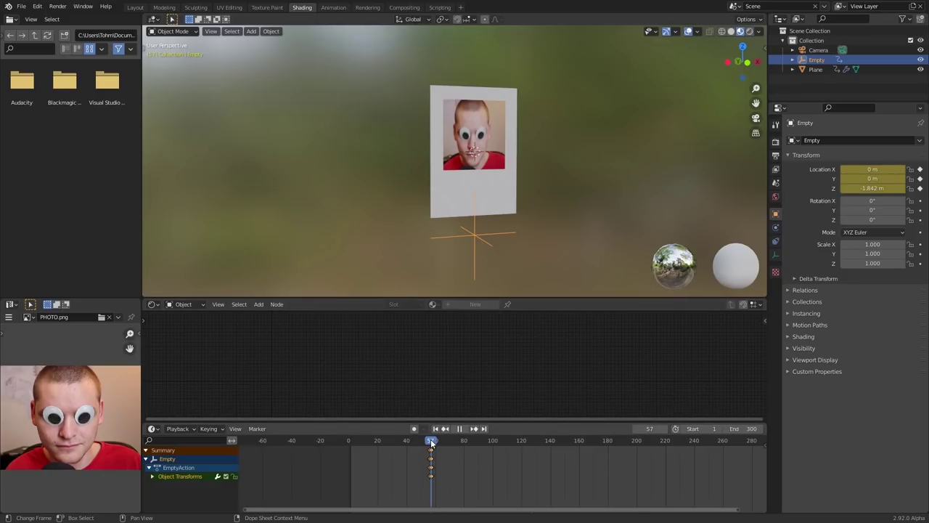
scroll(422, 452, up, 5)
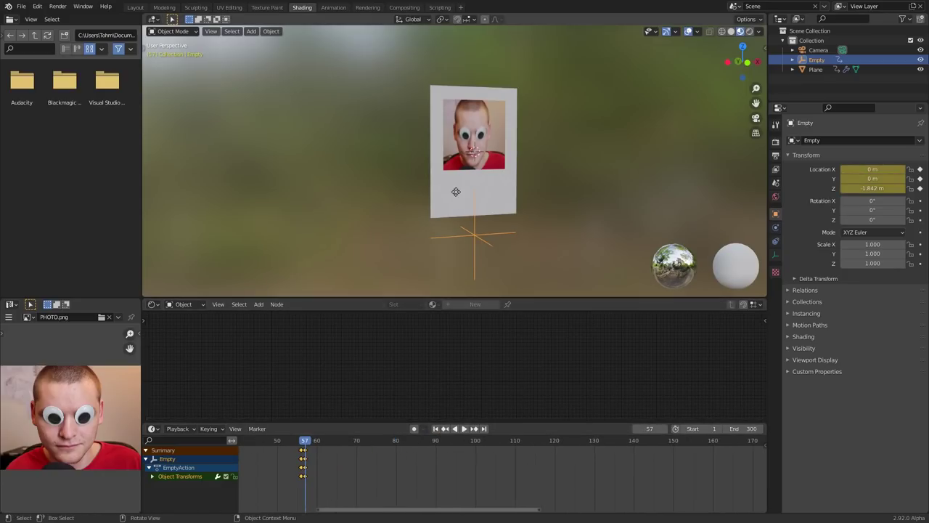
key(g)
key(z)
click(460, 219)
key(i)
click(460, 220)
key(space)
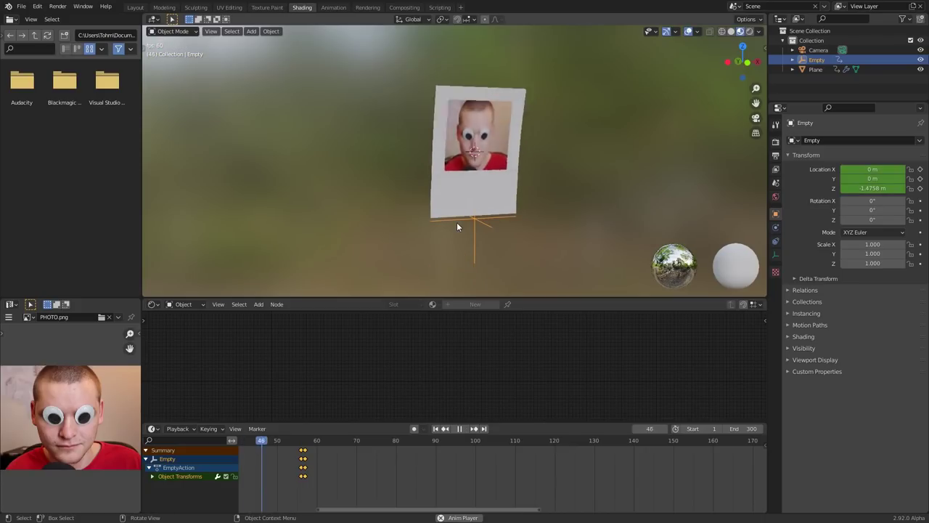
key(space)
Step: Keyframe the Empty's location at frame 118, near the end of the plane's second group of bend keyframes
click(483, 211)
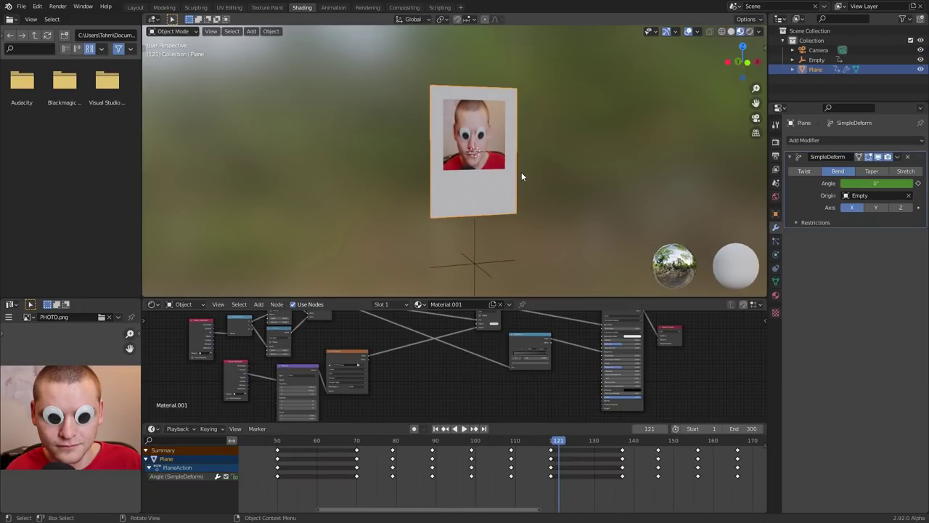
click(476, 263)
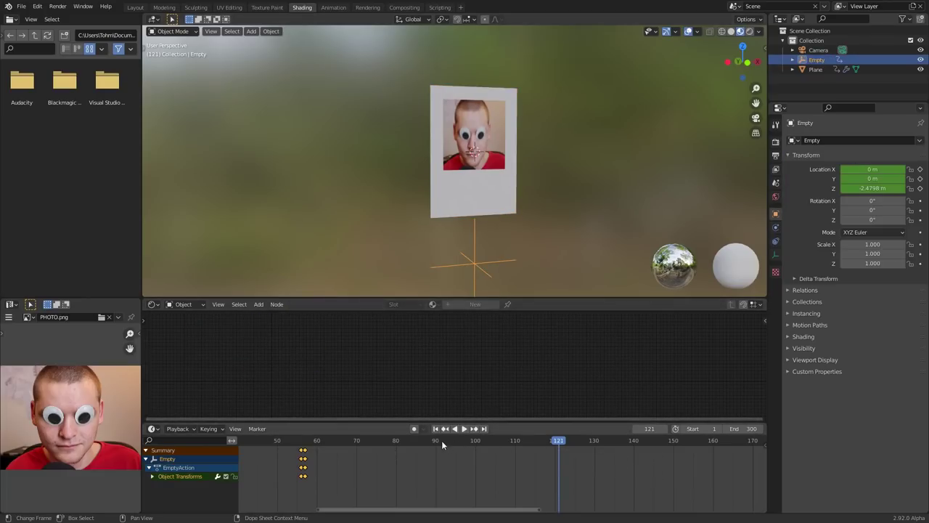
key(space)
click(356, 442)
drag(355, 443, 548, 423)
key(space)
key(i)
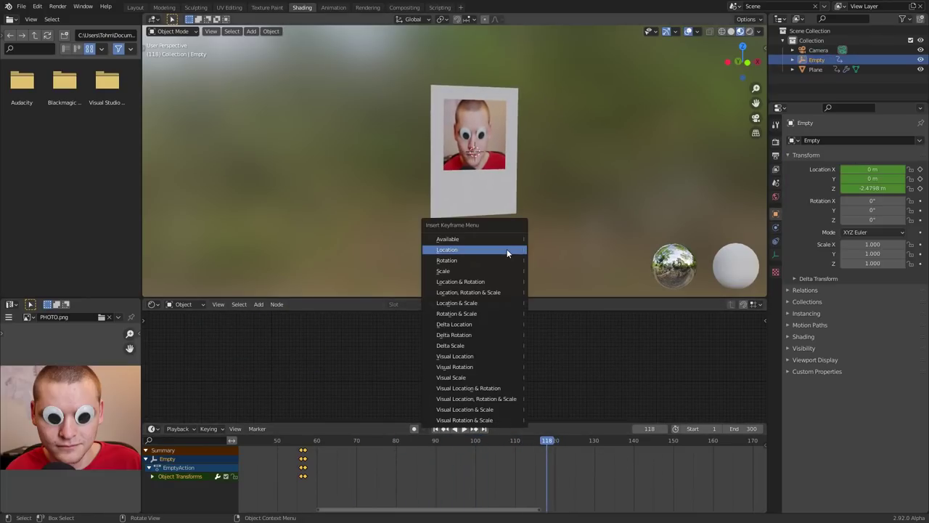
click(507, 249)
Step: Raise the Empty along Z to about -1.58 m at frame 119 and keyframe its location
key(Right)
key(g)
key(z)
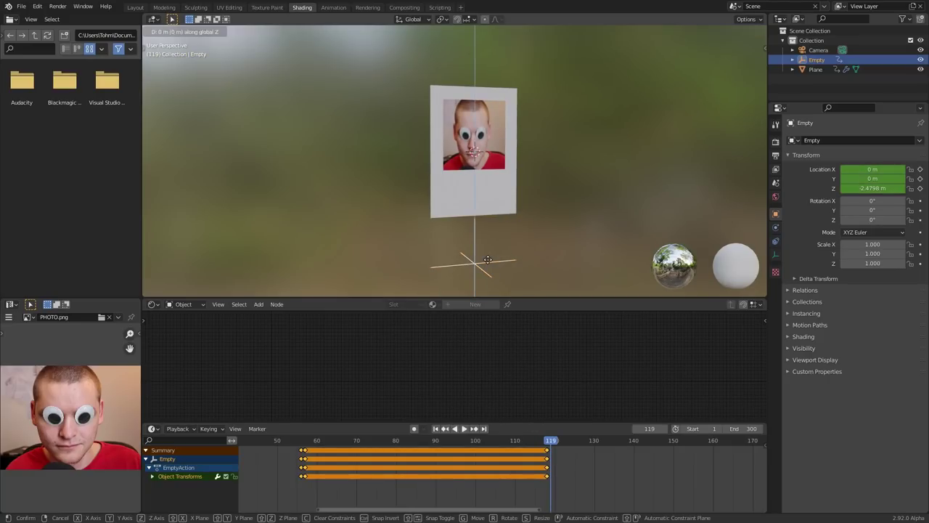
click(486, 218)
key(i)
click(487, 223)
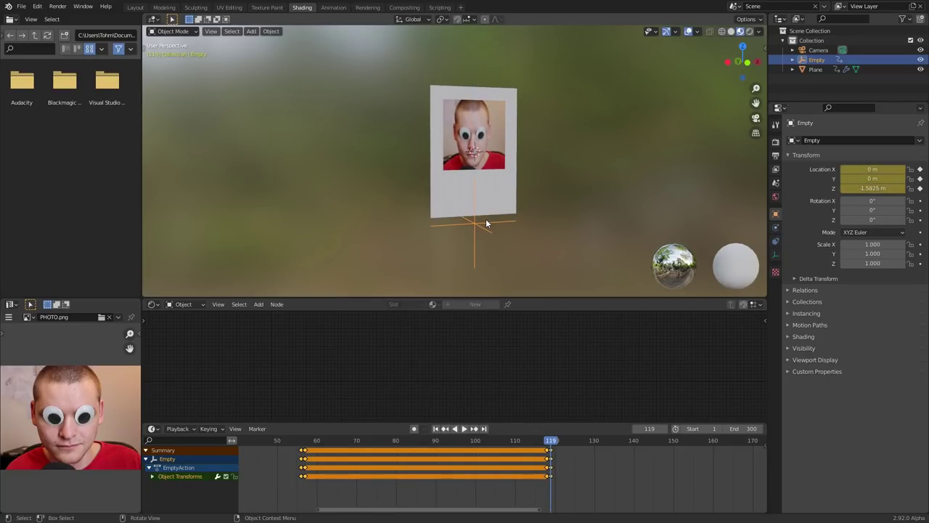
key(space)
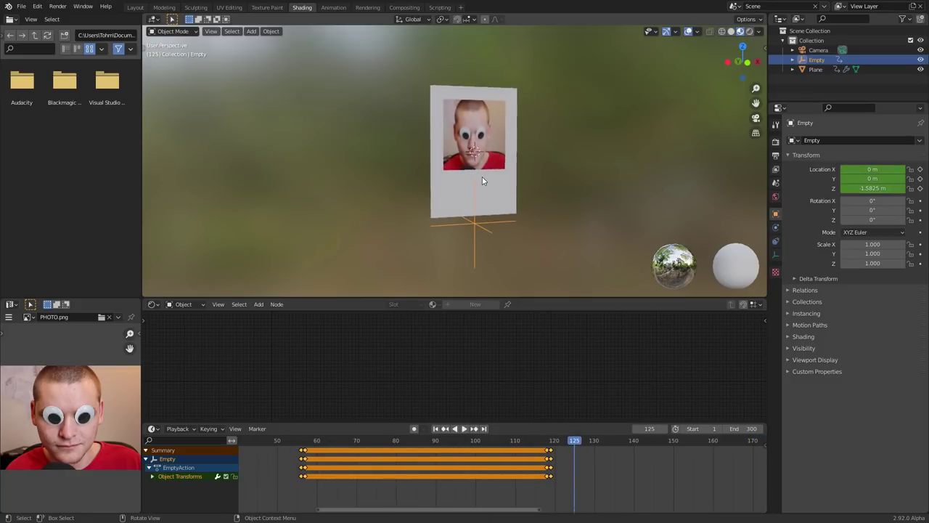
Step: Return to frame 1 and insert a Bright/Contrast node on the PHOTO.png texture's Color output in the plane's material
click(467, 187)
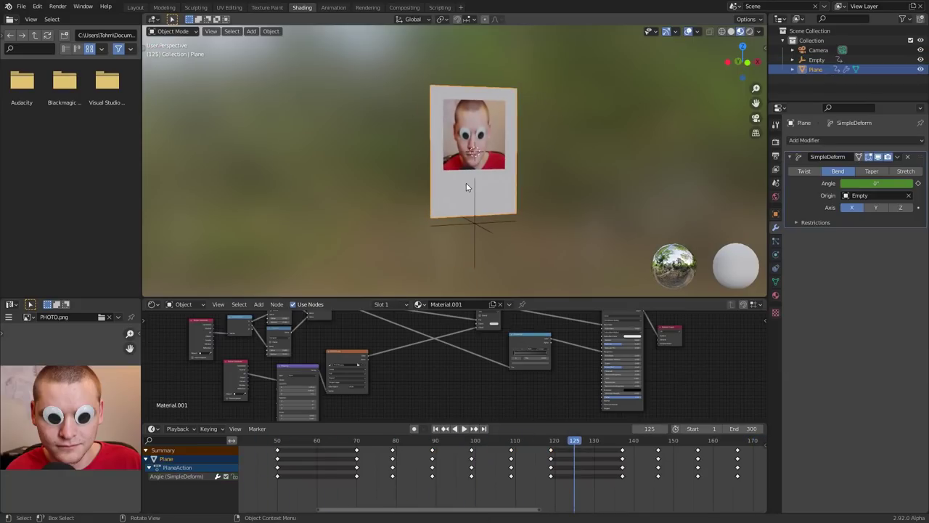
key(shift+Left)
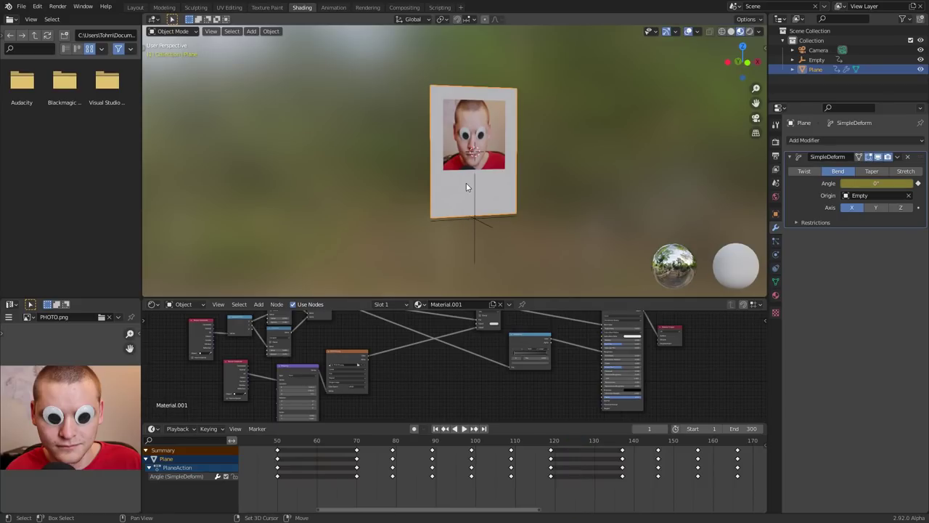
scroll(462, 369, up, 3)
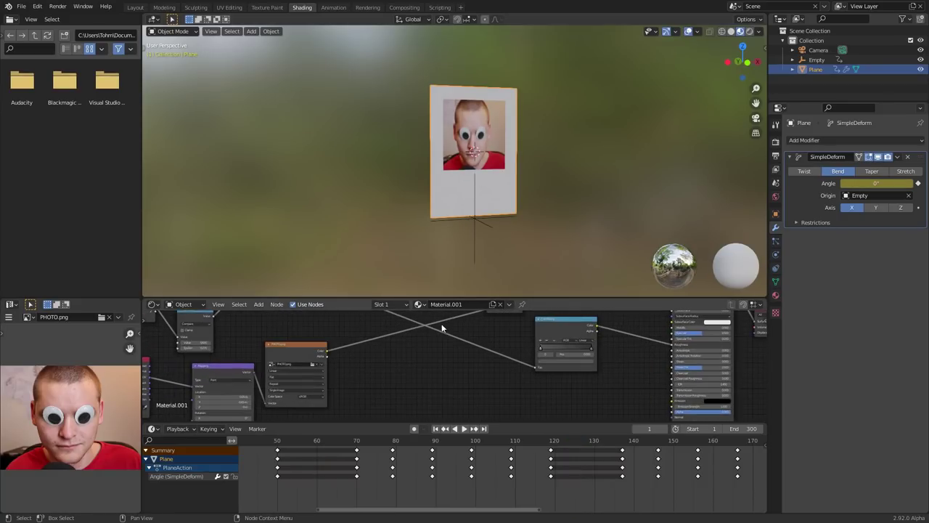
middle_drag(385, 335, 448, 350)
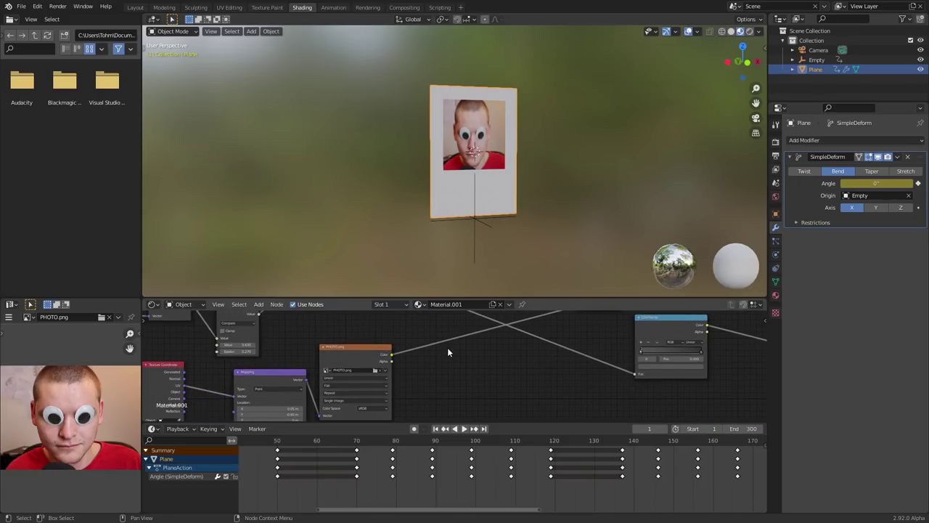
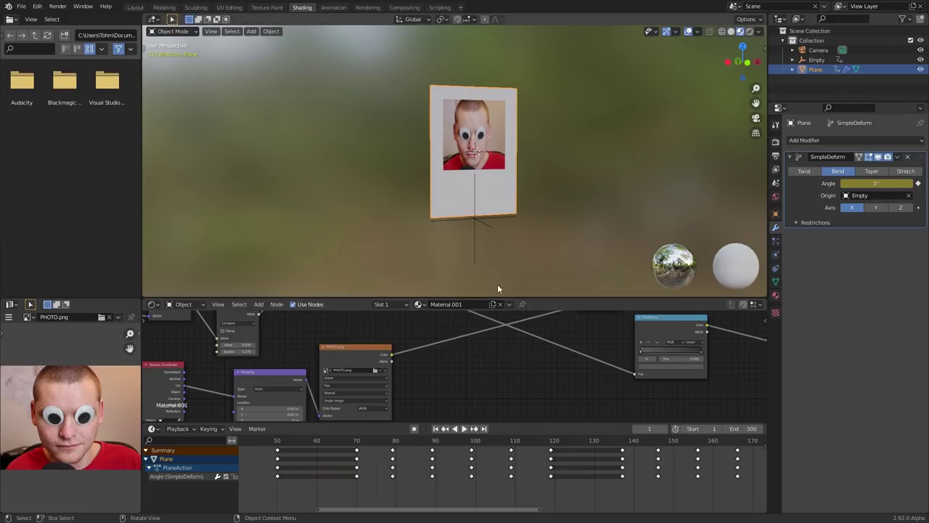
key(Home)
scroll(369, 475, down, 1)
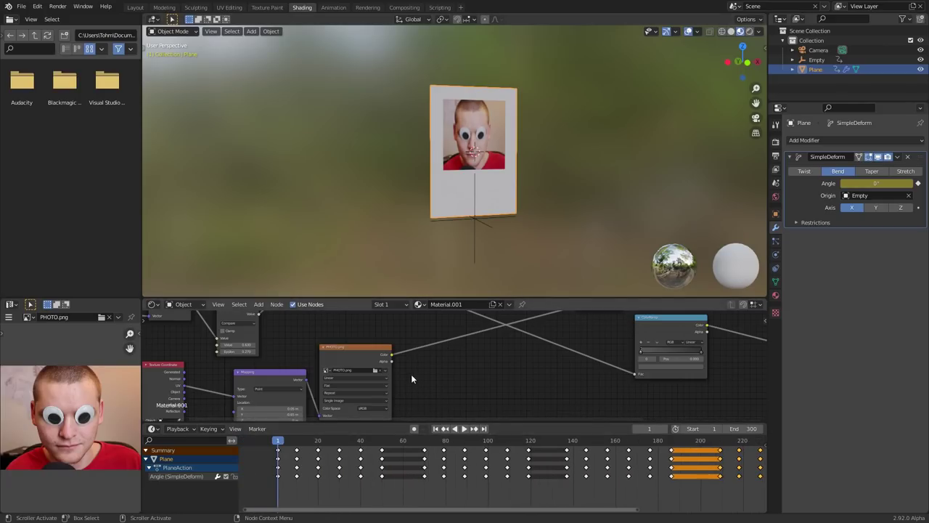
scroll(431, 367, up, 2)
key(shift+a)
click(406, 326)
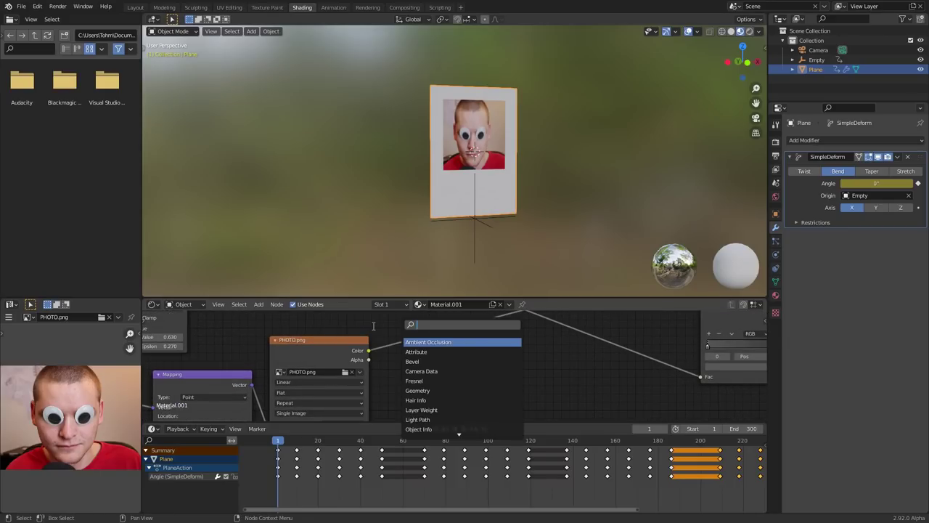
text(con)
key(Return)
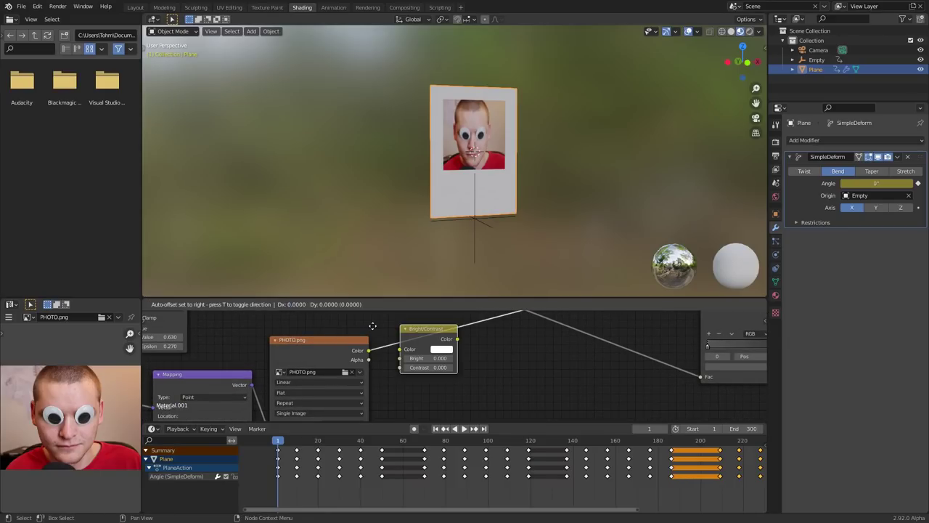
click(372, 326)
Step: Set the Bright/Contrast node's Contrast to -1 and keyframe it at frame 1
scroll(452, 367, up, 2)
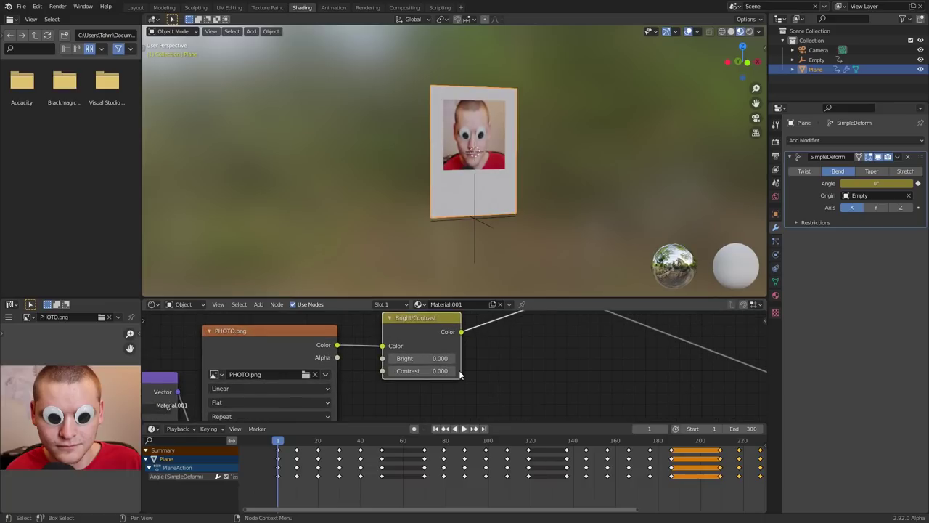
click(446, 371)
text(-1)
key(Return)
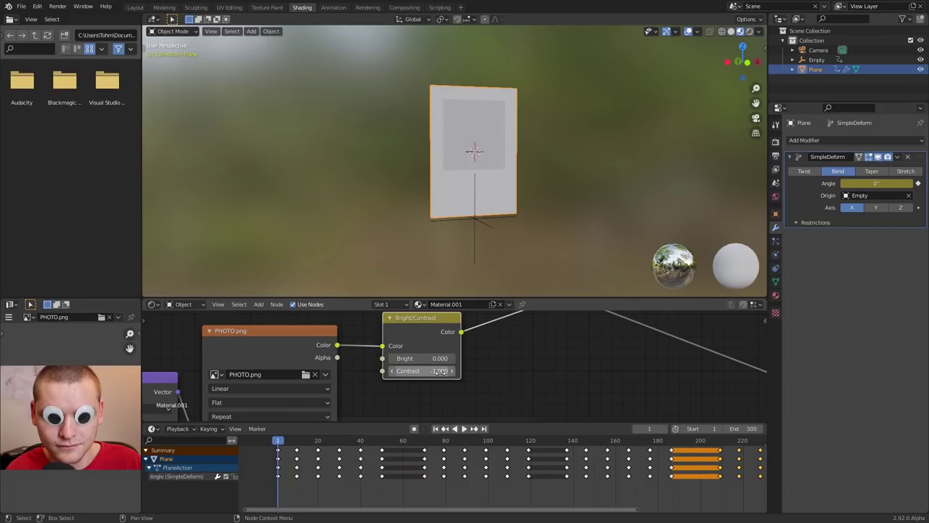
key(ctrl+z)
key(i)
Step: Set the Bright/Contrast node's Contrast to -0.8 at frame 50 and keyframe it
key(space)
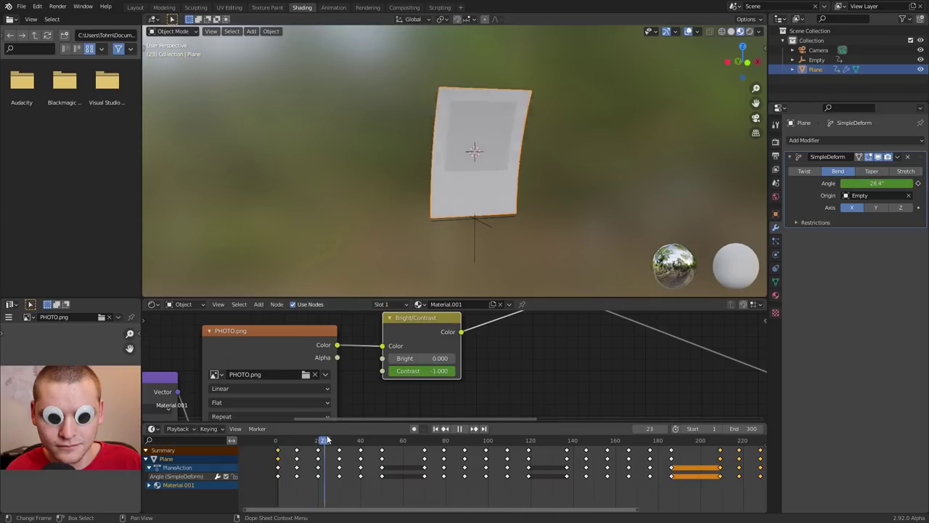
key(space)
drag(326, 440, 382, 440)
click(427, 370)
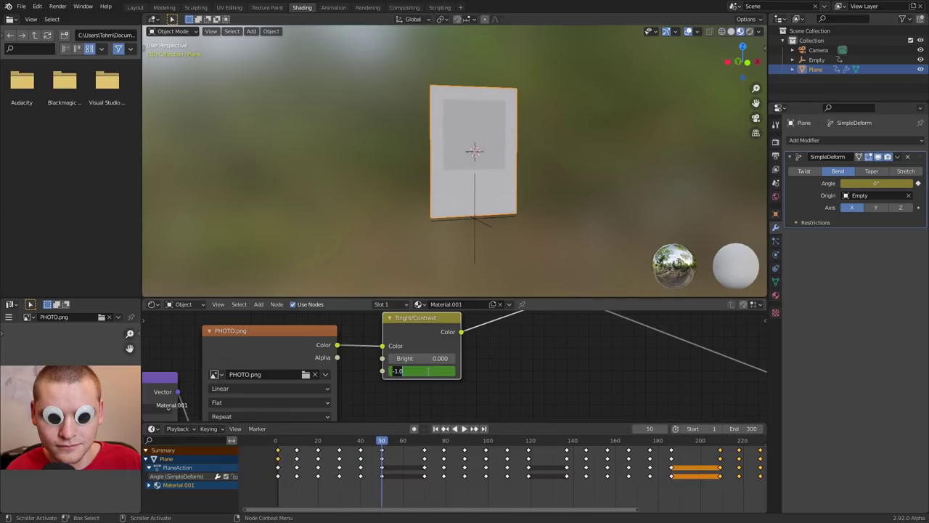
text(-.8)
key(Return)
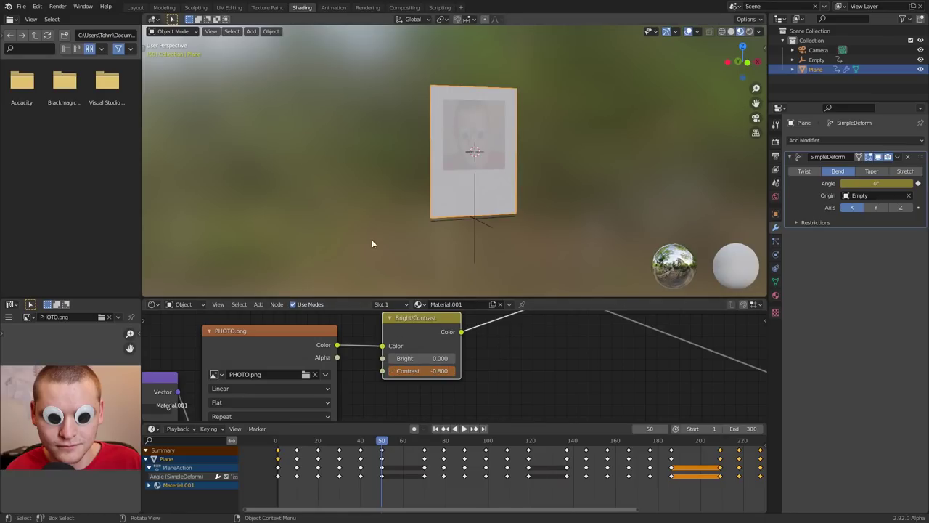
middle_drag(371, 239, 487, 130)
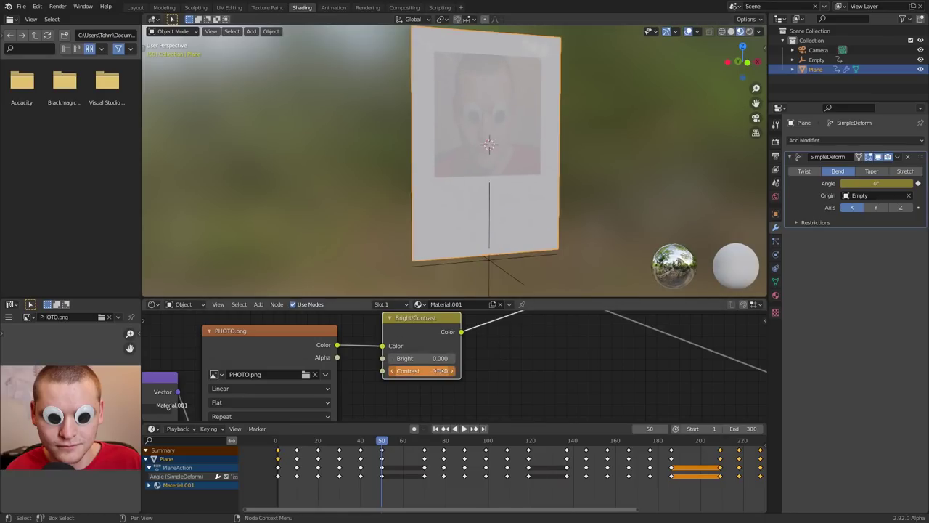
key(i)
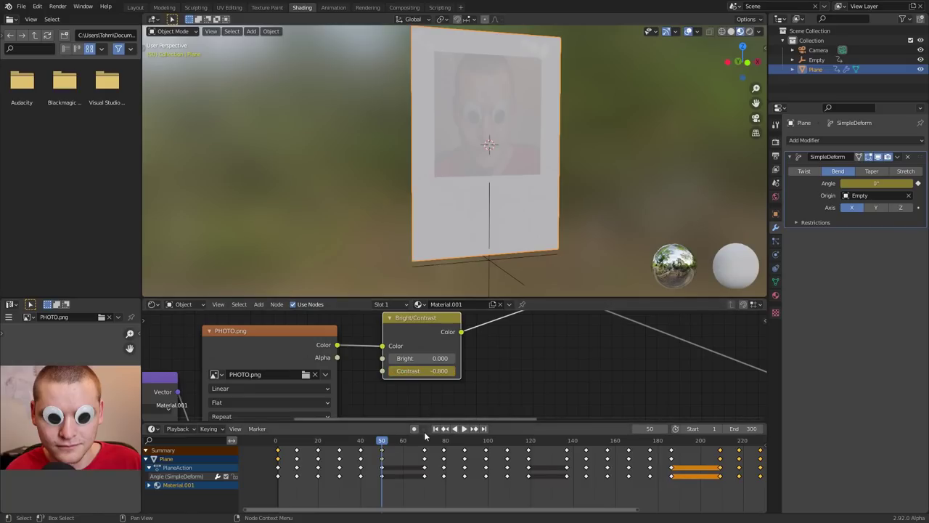
Step: Keyframe the Bright/Contrast node's Contrast at -0.8 on frame 70 and at -0.6 on frame 119
click(425, 440)
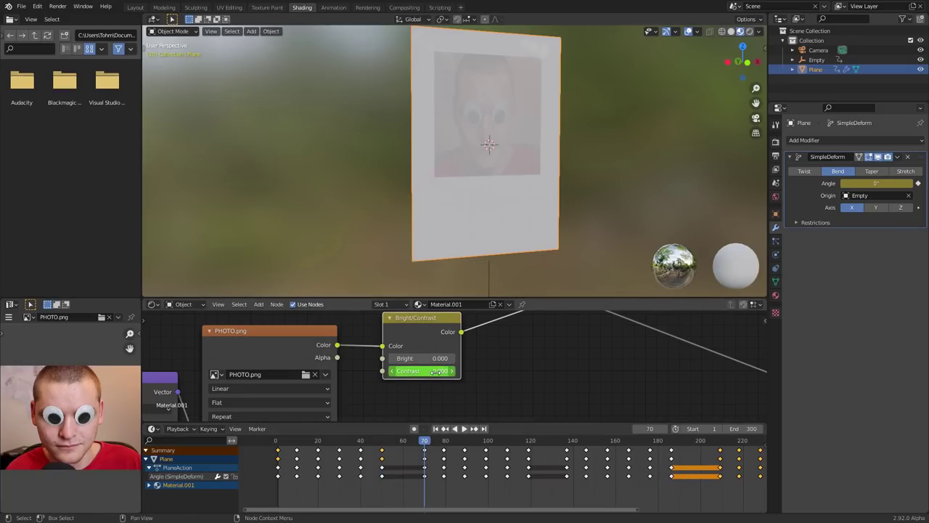
key(i)
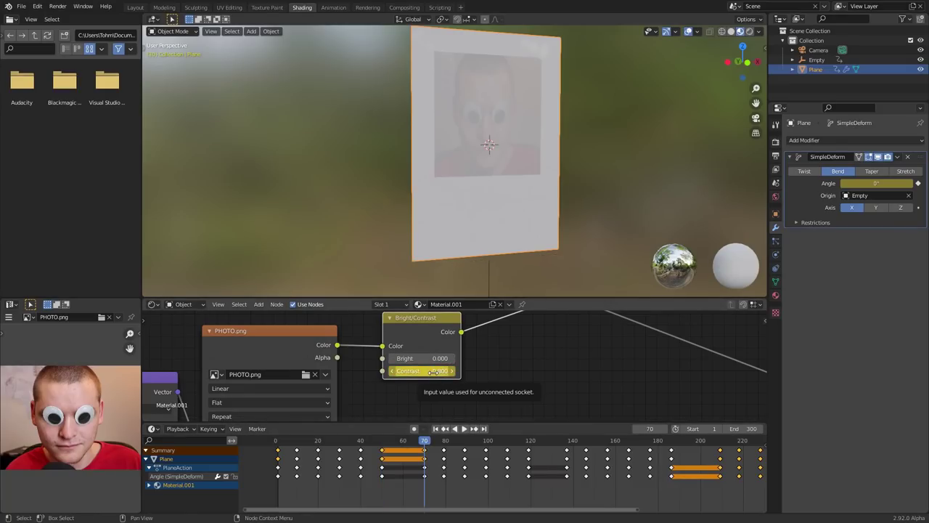
click(530, 443)
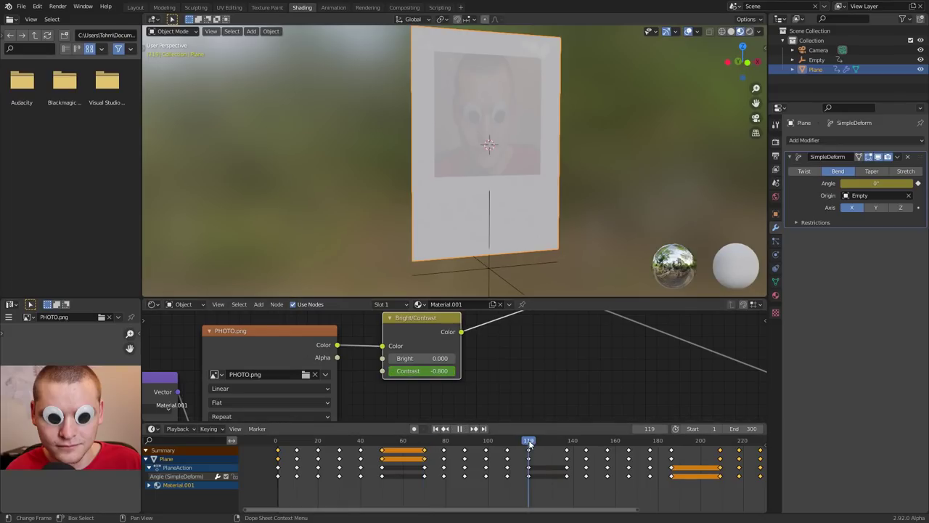
click(425, 371)
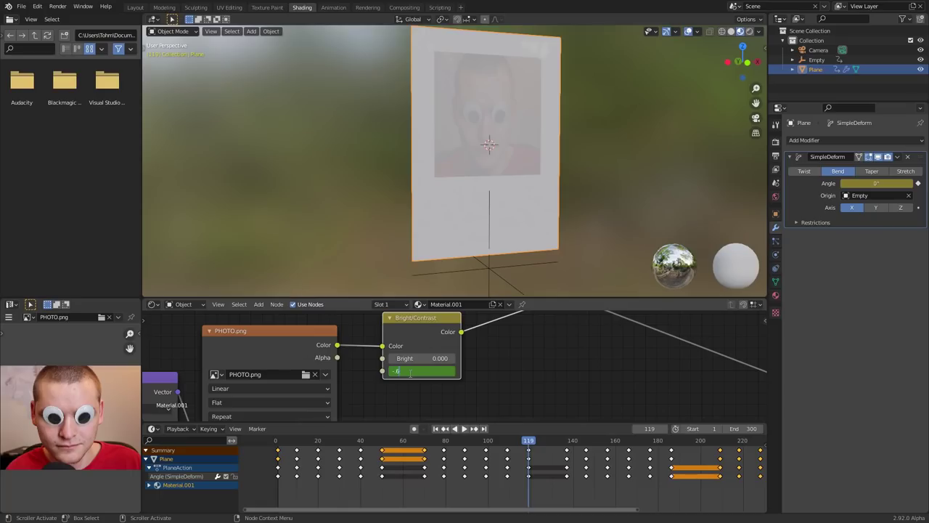
text(-.6)
key(Return)
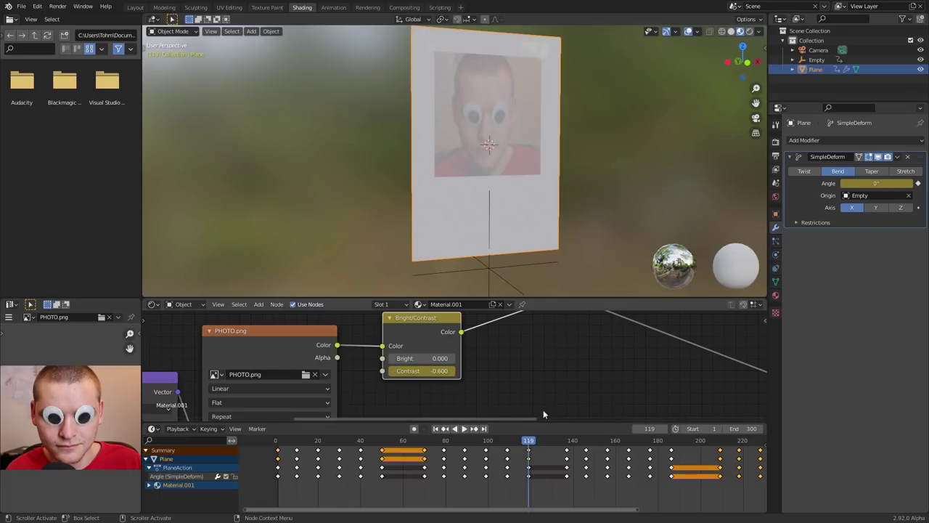
Step: Keyframe the Contrast at -0.6 on frame 137 and at -0.3 on frame 186
click(565, 444)
key(space)
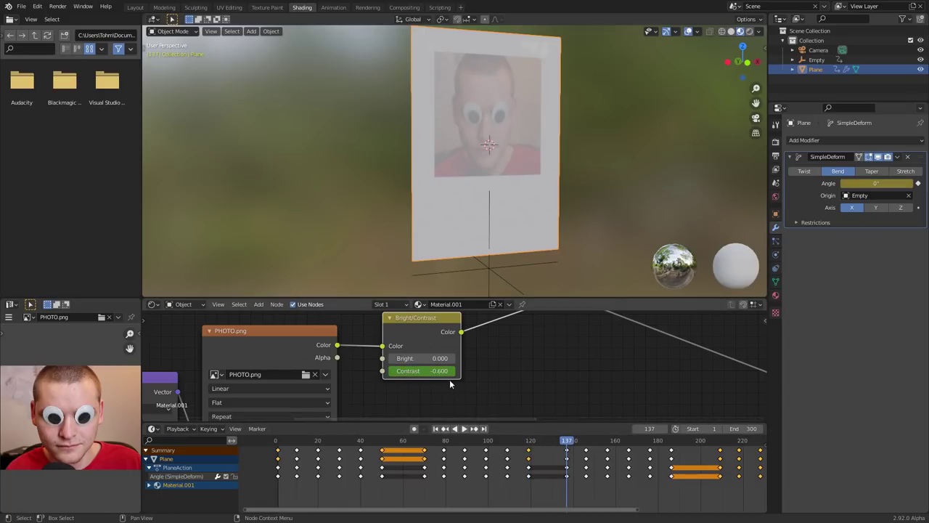
key(i)
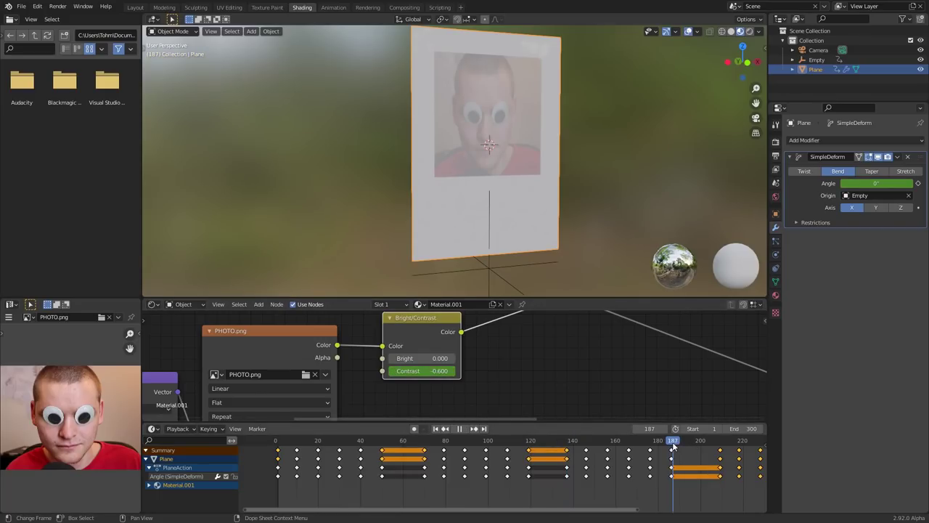
middle_drag(622, 480, 454, 486)
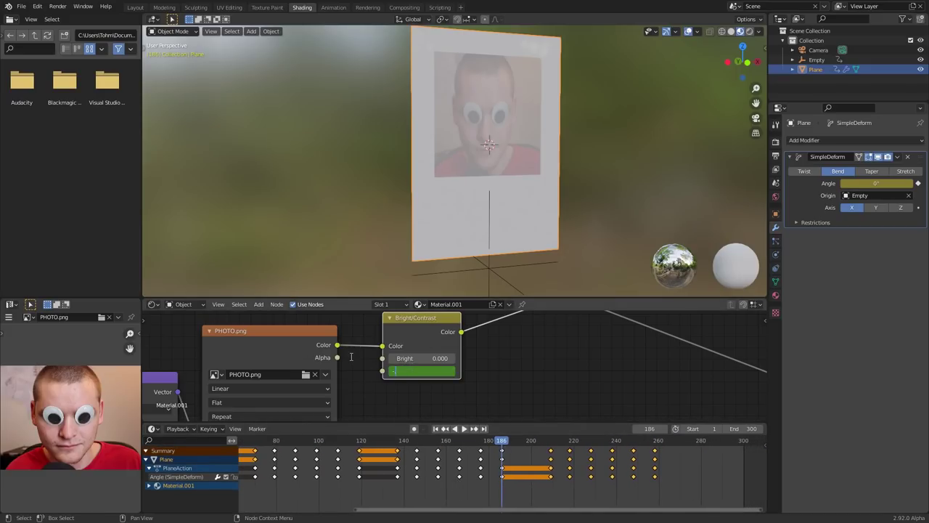
text(0.3)
key(Return)
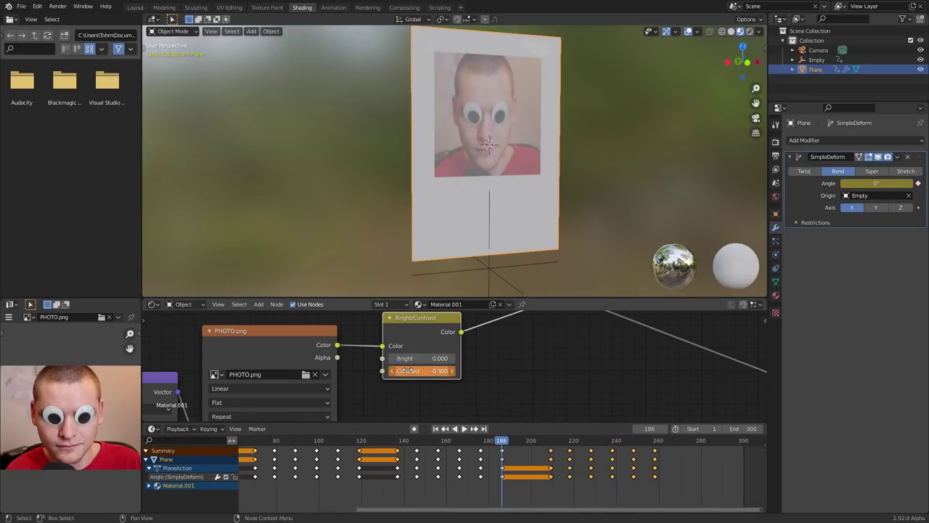
key(i)
Step: Keyframe the Contrast at -0.3 on frame 209 and at 0 on frame 258
click(550, 441)
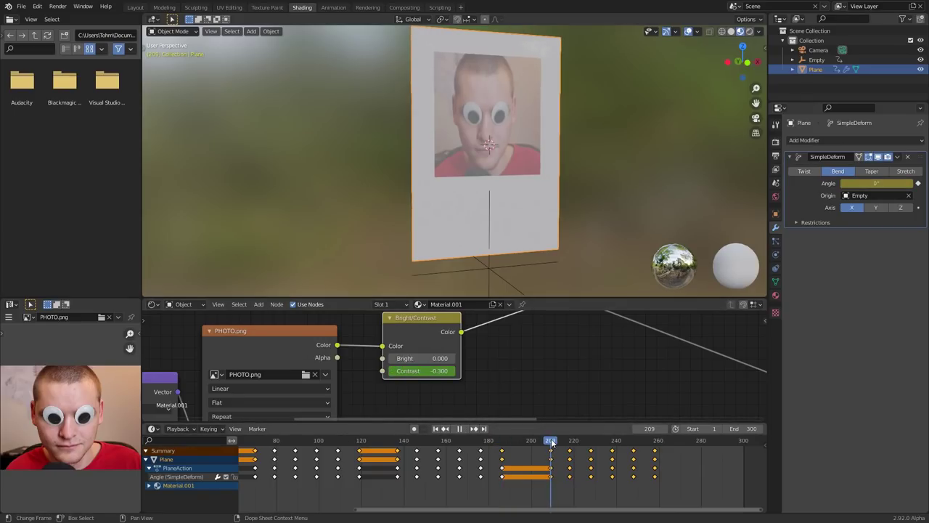
key(i)
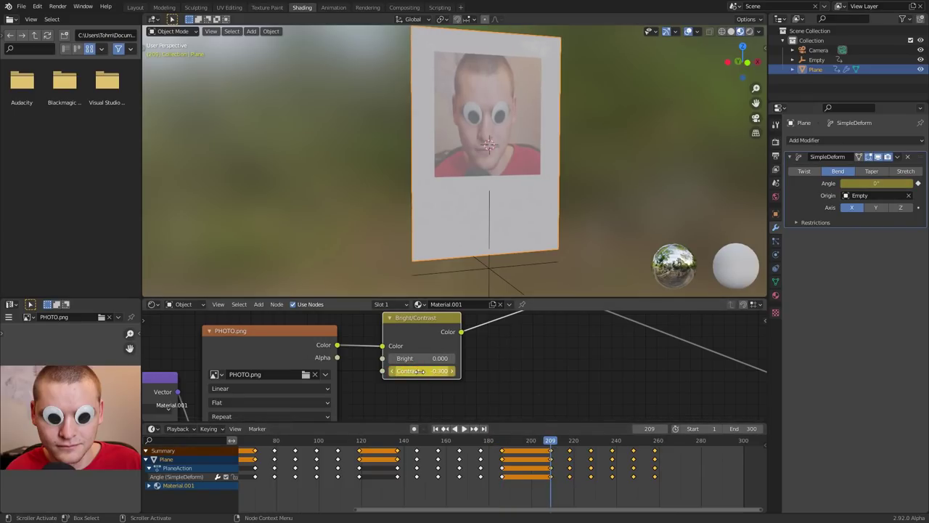
click(658, 442)
drag(655, 444, 655, 444)
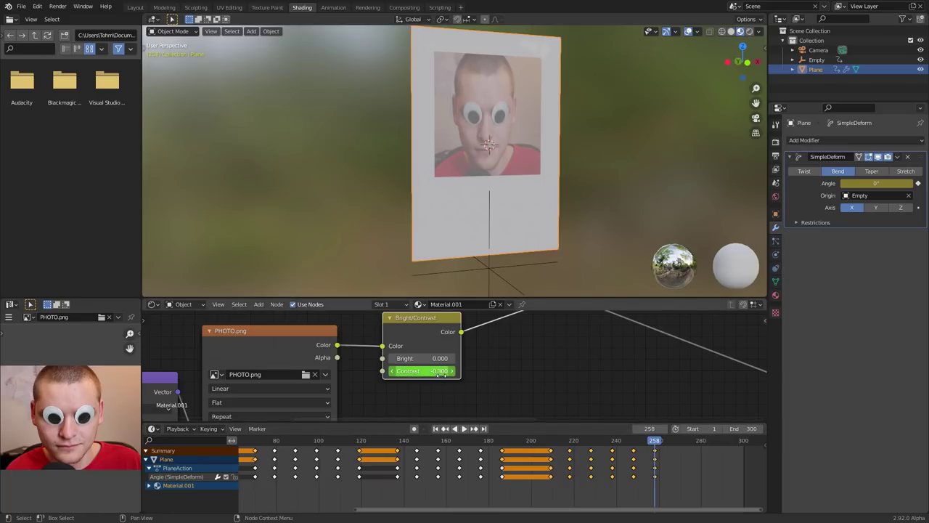
key(Return)
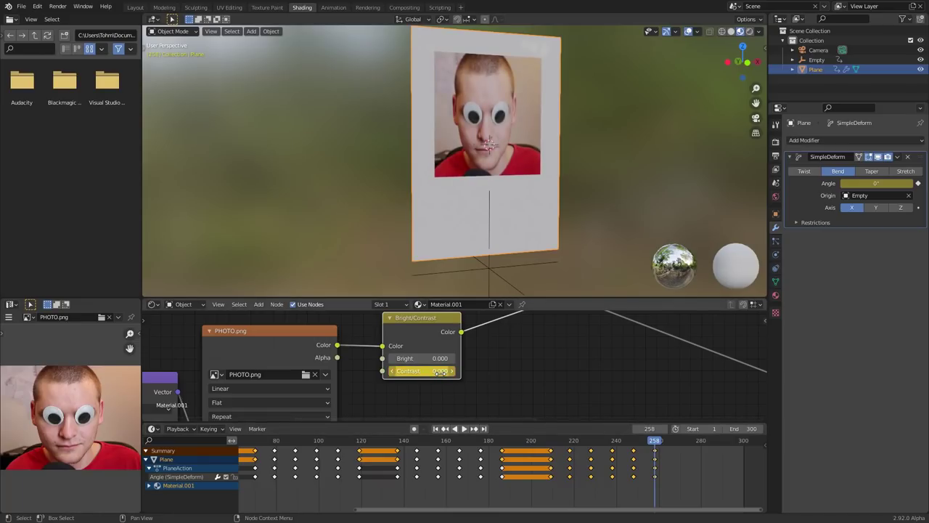
Step: Play back the animation to review how the photo's contrast develops over time
key(space)
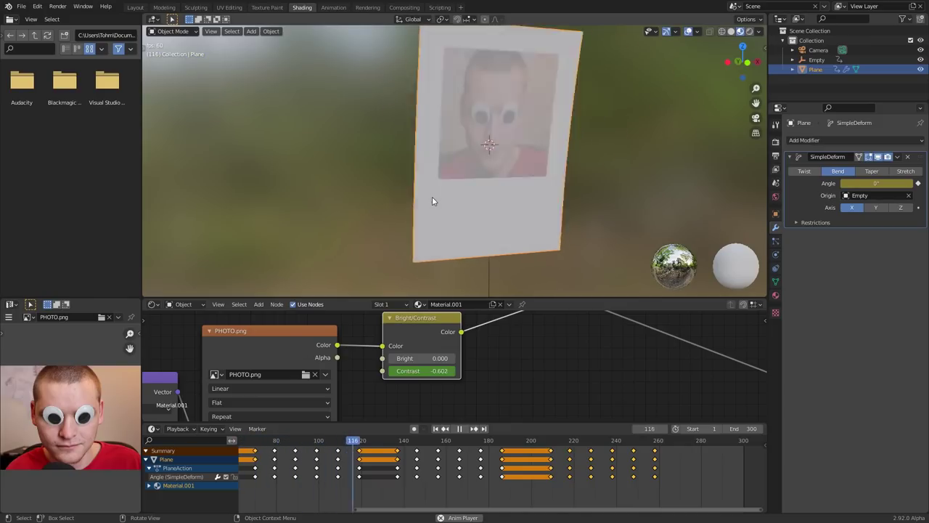
key(space)
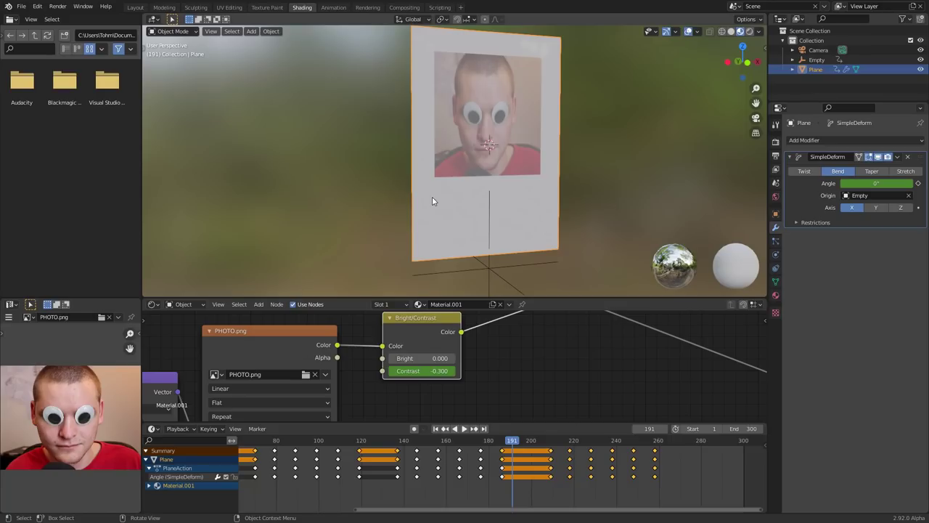
Step: Try an RGB to BW node on the link after the Bright/Contrast node, and remove it while keeping the link
scroll(483, 359, down, 3)
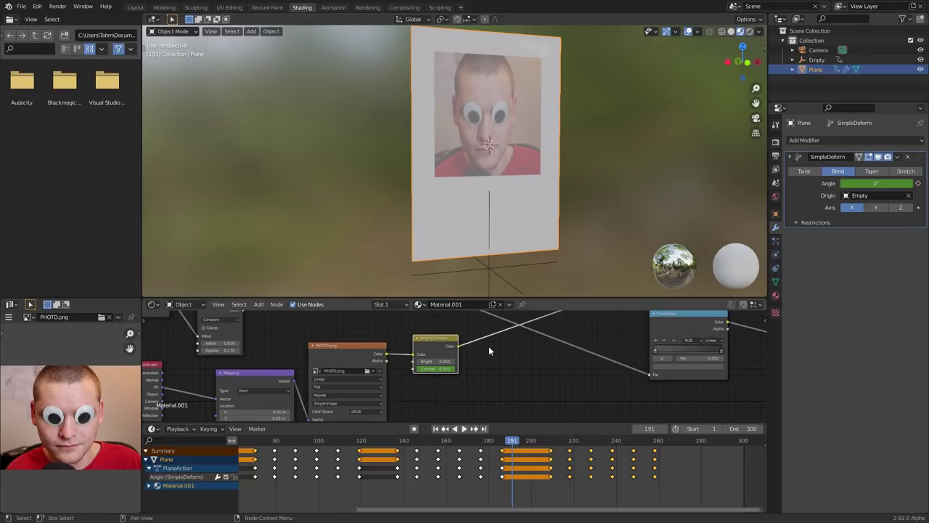
key(shift+a)
click(446, 317)
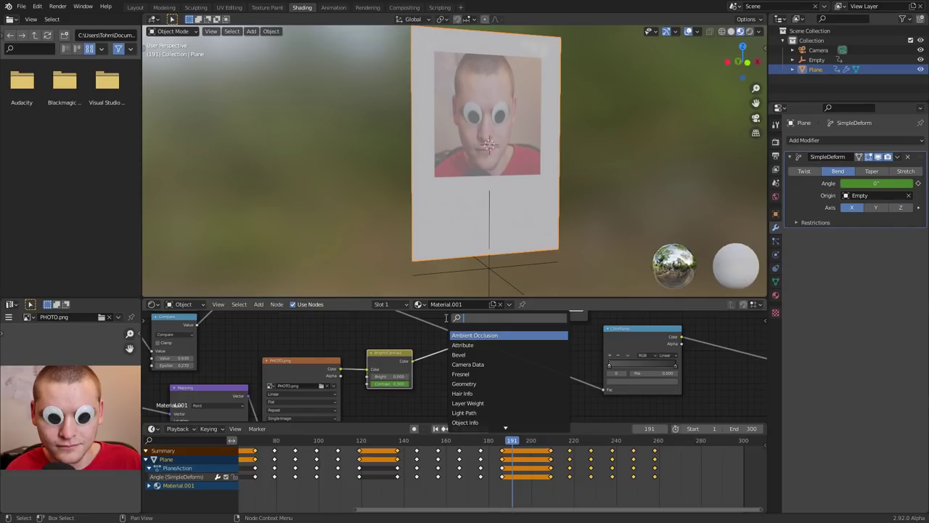
text(bw)
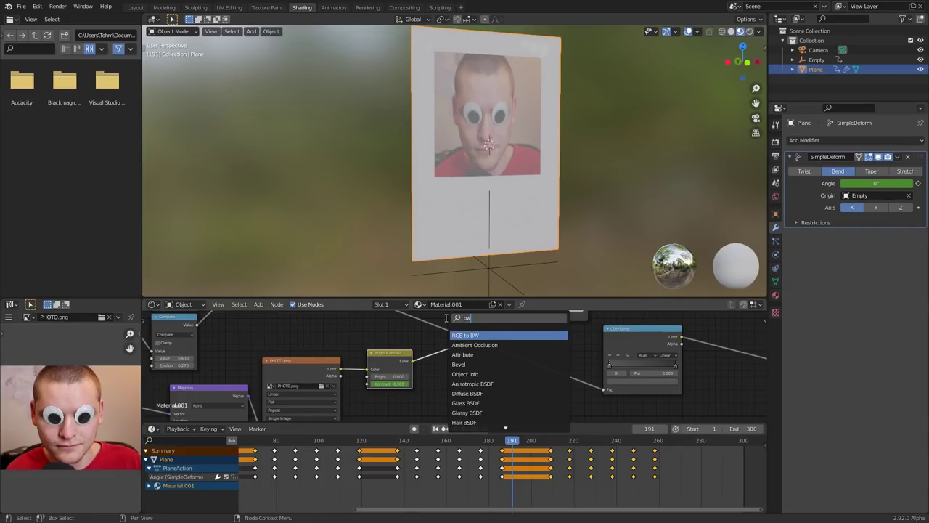
key(Return)
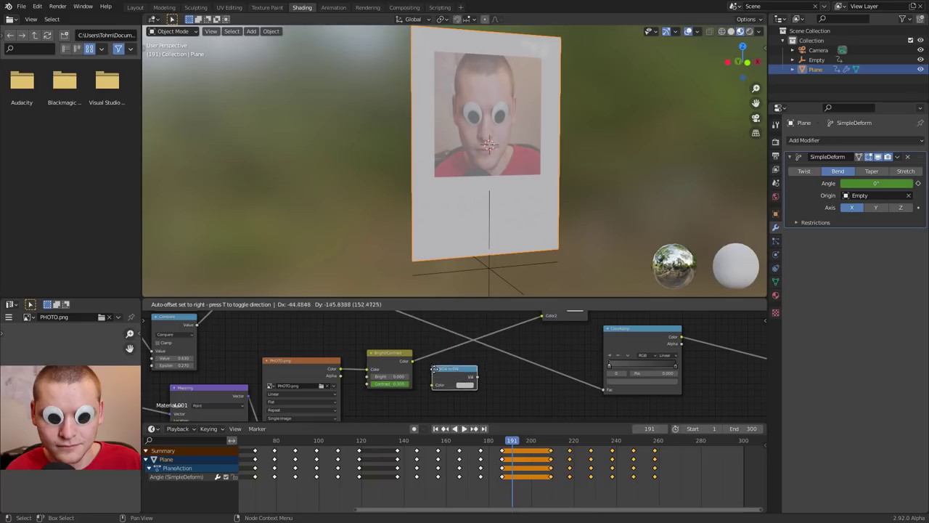
click(438, 375)
drag(440, 373, 441, 345)
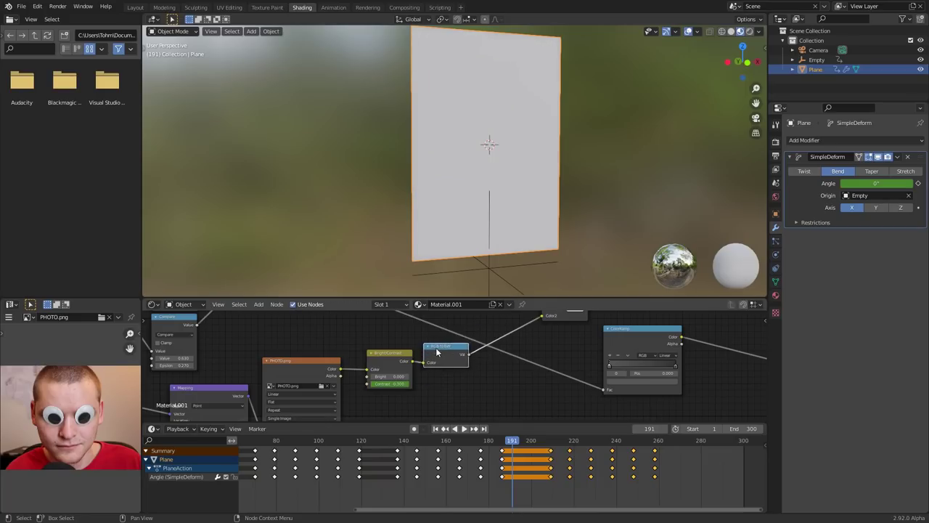
key(ctrl+x)
Step: Try a Hue/Saturation node after the Bright/Contrast node with lowered Saturation, and remove it while keeping the link
key(shift+a)
click(438, 349)
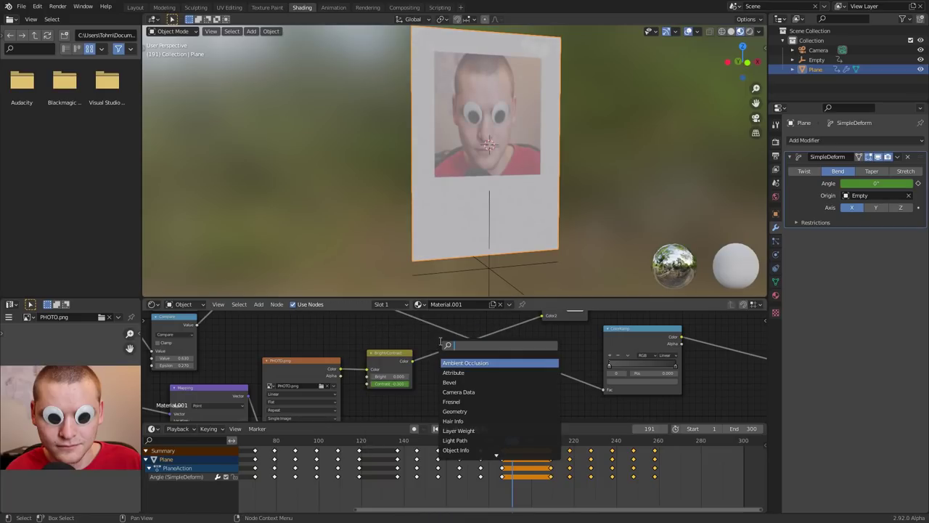
text(hu)
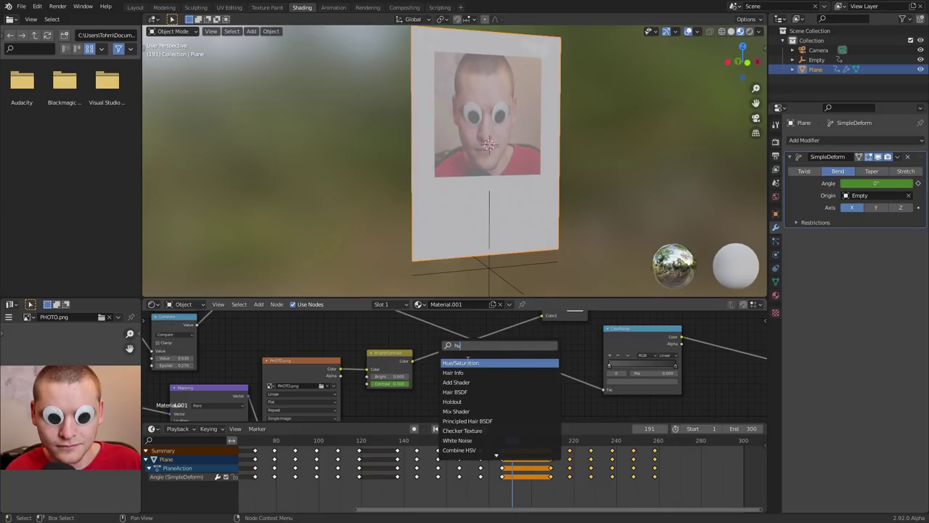
click(468, 363)
click(464, 366)
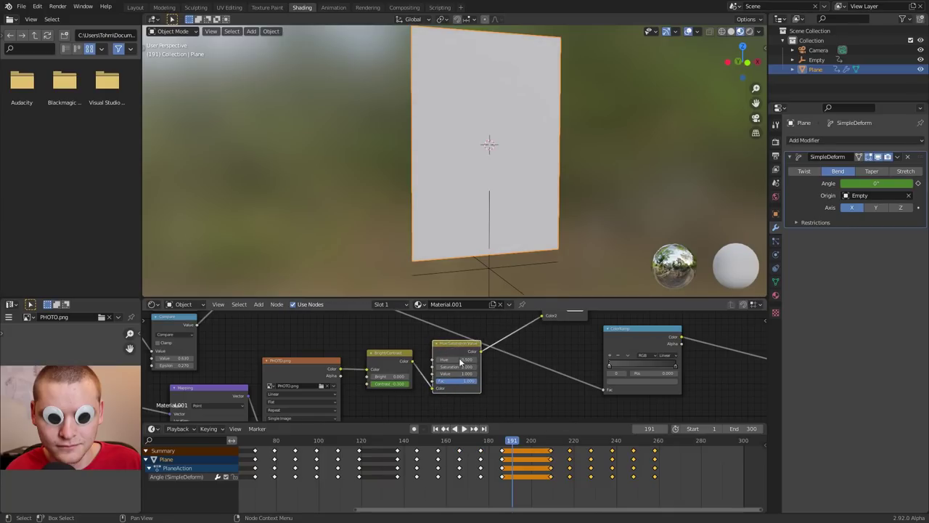
mouse_move(465, 366)
mouse_down()
mouse_move(392, 367)
mouse_move(465, 367)
mouse_up()
key(ctrl+x)
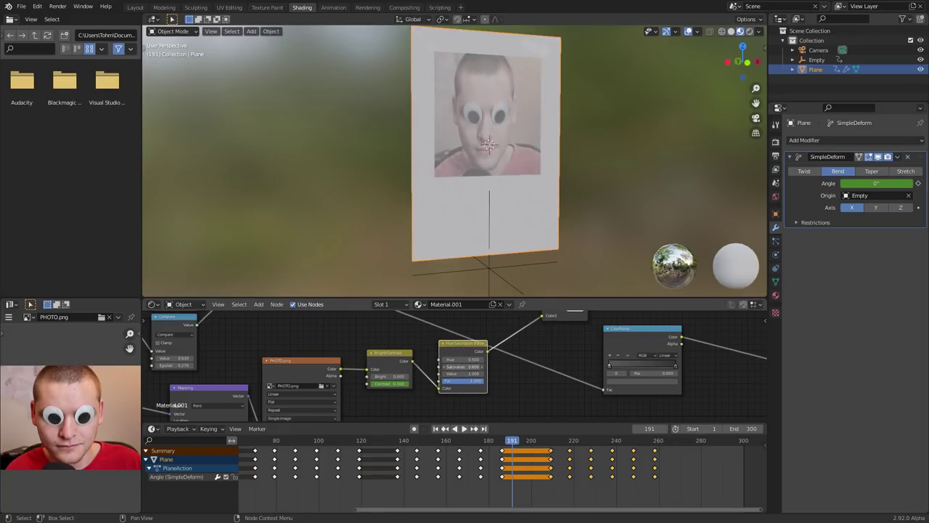
Step: Insert an RGB to BW node on the link leaving the Bright/Contrast node's Color output
scroll(419, 347, up, 2)
key(shift+a)
click(419, 333)
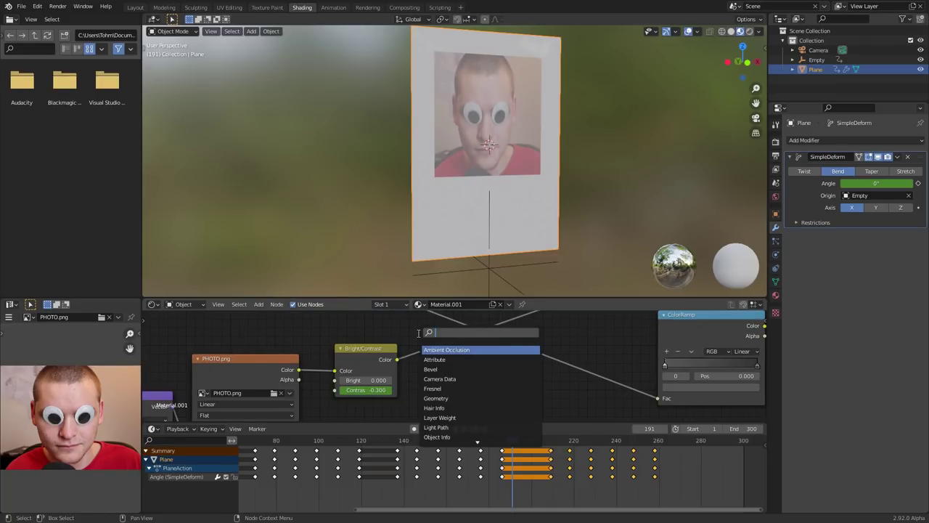
text(rg)
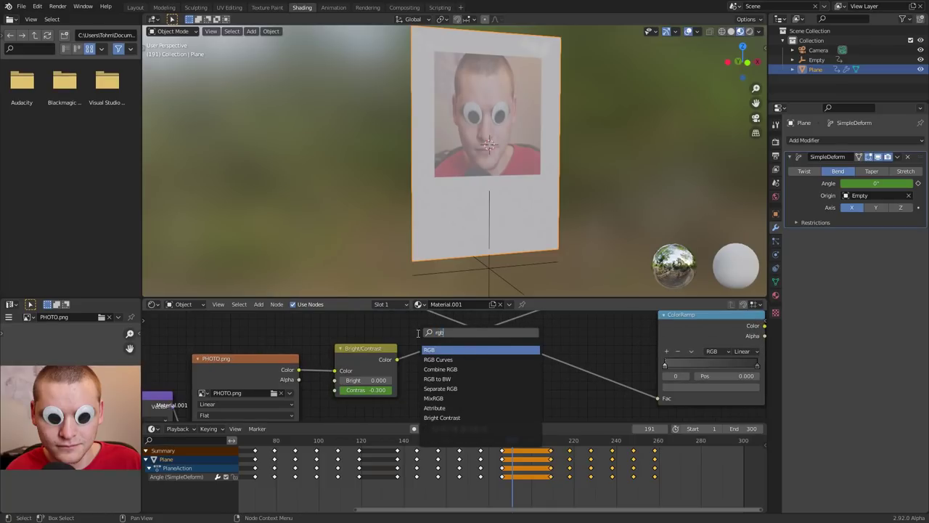
text(b)
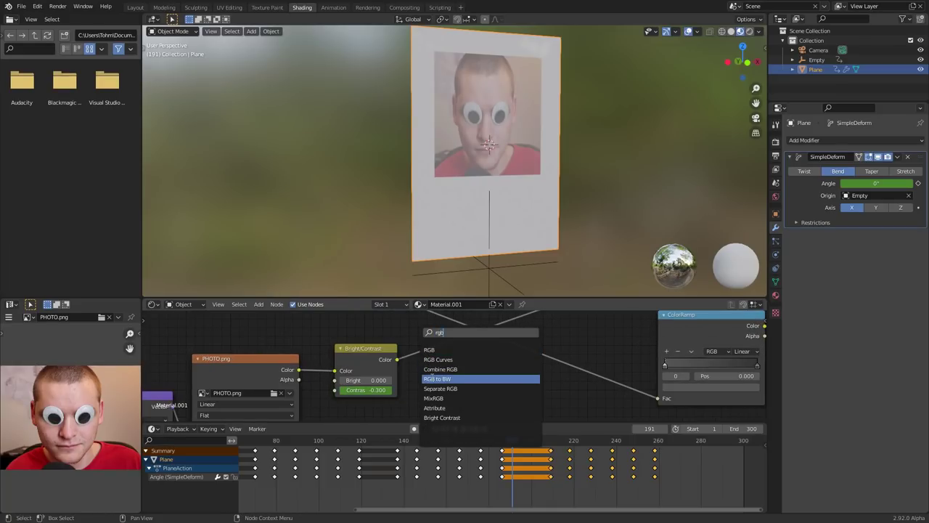
click(438, 378)
click(448, 347)
middle_drag(448, 346, 429, 378)
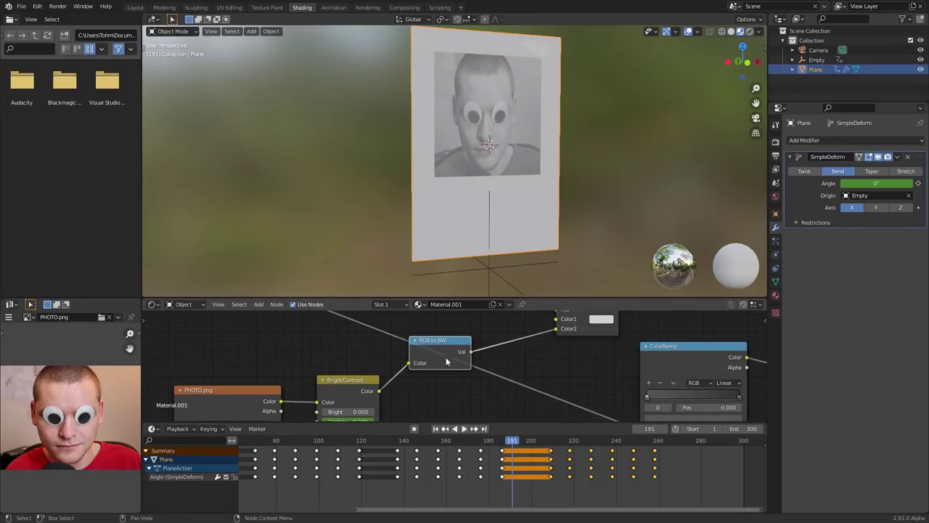
Step: Blend the RGB to BW output with the Bright/Contrast color through a Mix node and set its Fac to 0
ctrl+shift+right_drag(440, 353, 371, 385)
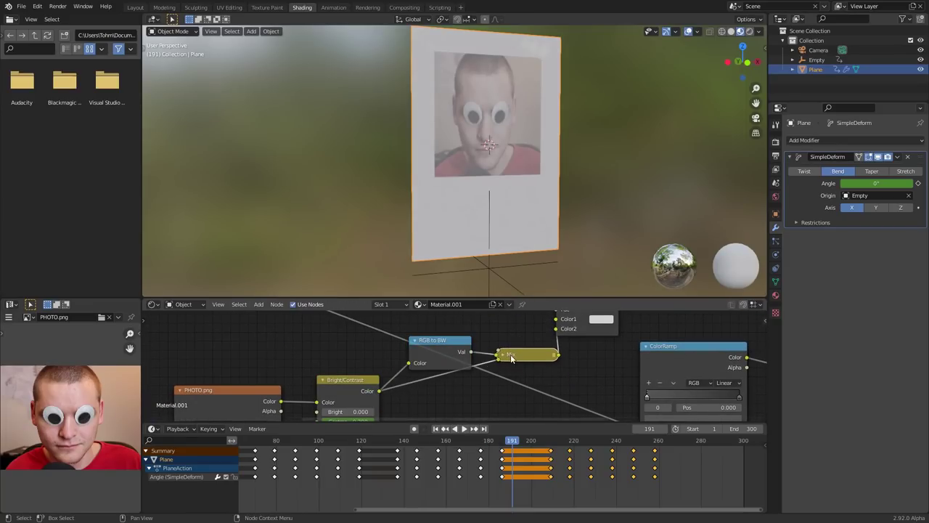
key(h)
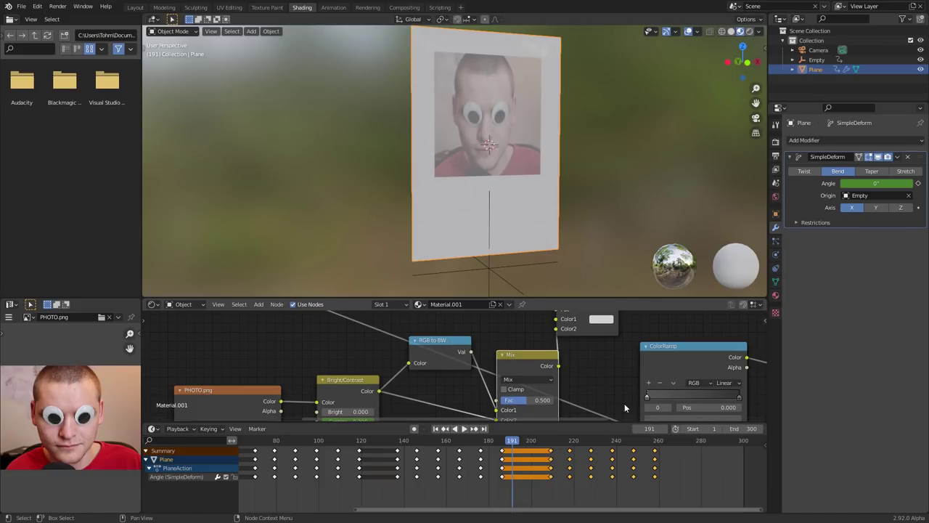
middle_drag(577, 390, 528, 370)
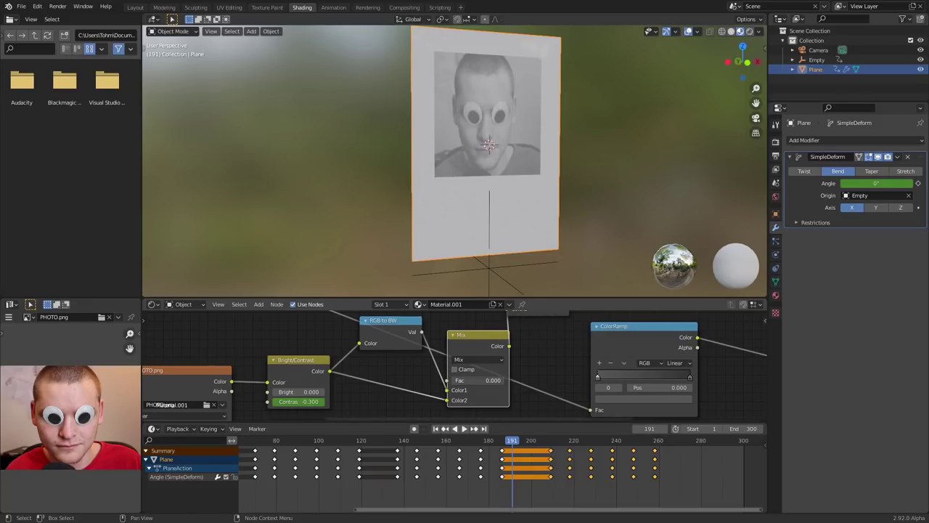
drag(505, 384, 450, 384)
Step: Return to frame 1 and keyframe the Mix node's Fac at 0
middle_drag(309, 485, 421, 496)
key(shift+Left)
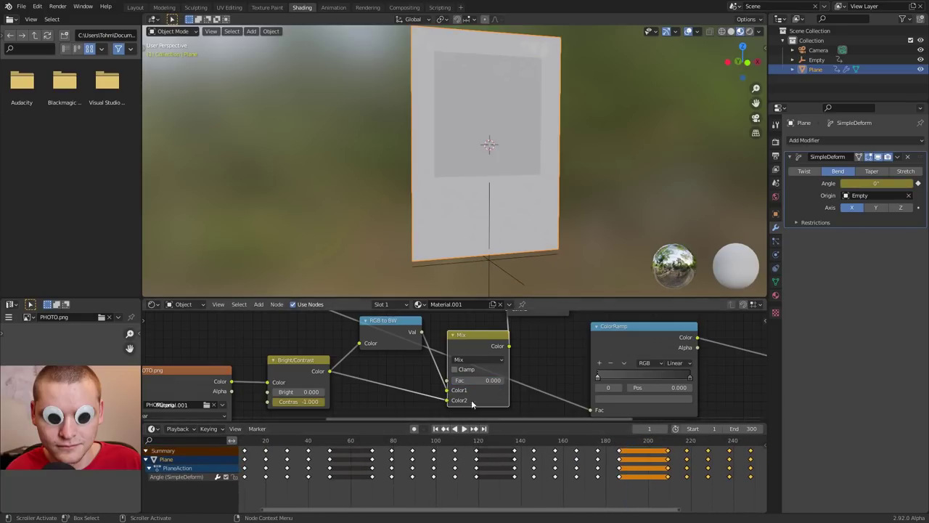
key(Home)
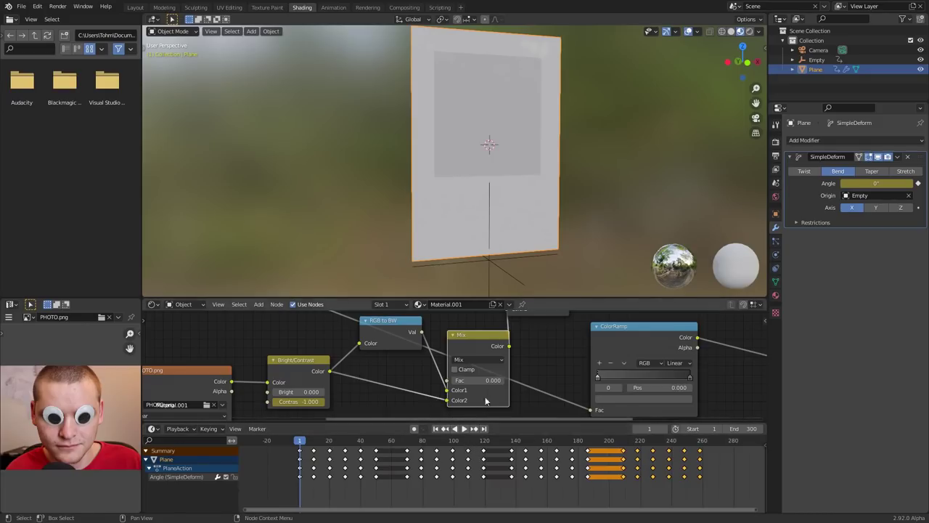
key(i)
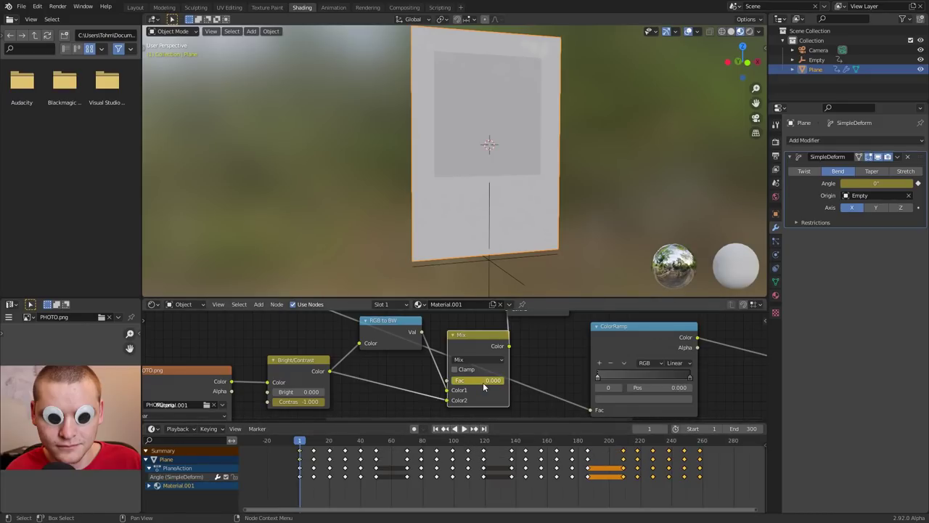
Step: Move to frame 300 and keyframe the Mix node's Fac at 1
key(space)
drag(470, 440, 637, 442)
middle_drag(649, 445, 553, 448)
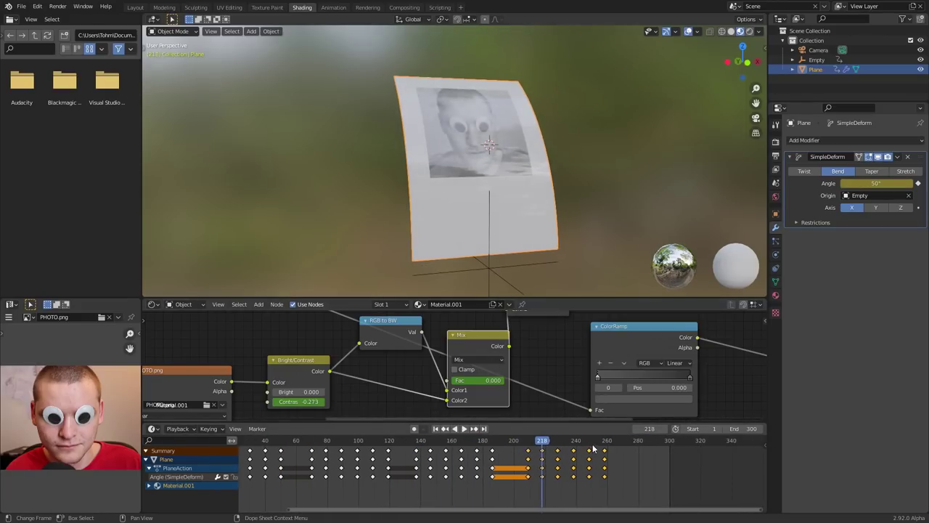
click(604, 447)
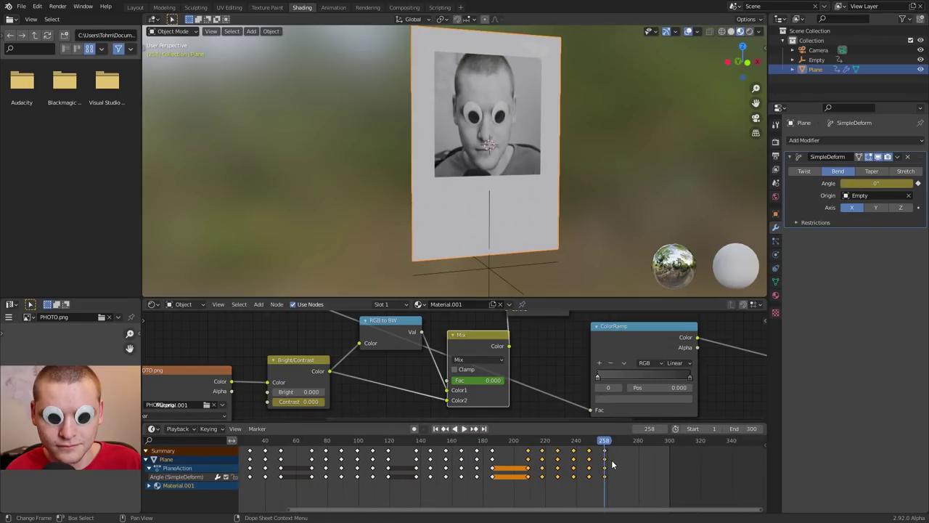
key(shift+Right)
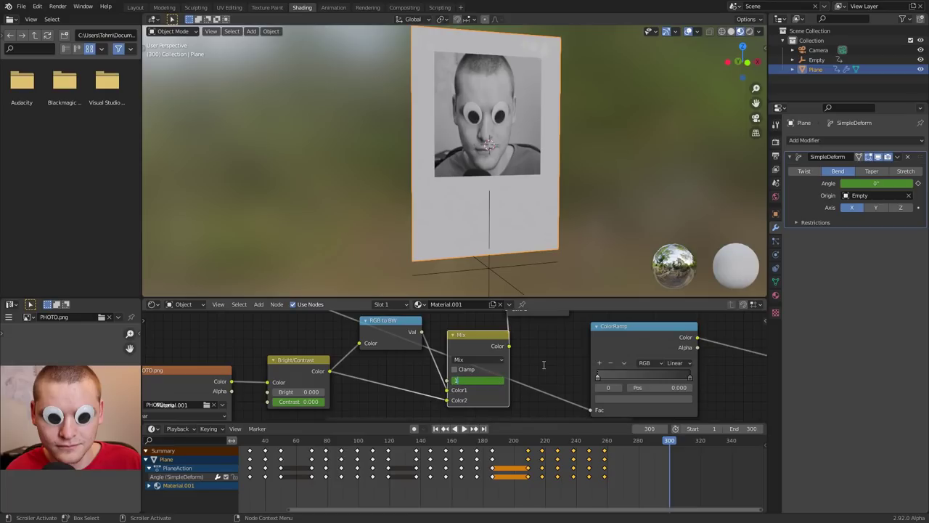
key(Return)
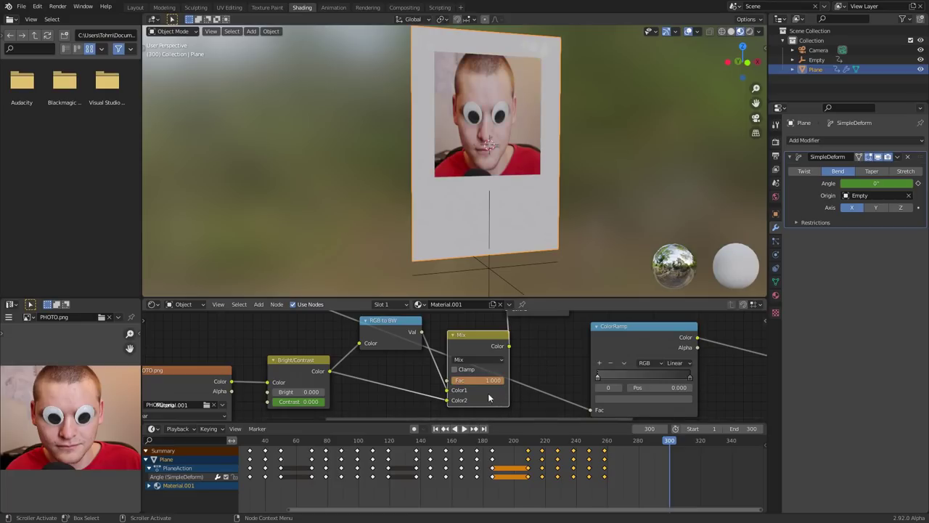
scroll(482, 381, up, 1)
Step: Preview the color transition and delete the Mix node's Fac keyframe at frame 1
key(space)
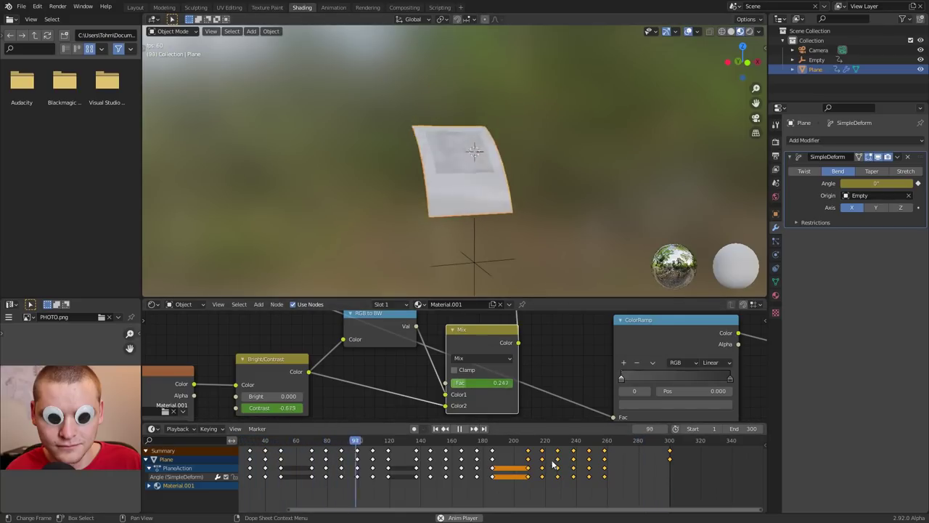
key(space)
middle_drag(379, 459, 452, 459)
key(Escape)
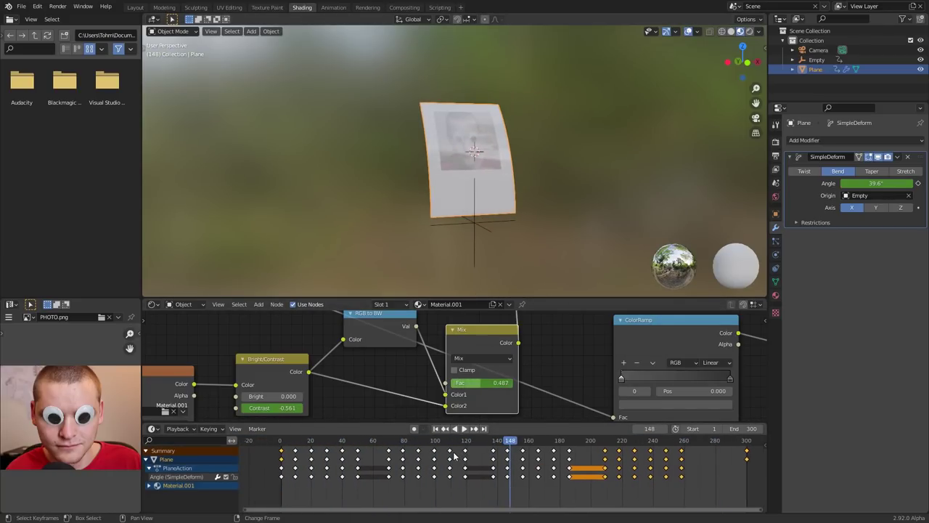
right_click(479, 379)
click(480, 375)
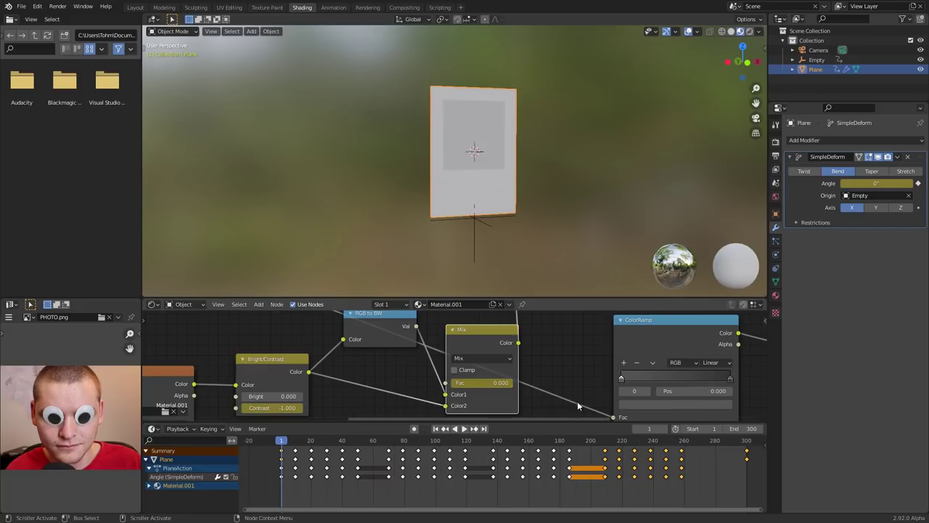
right_click(487, 382)
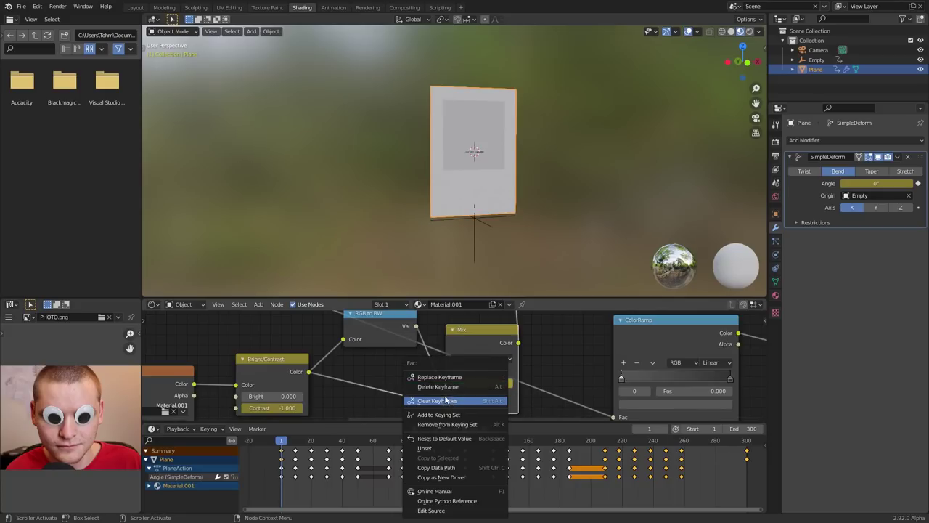
click(439, 386)
Step: Keyframe the Mix node's Fac at 0 on frame 50 and play the animation from the start
click(357, 449)
key(space)
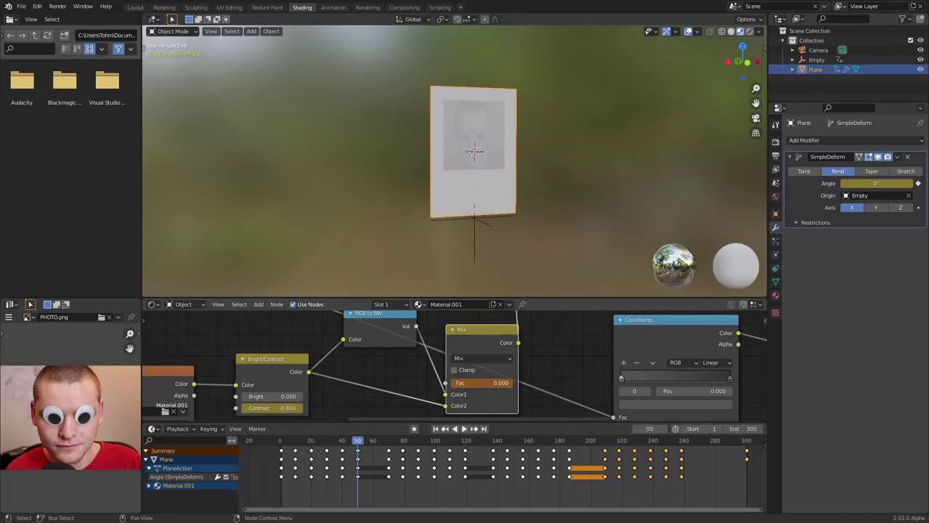
key(i)
key(shift+Left)
key(space)
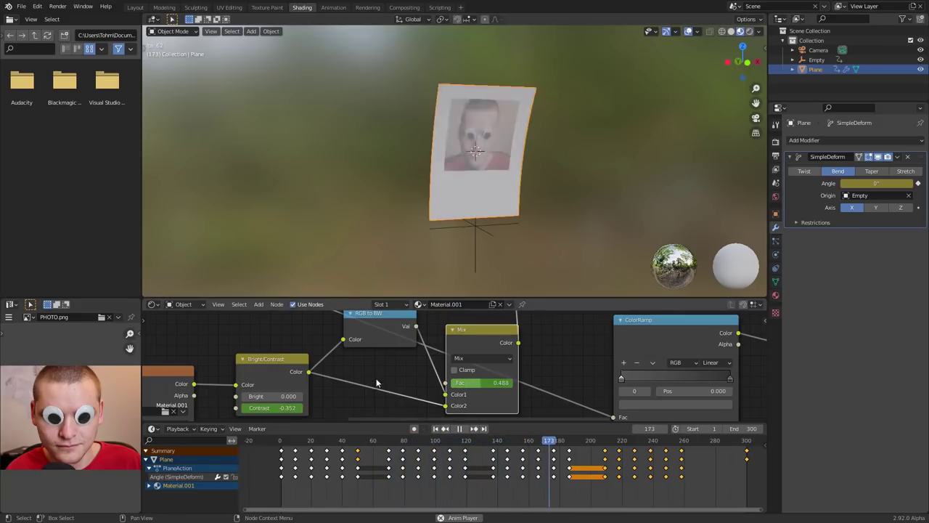
Step: Feed the Mapping node from the UV output already driving Separate XYZ, and delete the duplicate Texture Coordinate node
scroll(375, 381, down, 6)
middle_drag(292, 384, 443, 363)
scroll(444, 363, up, 6)
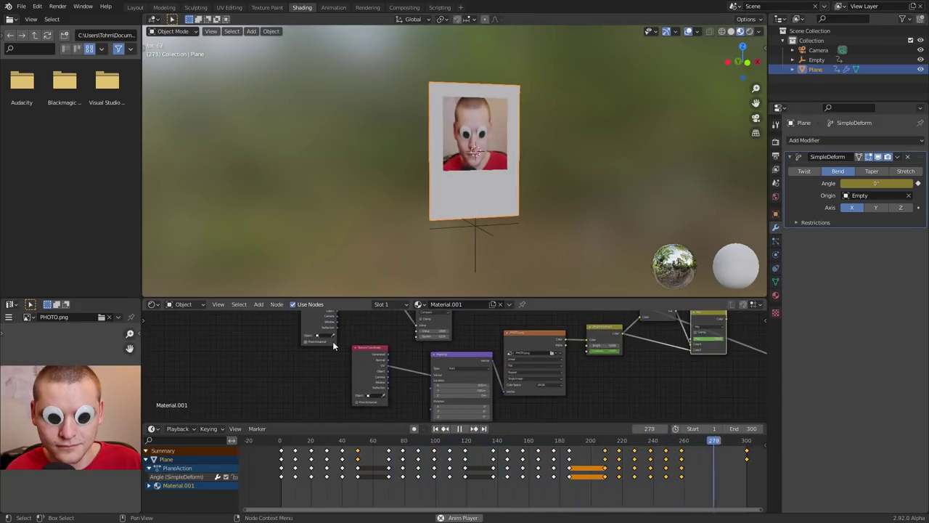
drag(370, 357, 311, 372)
scroll(340, 369, up, 4)
scroll(338, 371, down, 5)
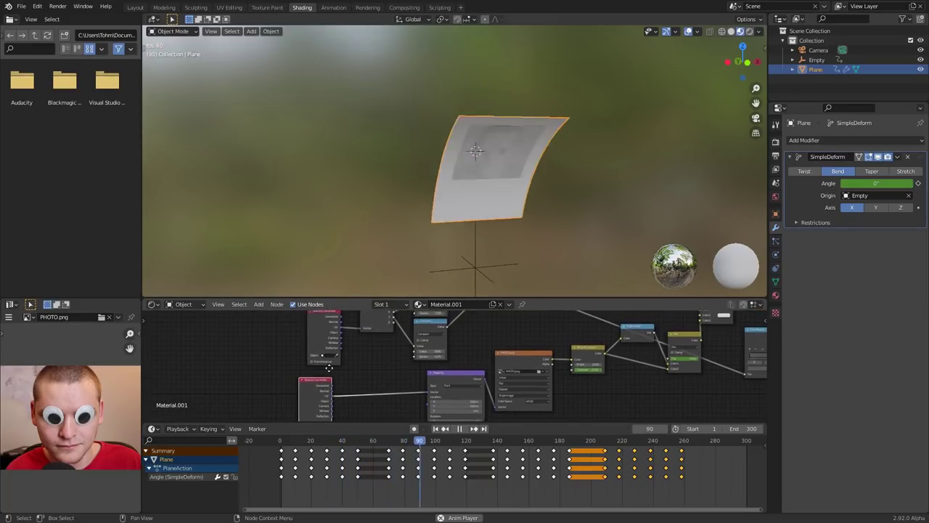
key(ctrl+space)
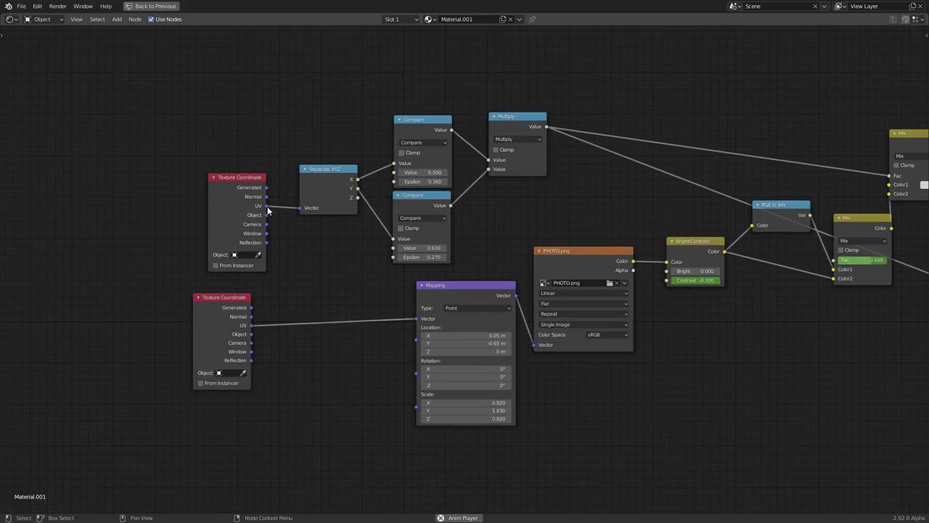
drag(266, 207, 417, 318)
key(x)
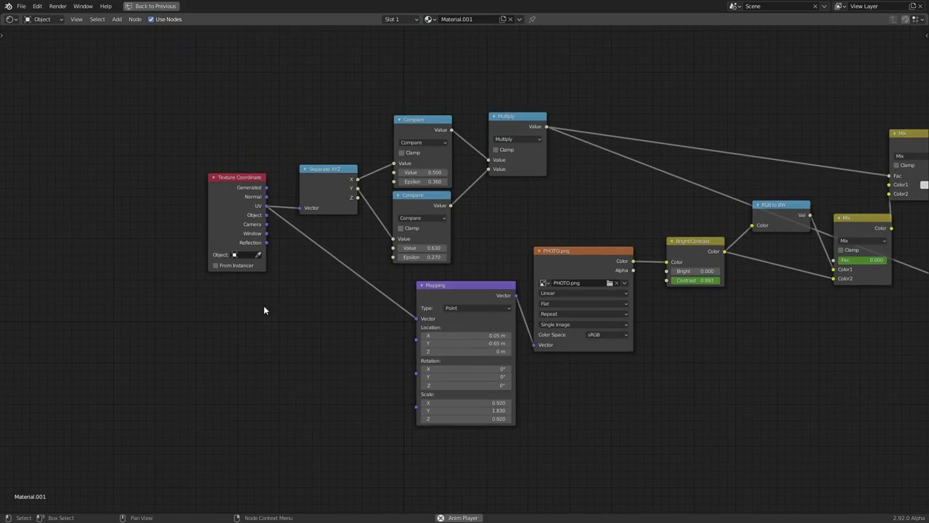
key(ctrl+space)
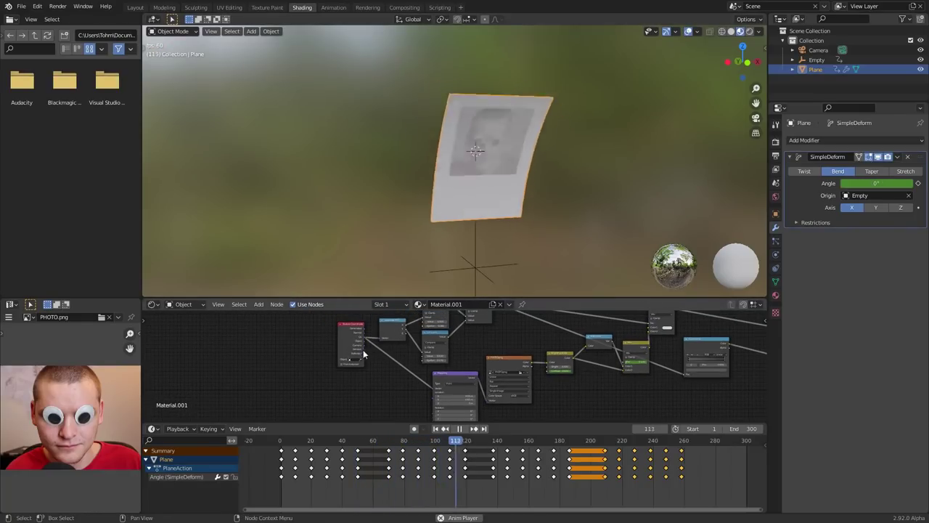
scroll(394, 355, down, 1)
drag(341, 331, 302, 333)
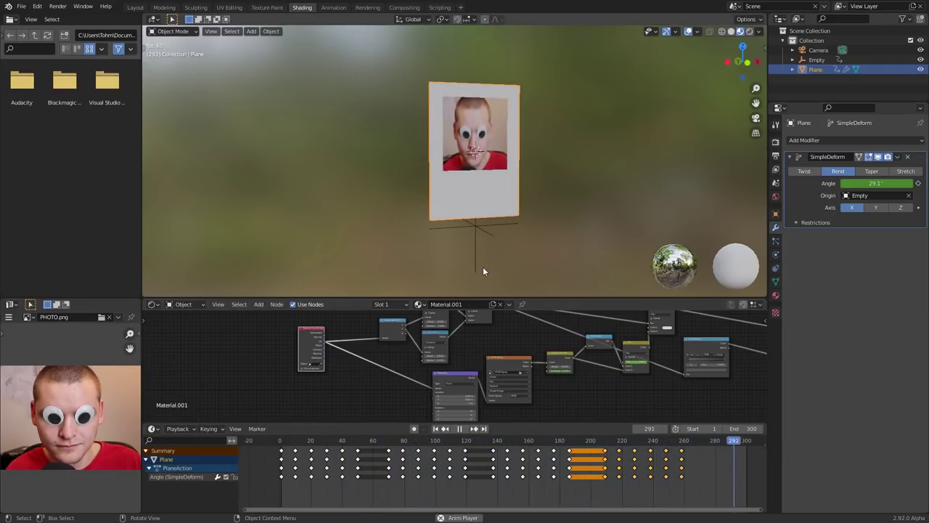
Step: Switch the 3D viewport to Rendered shading, deselect the plane and preview the animation
key(space)
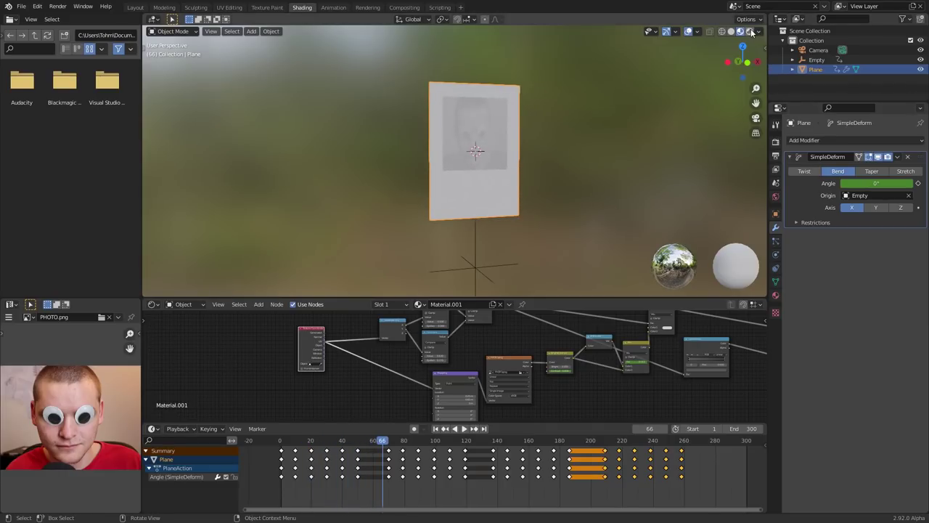
click(749, 32)
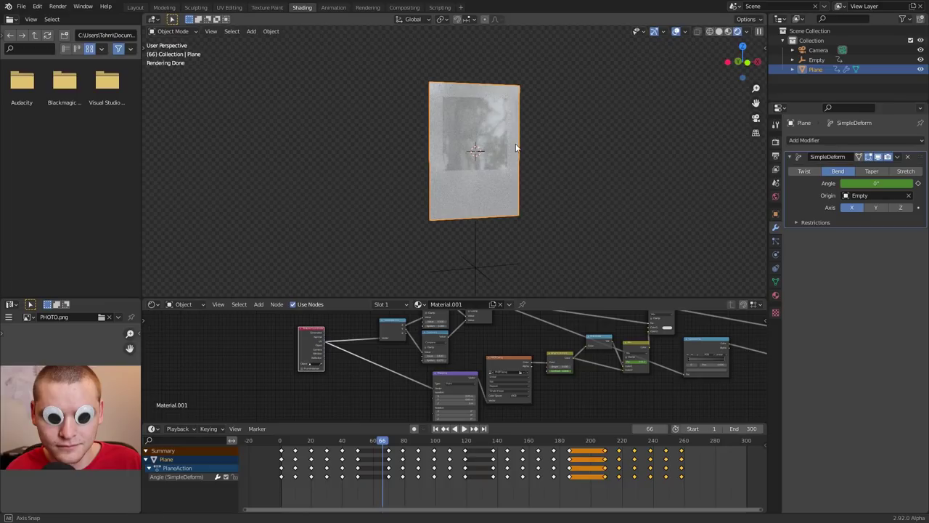
click(613, 138)
key(space)
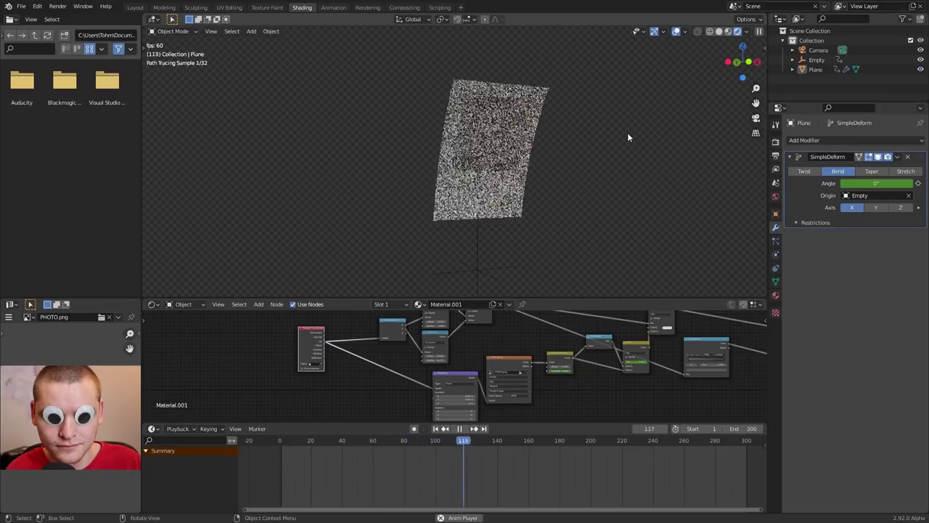
key(space)
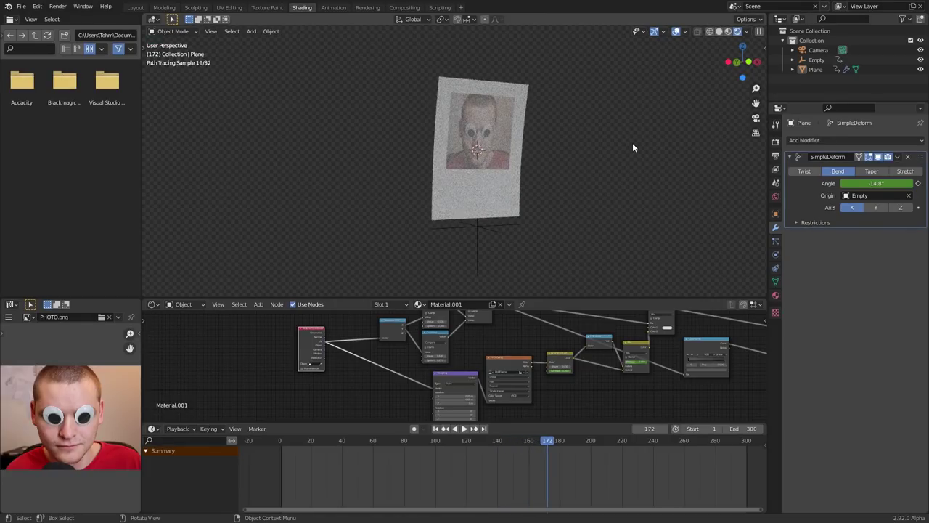
Step: Step through the rendered animation to frame 220 to examine the bent, partly developed photo
key(space)
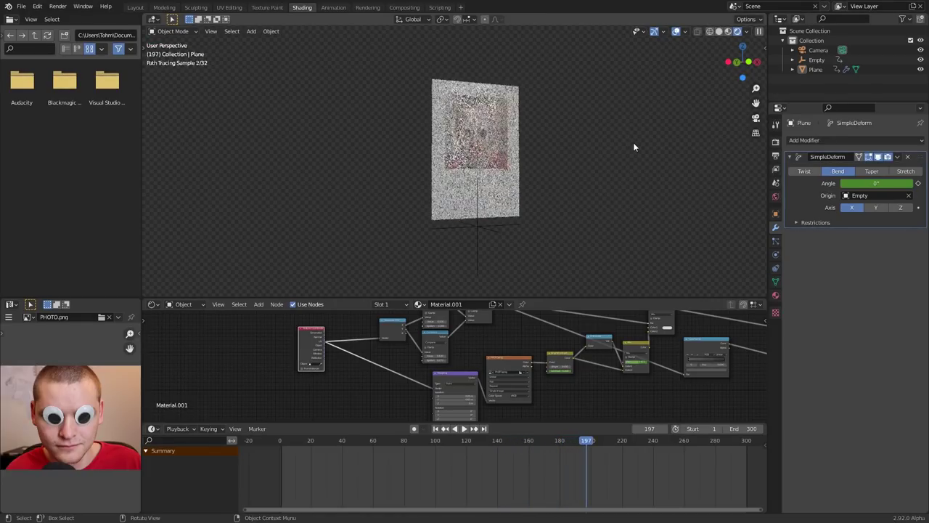
key(space)
key(space)
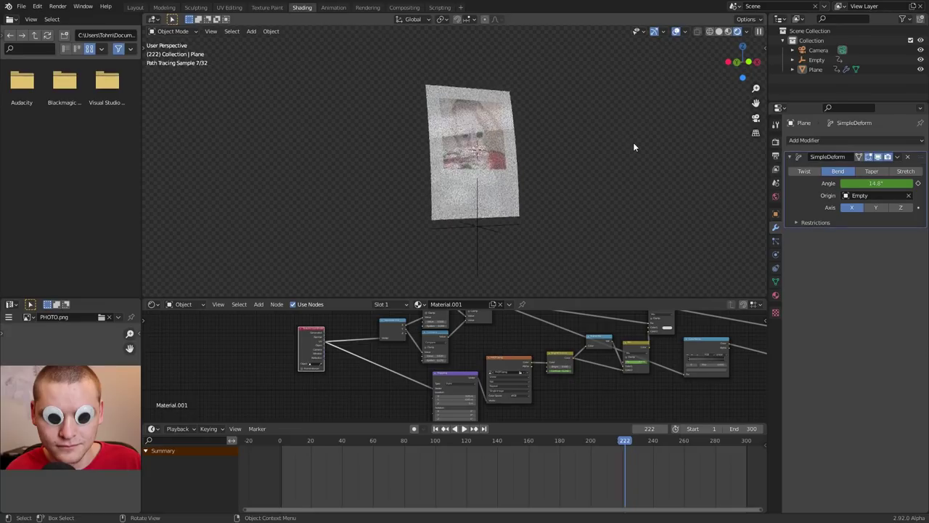
key(Left)
key(Left)
key(Left)
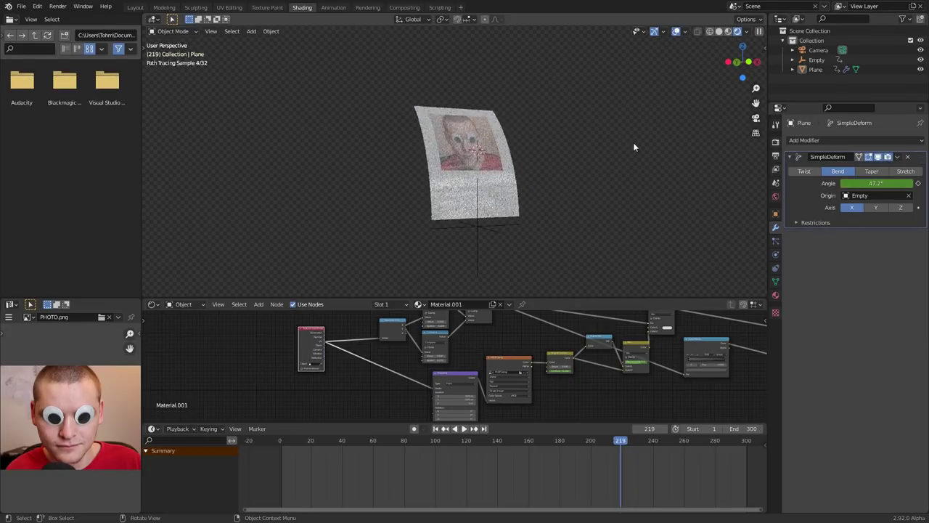
key(Right)
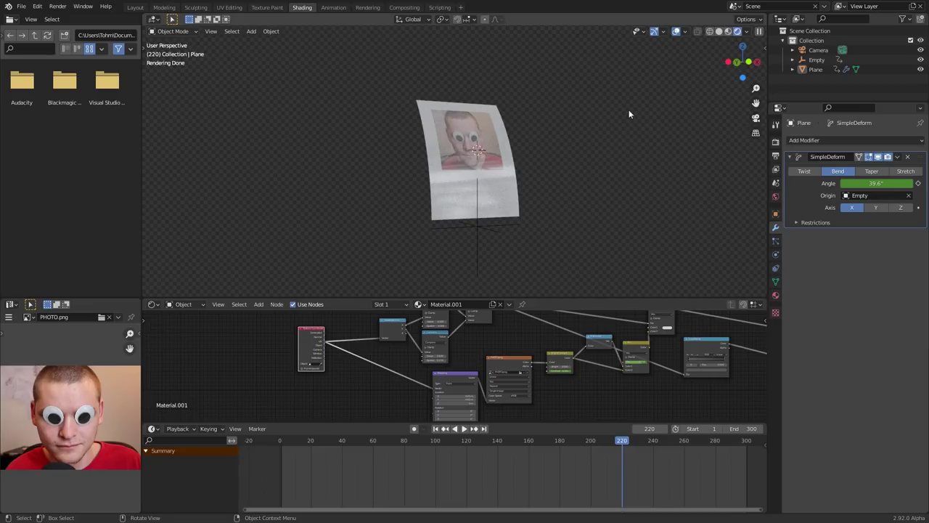
Step: Check the camera view and the render settings, and replay the rendered animation from frame 1 in a front-facing view
click(754, 119)
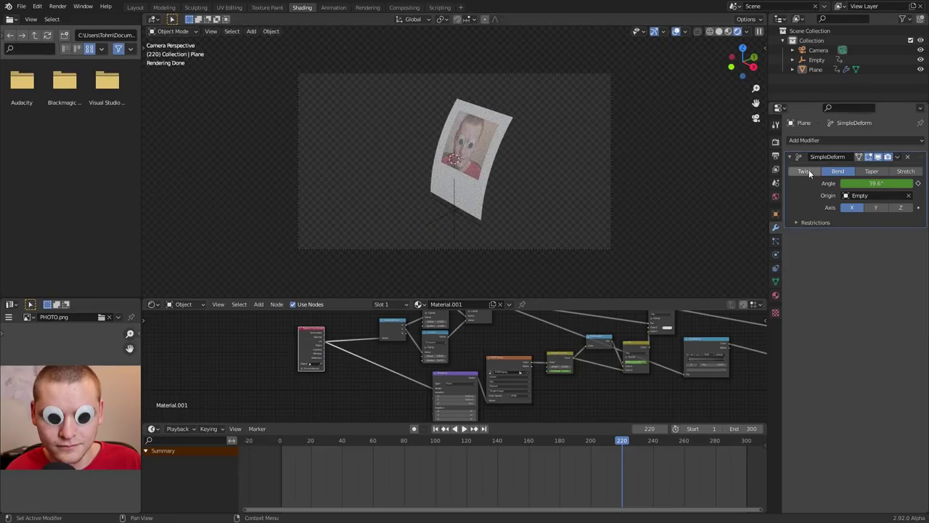
click(775, 142)
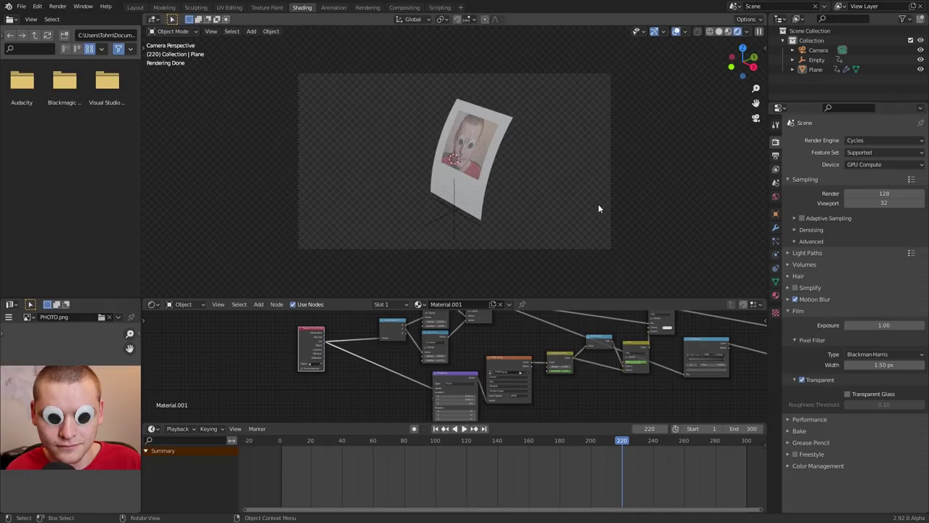
middle_drag(491, 172, 553, 166)
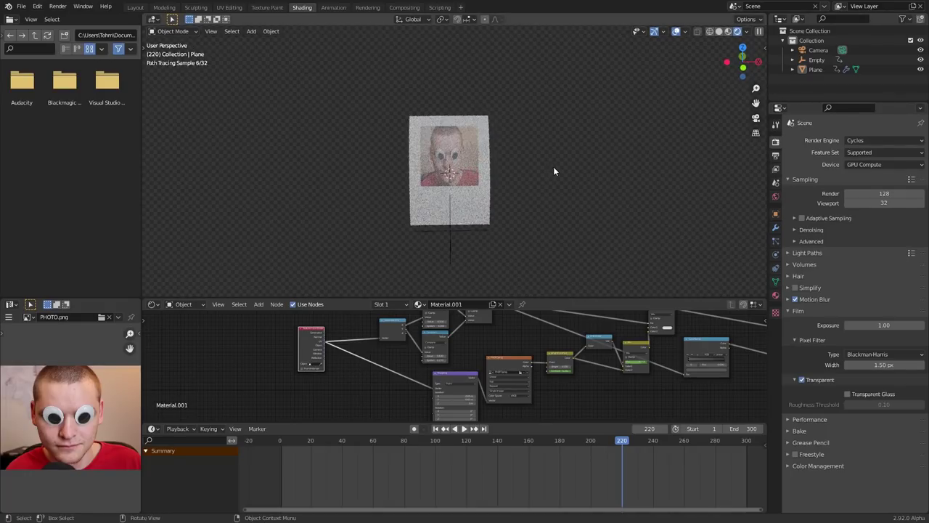
key(shift+Left)
key(space)
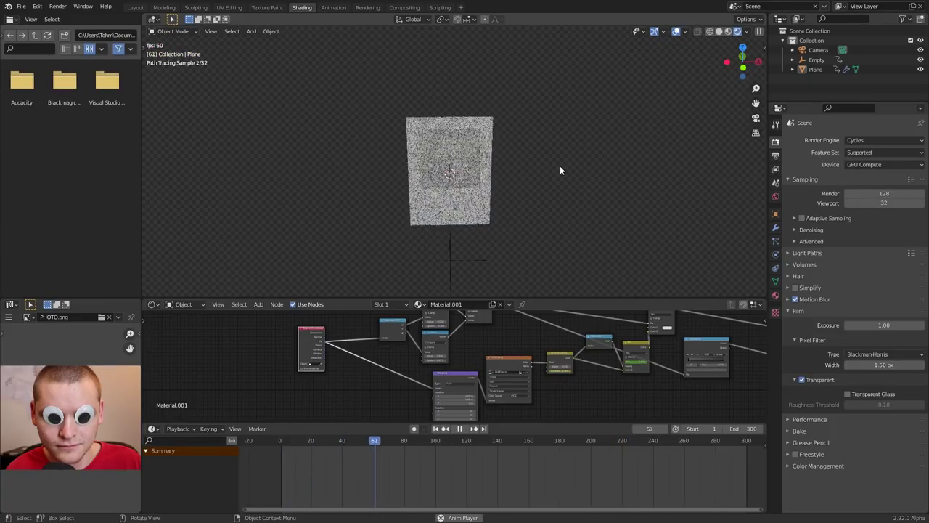